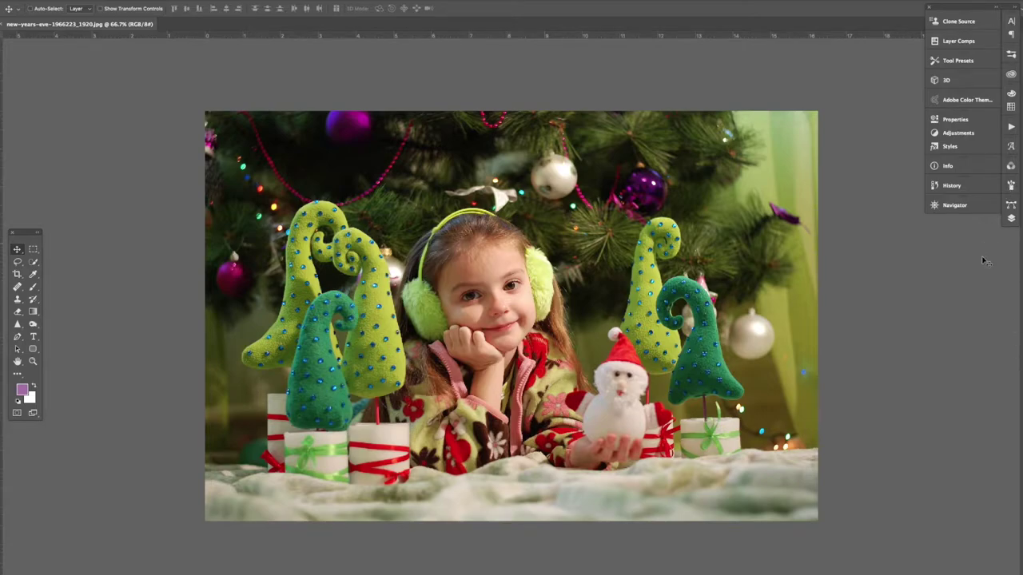
- Convert the locked Background photo into a regular layer named Layer 0
left_click(1010, 218)
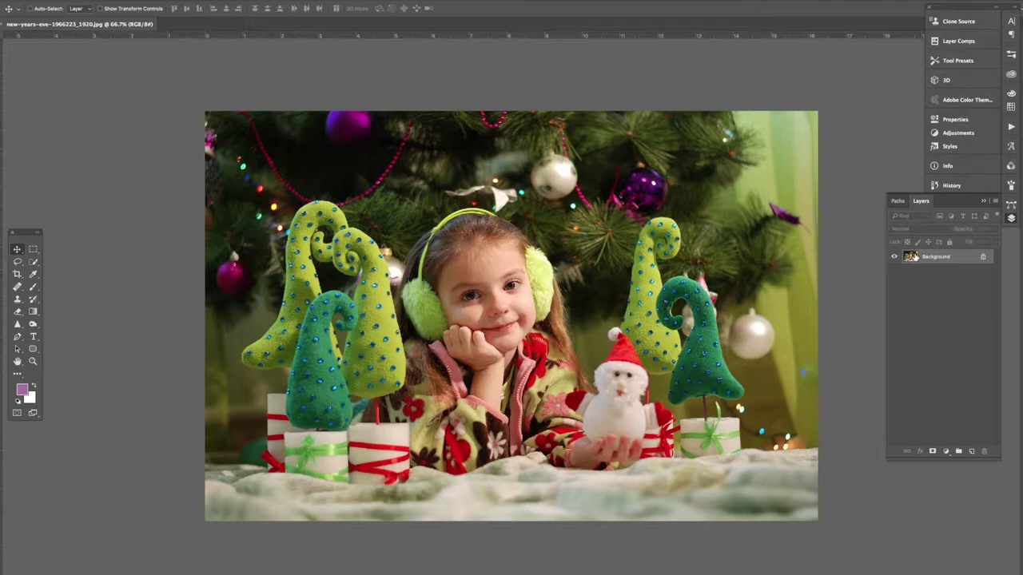
double_click(939, 260)
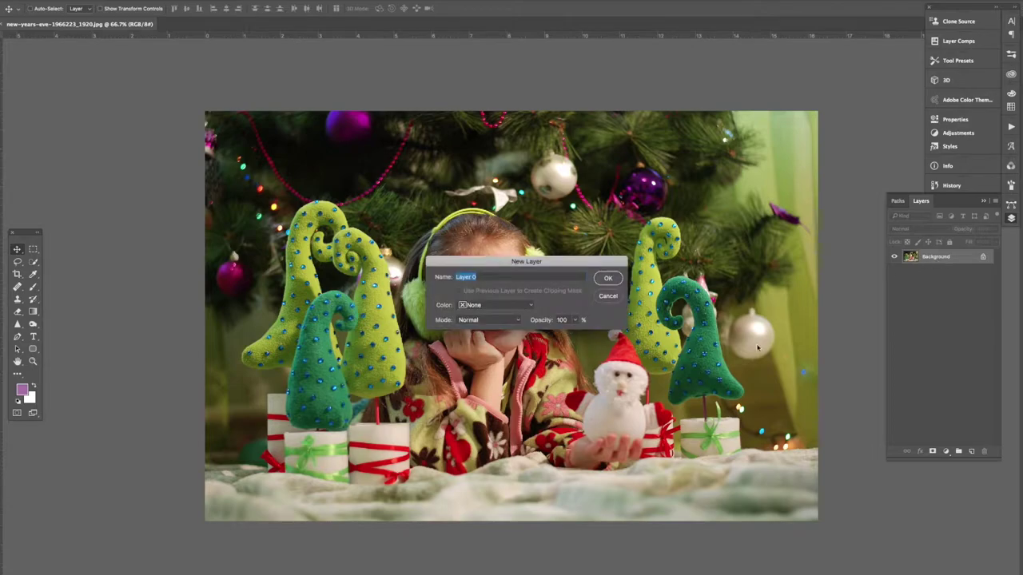
left_click(608, 279)
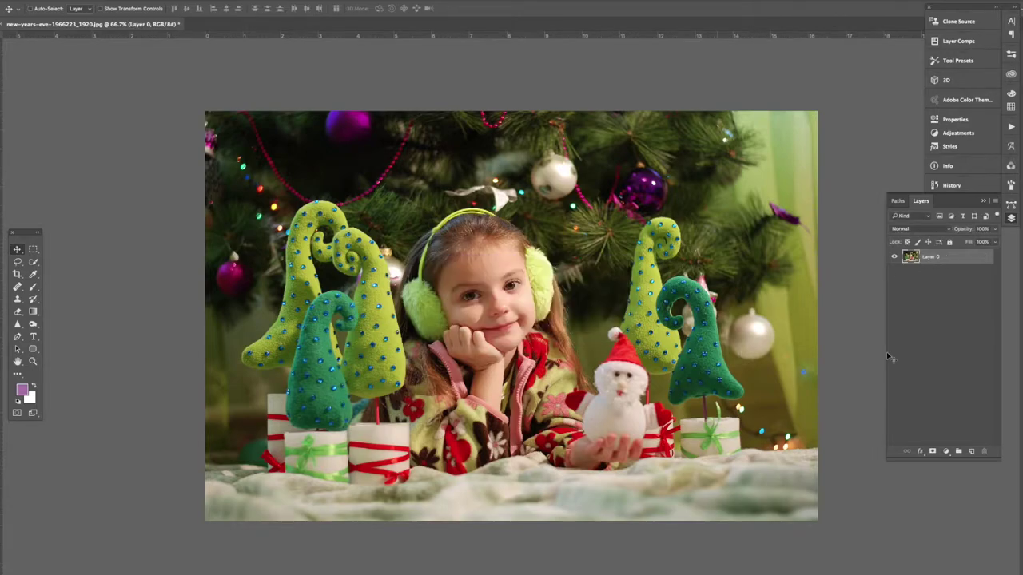
- Open the photo layer's Blending Options and examine the general blending settings and available blend modes
left_click(971, 256)
double_click(972, 255)
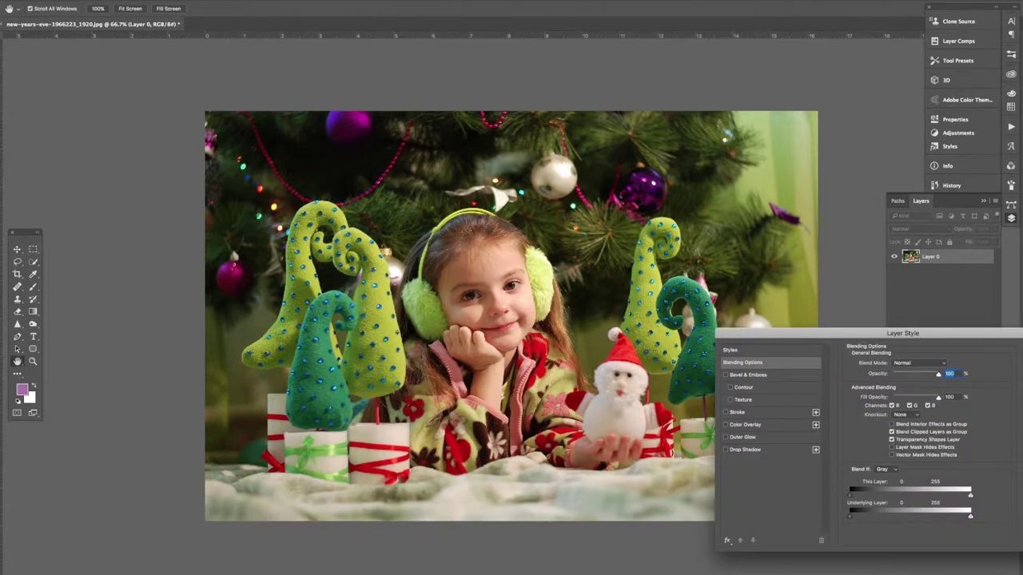
key("Escape")
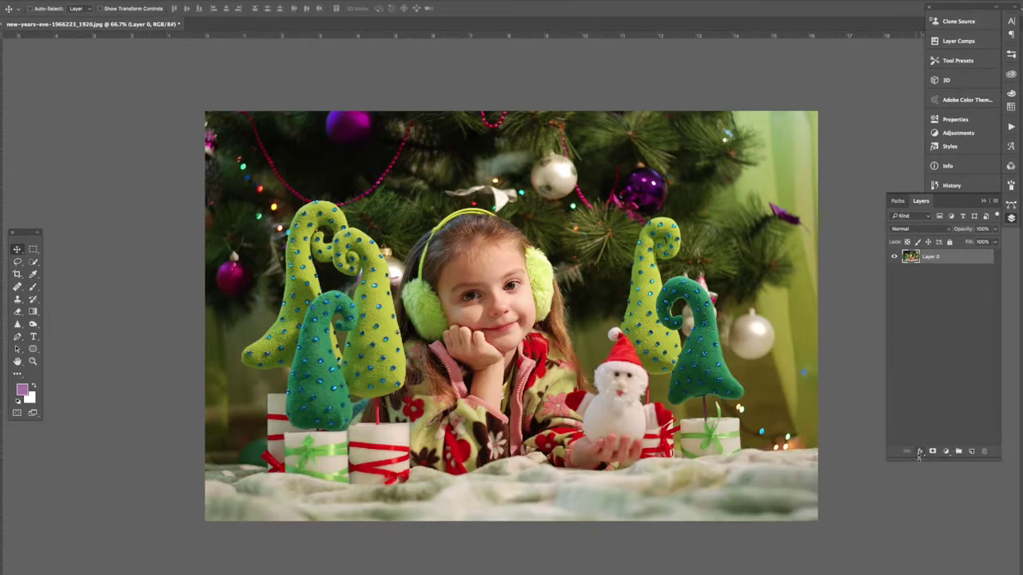
left_click(920, 452)
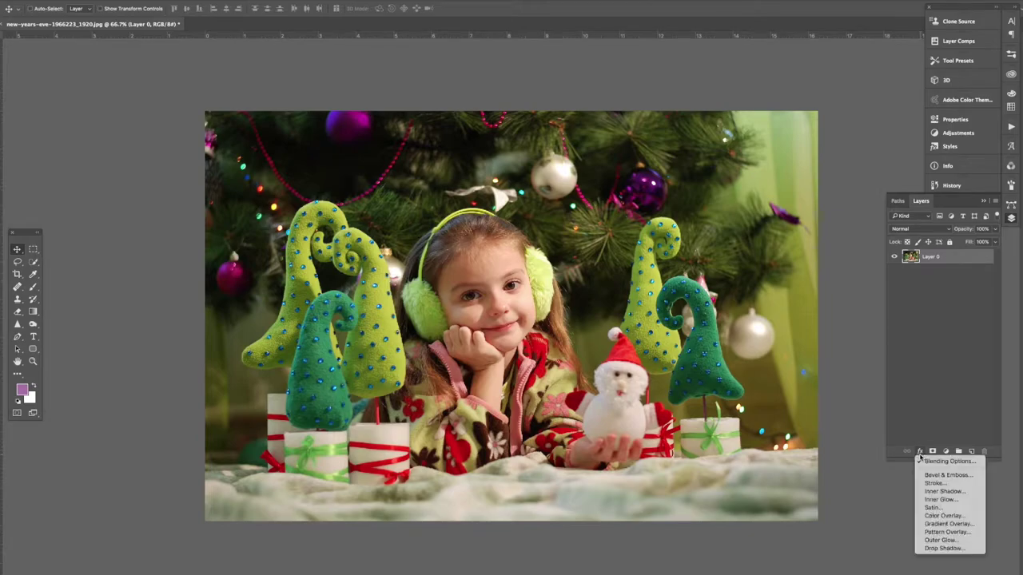
left_click(924, 458)
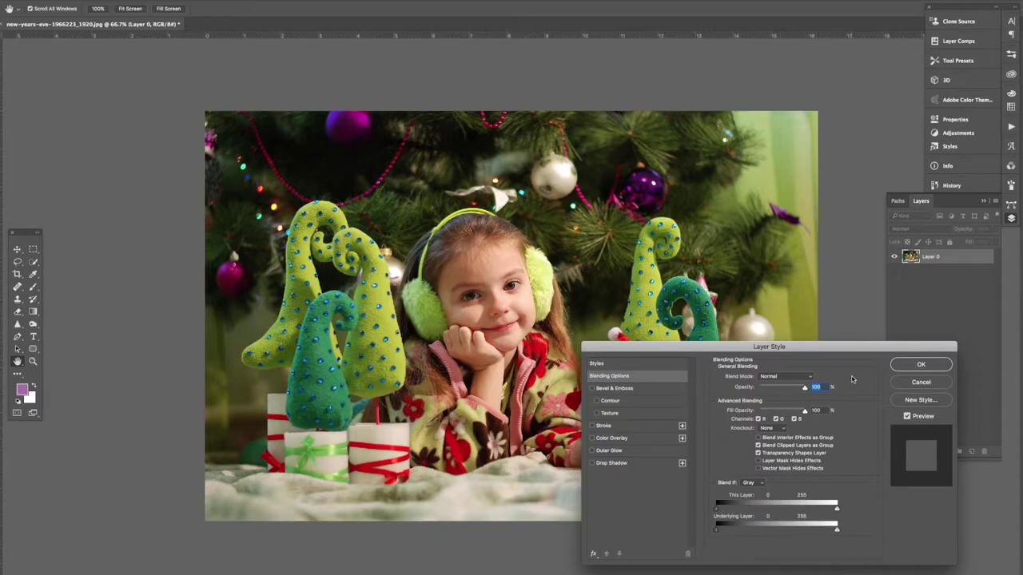
left_click(811, 376)
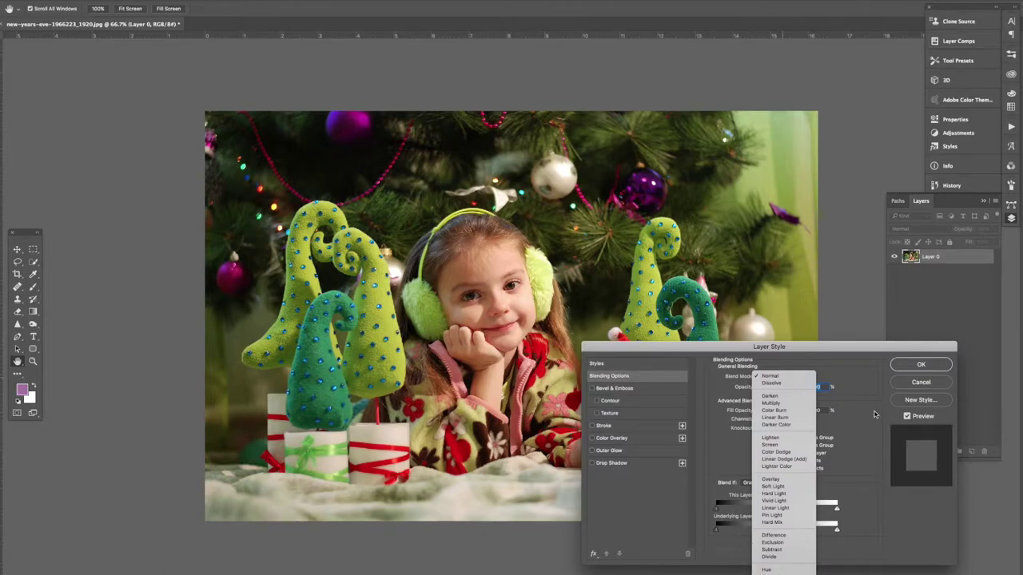
left_click(854, 419)
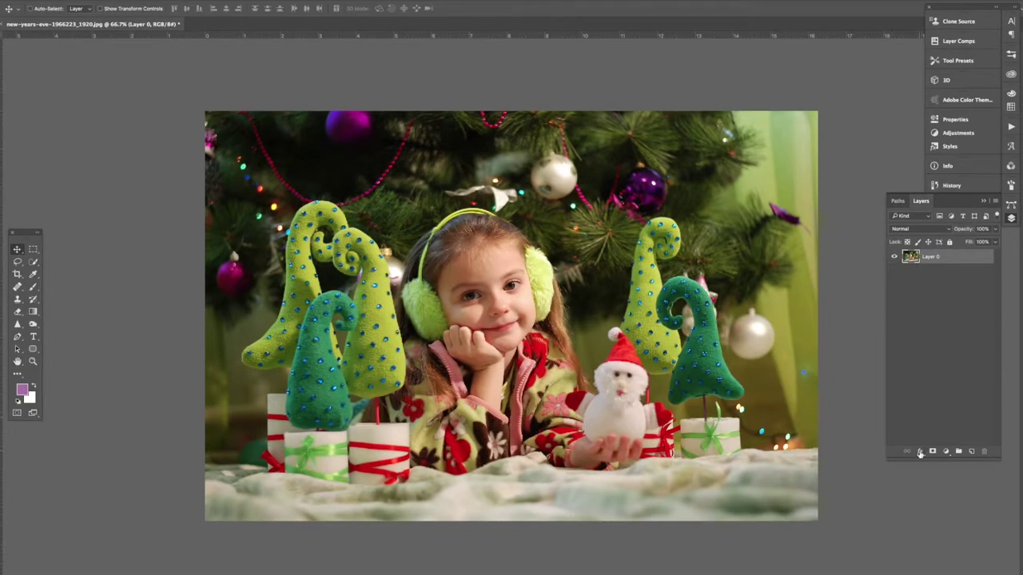
- Try a Bevel & Emboss effect on the full photo layer
left_click(919, 453)
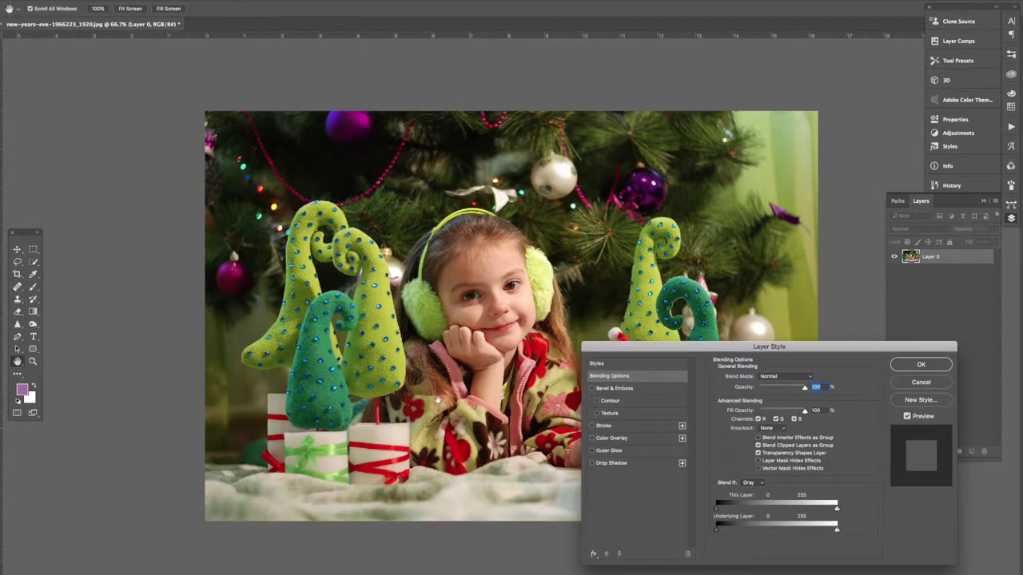
left_click(592, 389)
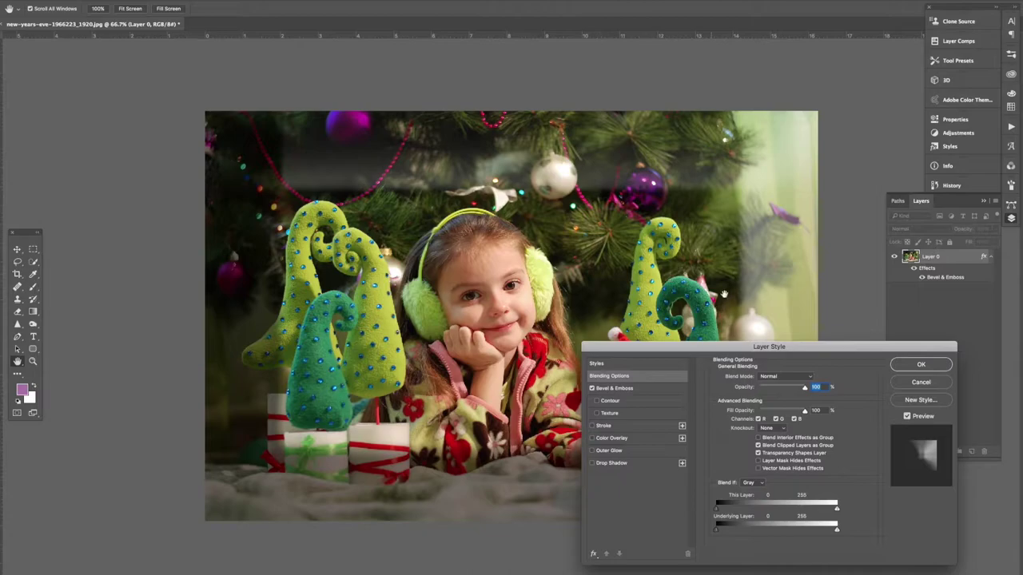
left_click(783, 389)
mouse_move(783, 389)
left_mouse_down()
mouse_move(805, 388)
mouse_move(793, 411)
mouse_move(783, 388)
left_mouse_up()
left_click(822, 413)
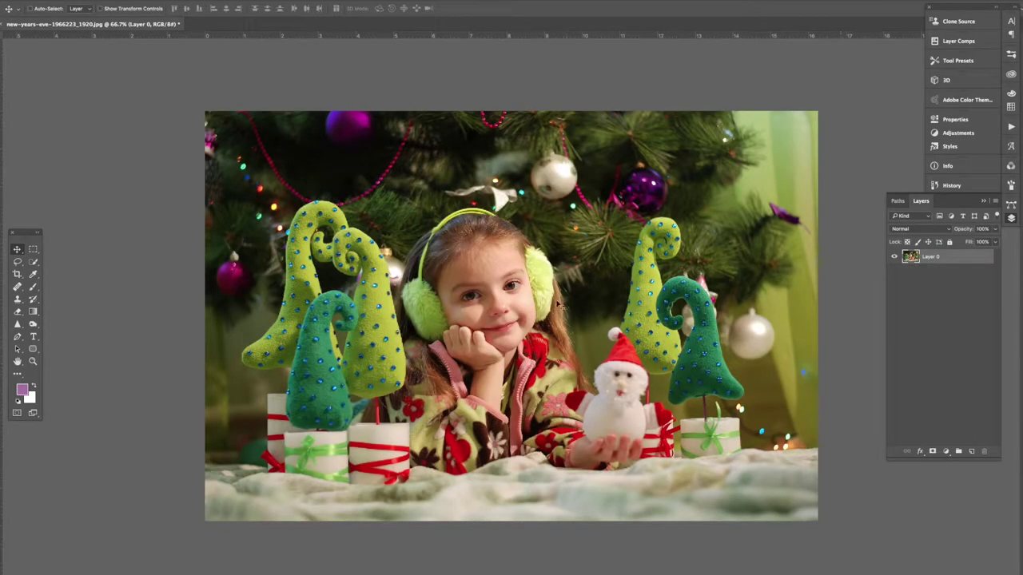
- Isolate the small dark green tree and its gift box with Quick Selection, copying them onto a new layer above the photo
left_click(18, 261)
left_click(60, 260)
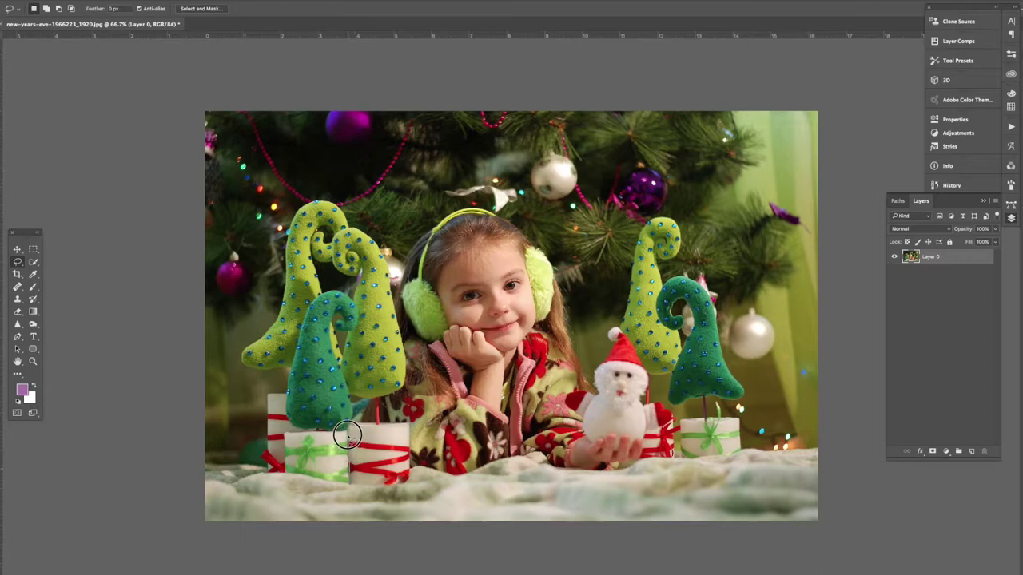
key("w")
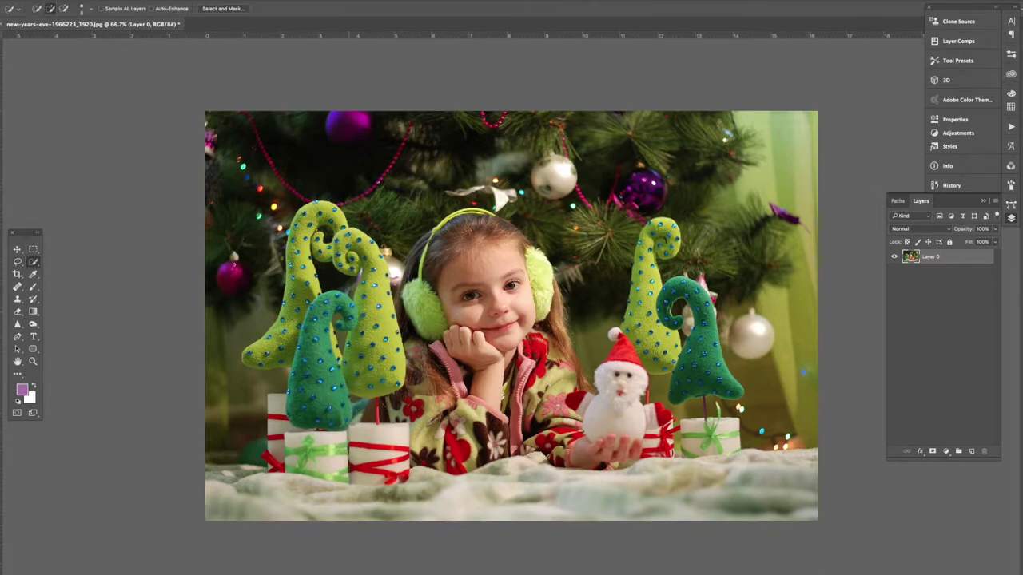
mouse_move(315, 316)
left_mouse_down()
mouse_move(342, 379)
mouse_move(312, 447)
left_mouse_up()
key("alt")
key("ctrl+j")
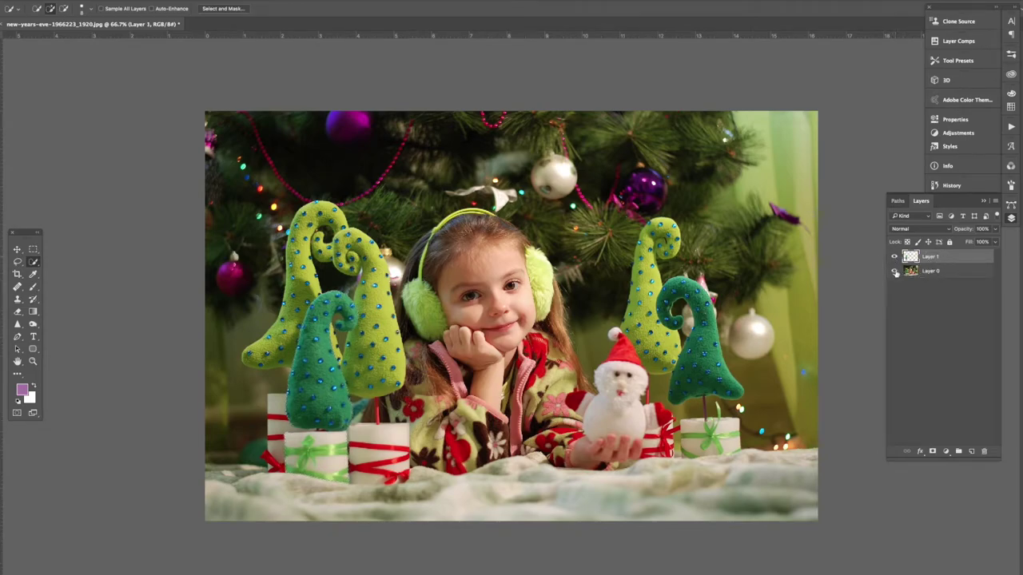
left_click(894, 271)
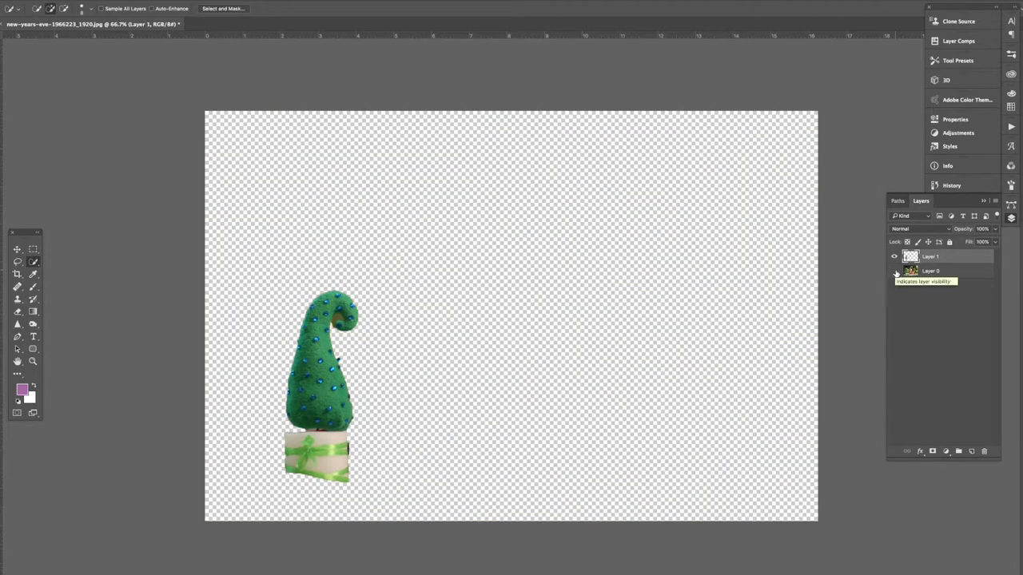
left_click(894, 271)
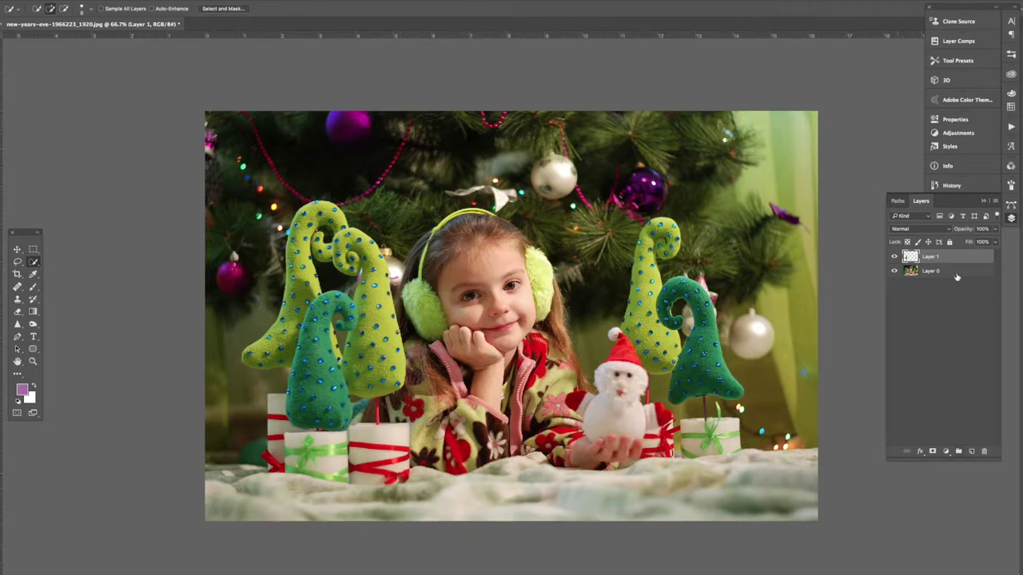
- Add a white-filled layer beneath the photo and lower the photo layer's opacity to about 38%
left_click(971, 451, "ctrl")
left_click_drag(949, 276, 952, 310)
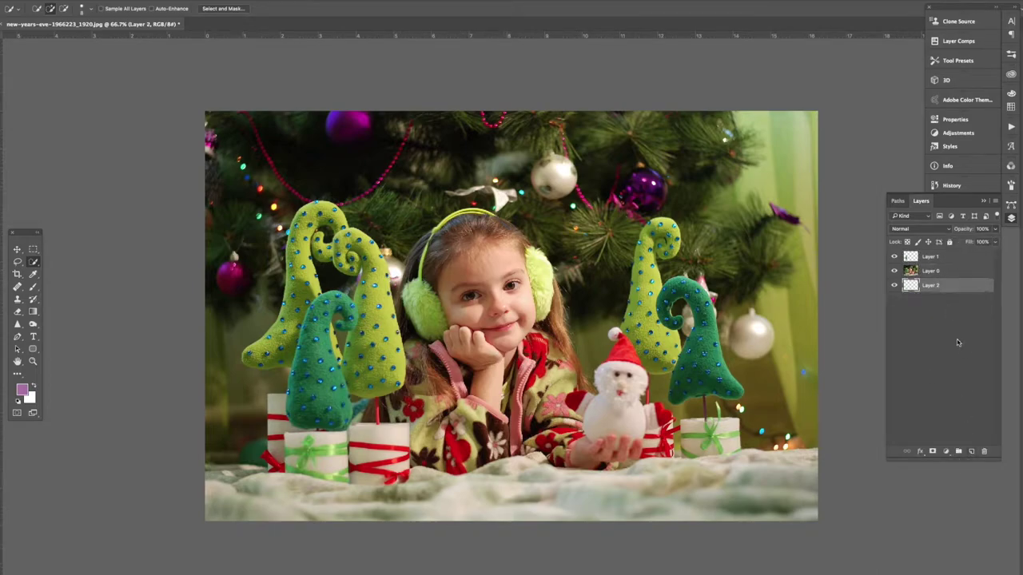
key("ctrl+BackSpace")
left_click(955, 271)
left_click_drag(995, 229, 965, 241)
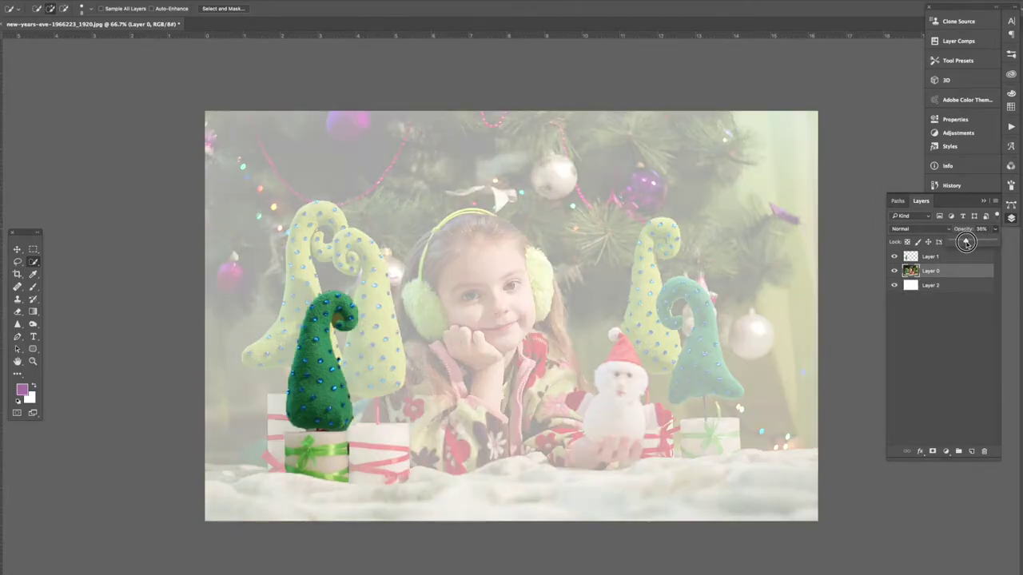
- Apply Bevel & Emboss to the cut-out tree layer with depth 615%, a much smaller size and soften 3 px
left_click(936, 257)
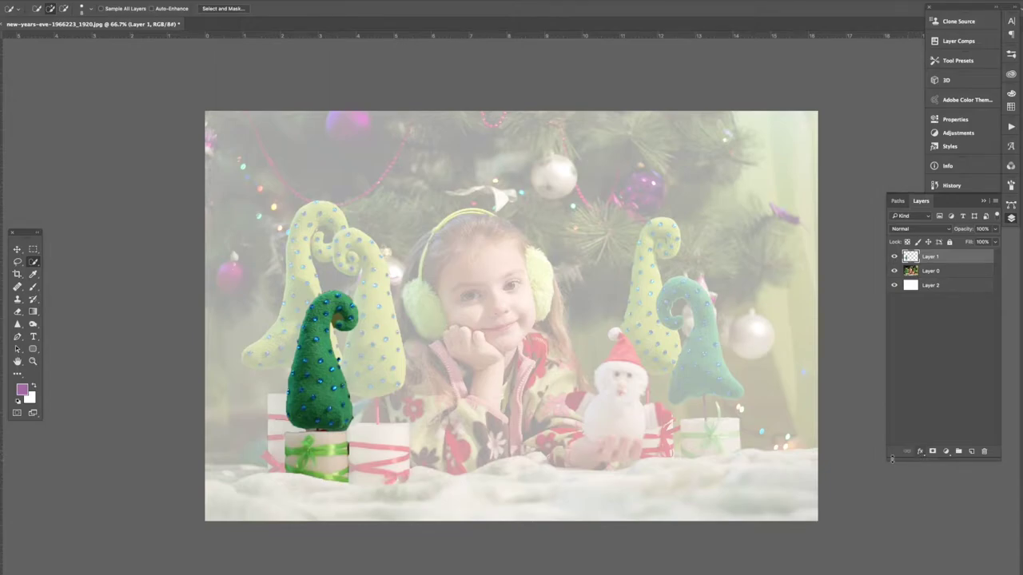
left_click(921, 452)
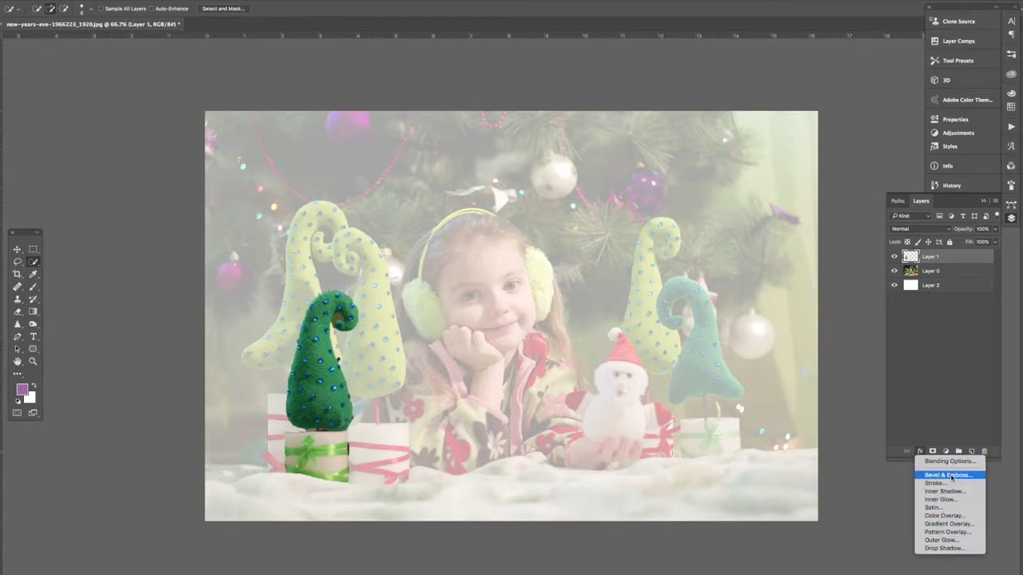
left_click(949, 475)
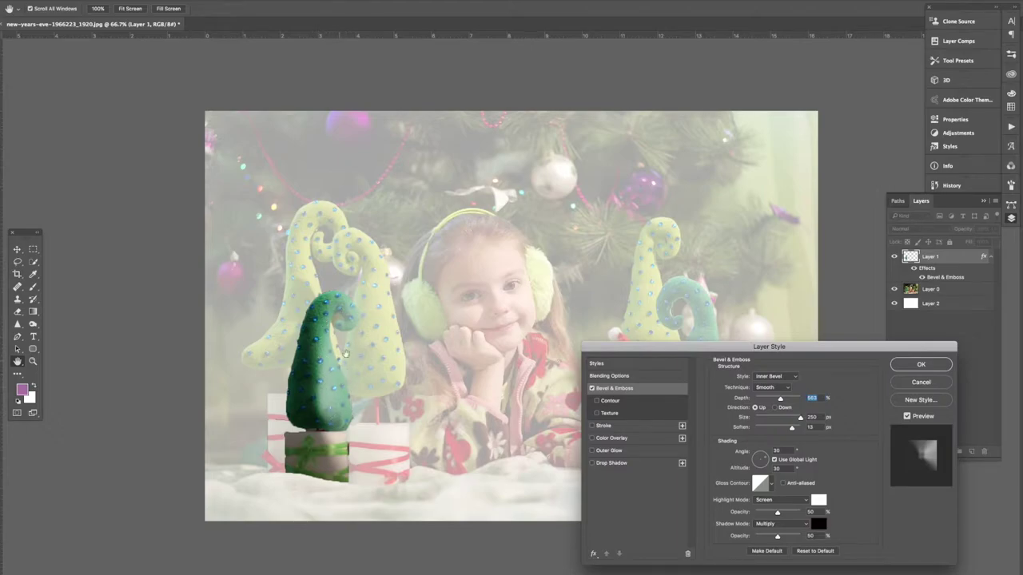
left_click_drag(780, 398, 763, 417)
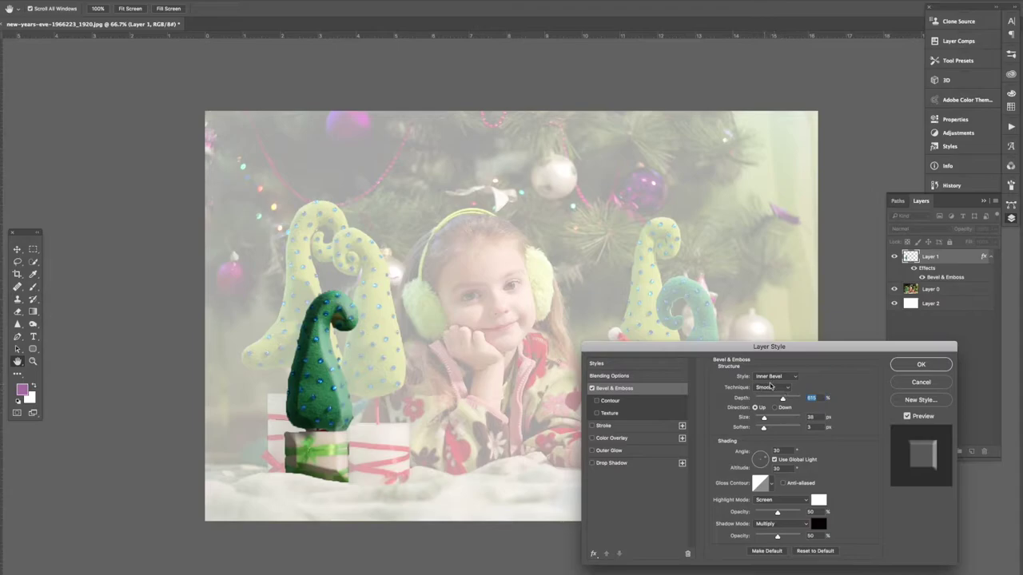
- Try the Chisel Hard and Chisel Soft techniques on the tree's bevel
left_click(783, 389)
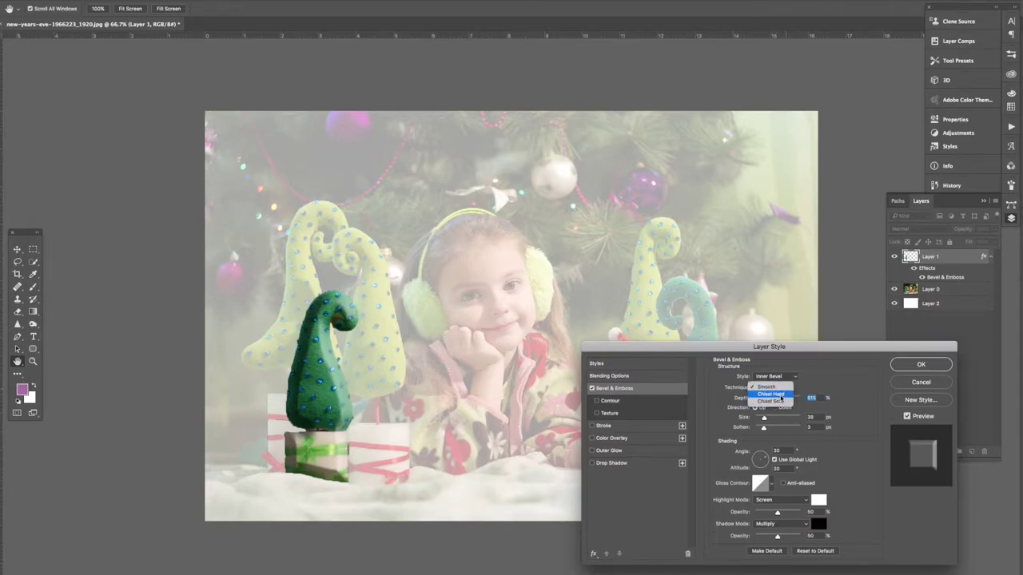
left_click(782, 395)
left_click(782, 395)
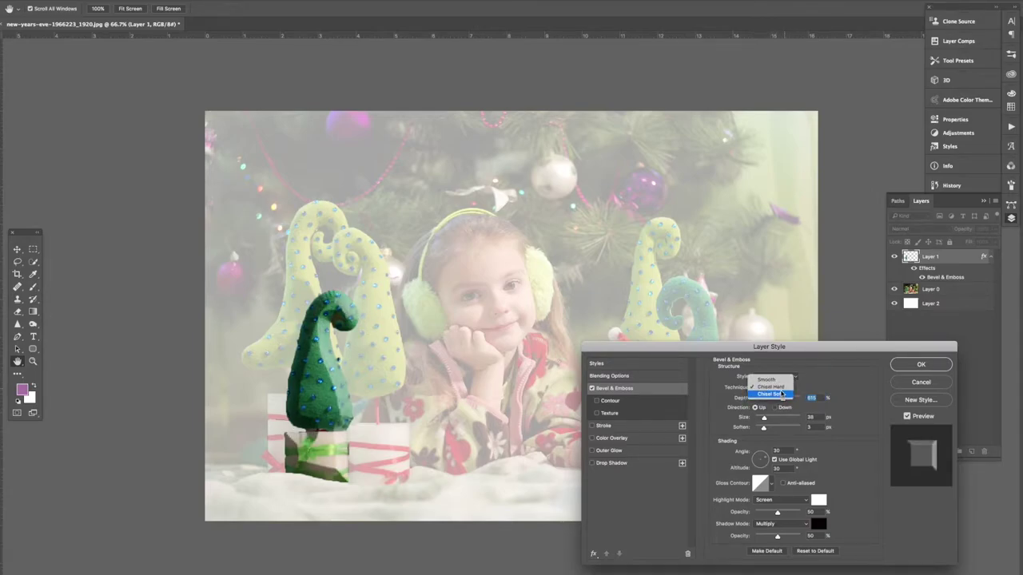
left_click(316, 449)
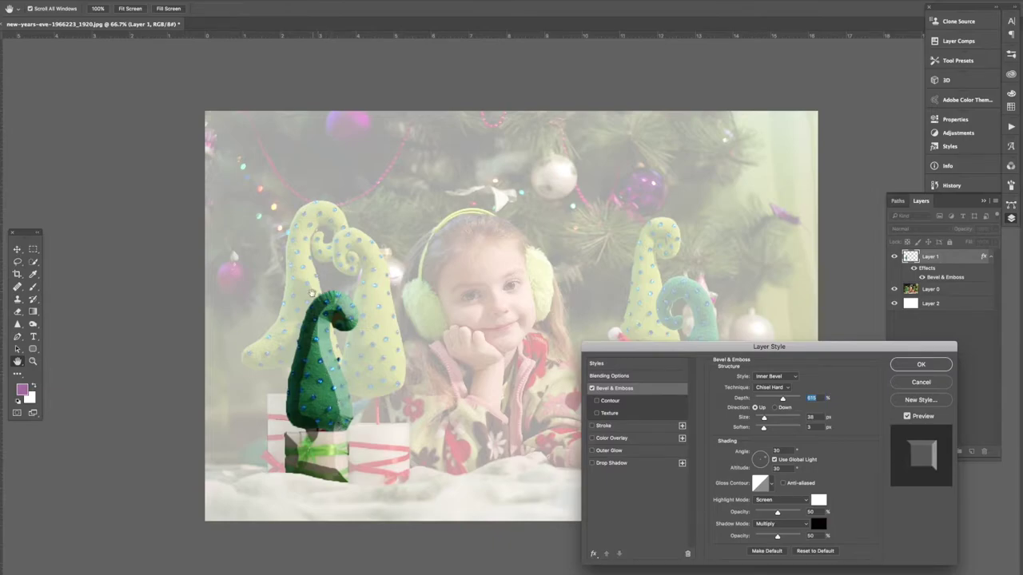
- Try the Emboss and Stroke Emboss styles on the tree, and return to Inner Bevel with the Smooth technique
left_click(775, 375)
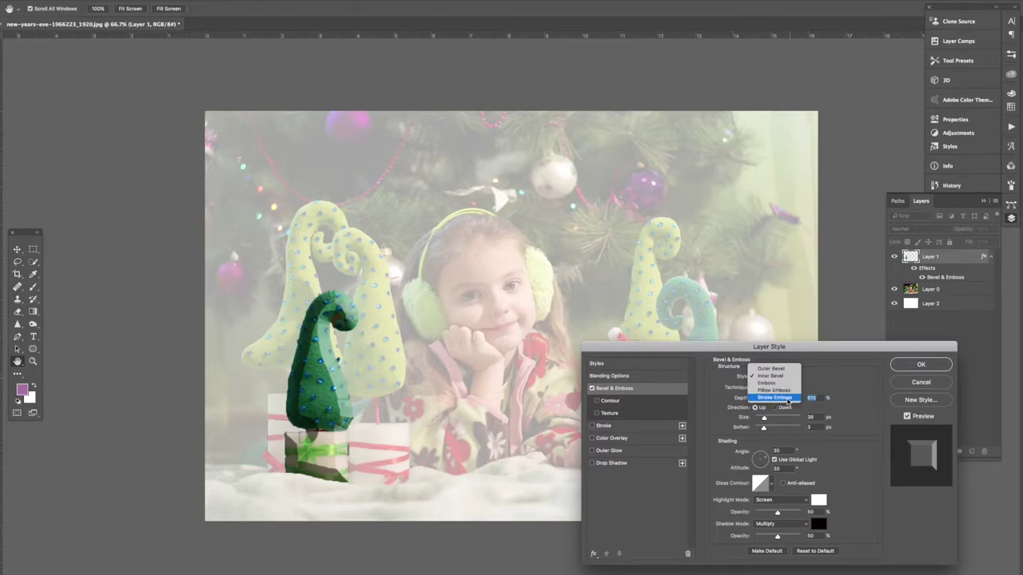
left_click(778, 385)
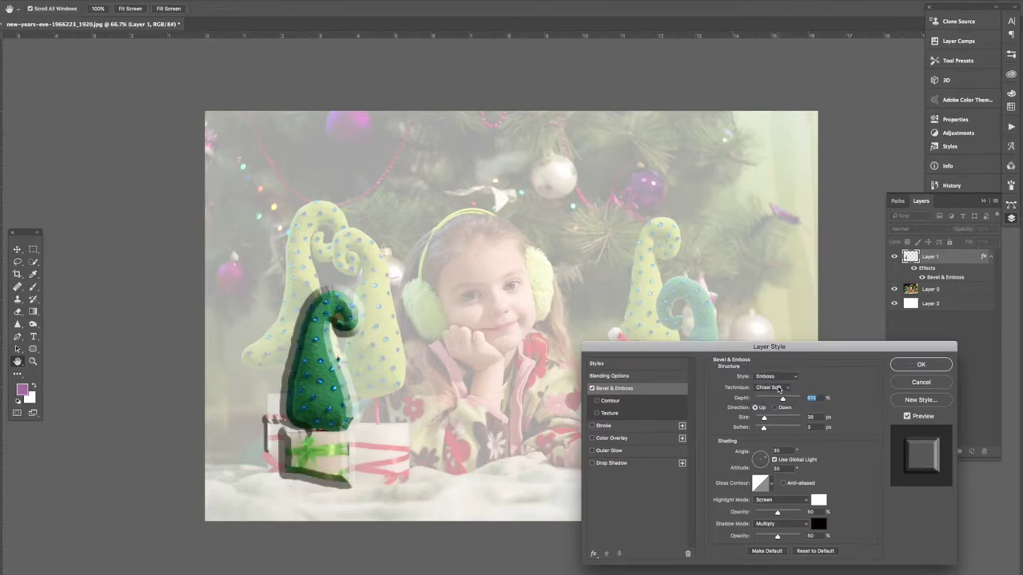
left_click(778, 376)
left_click(781, 391)
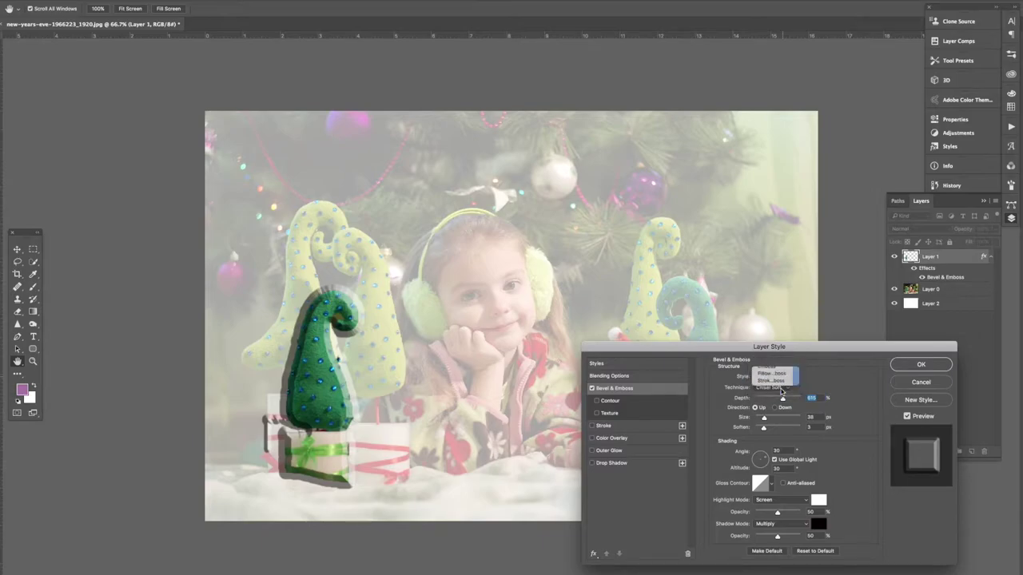
left_click(779, 377)
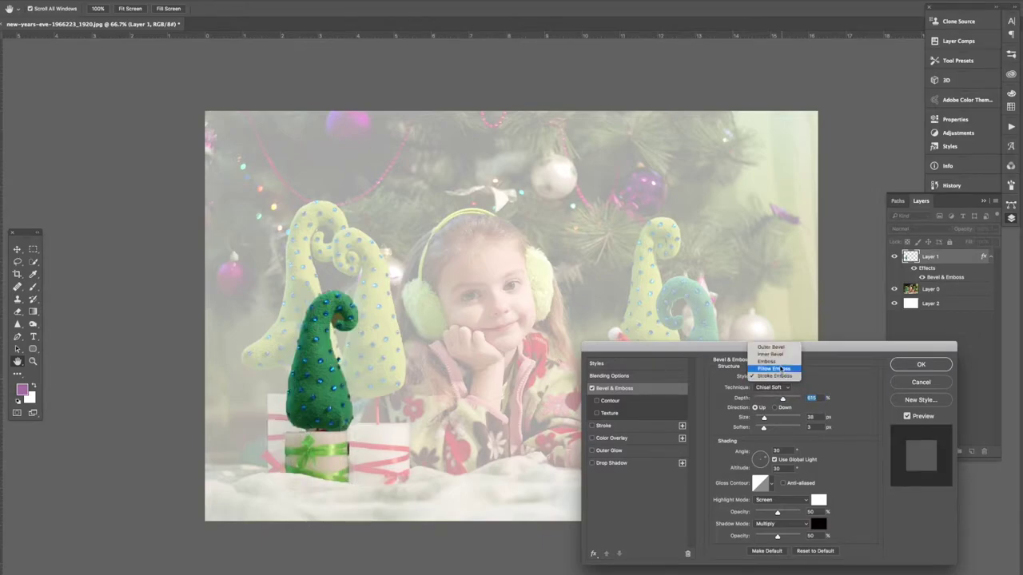
left_click(775, 351)
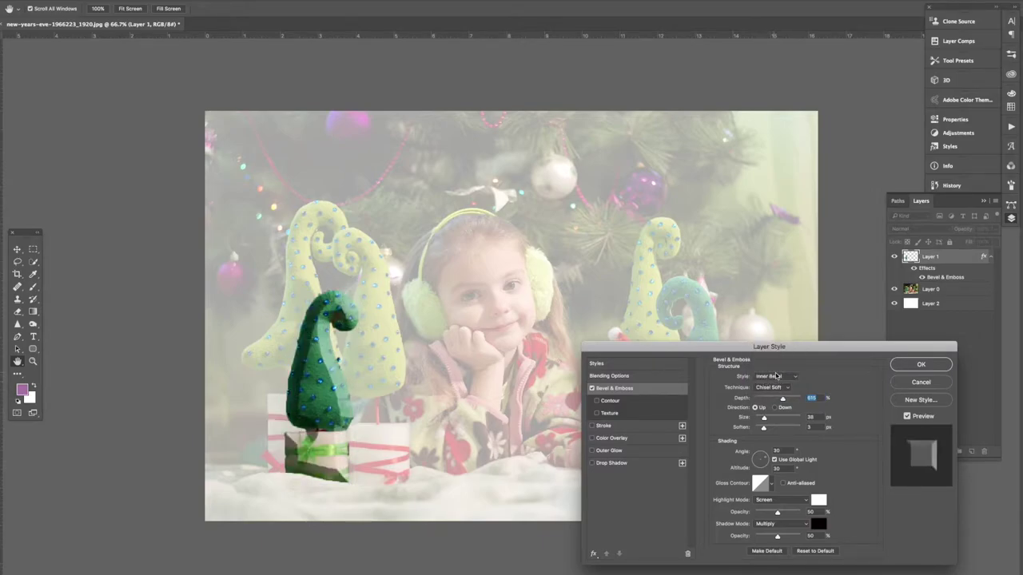
left_click(775, 387)
left_click(776, 373)
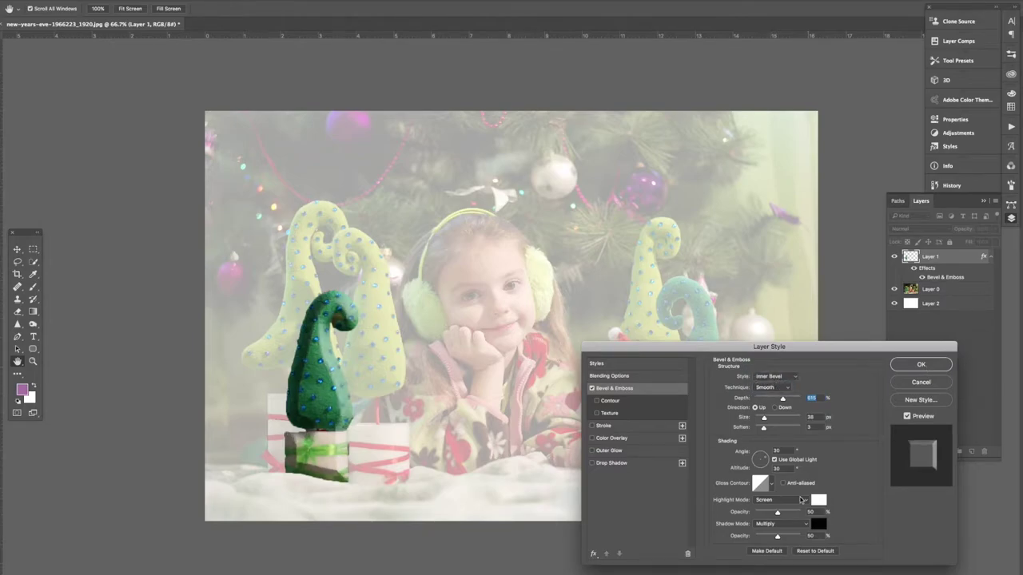
- Look through the gloss contour presets for the tree's bevel and apply the Bevel & Emboss settings
left_click(770, 485)
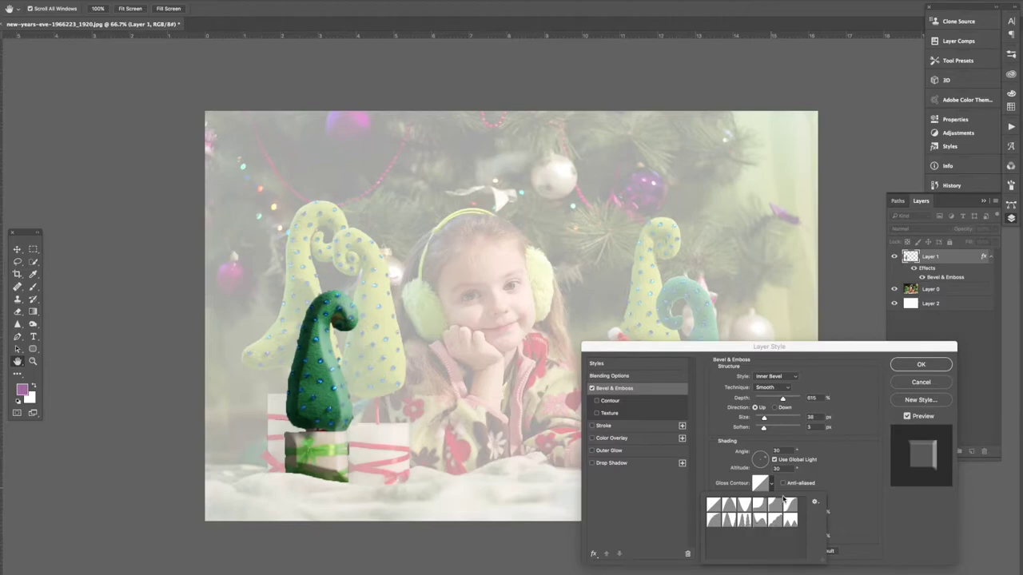
left_click(746, 503)
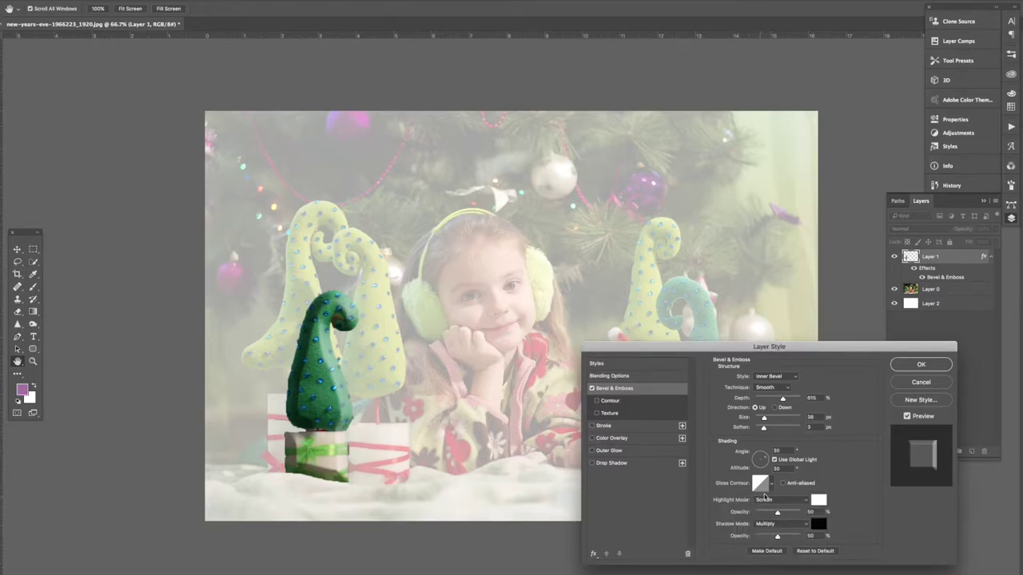
left_click(769, 485)
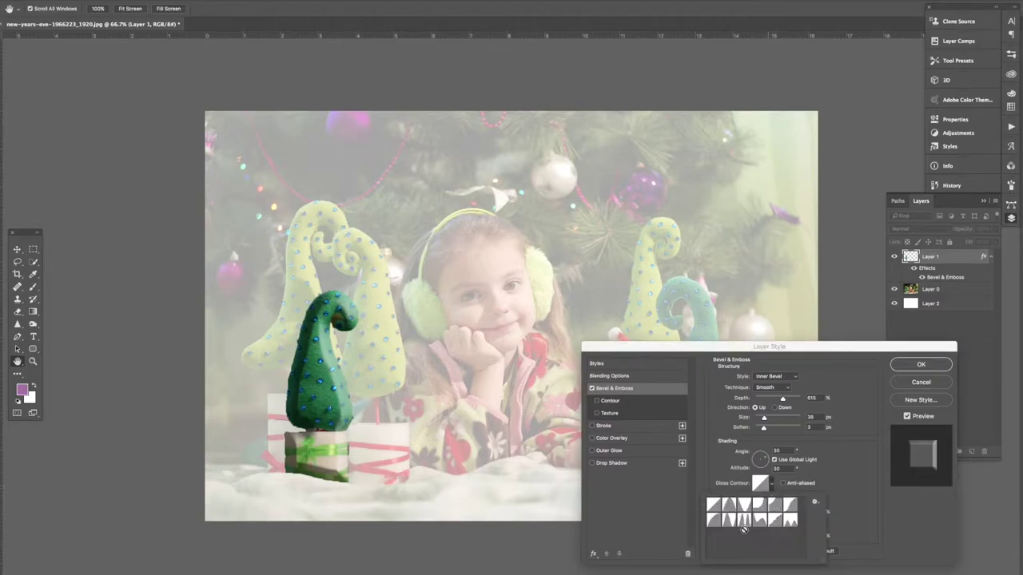
left_click(920, 365)
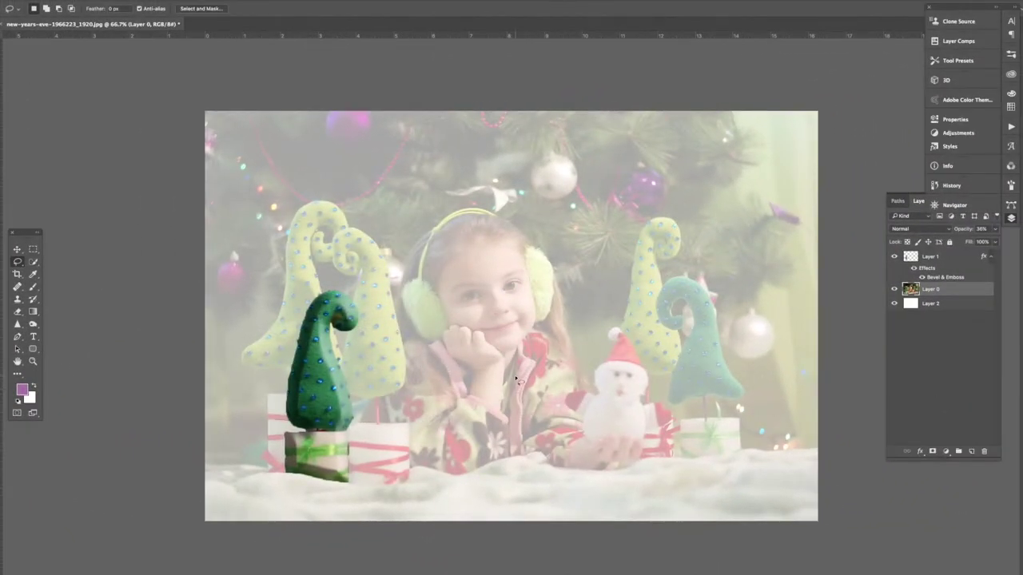
- Rename the faded photo layer as 배경 and the cut-out tree layer as 나무
left_click(933, 260)
left_click(934, 292)
double_click(931, 289)
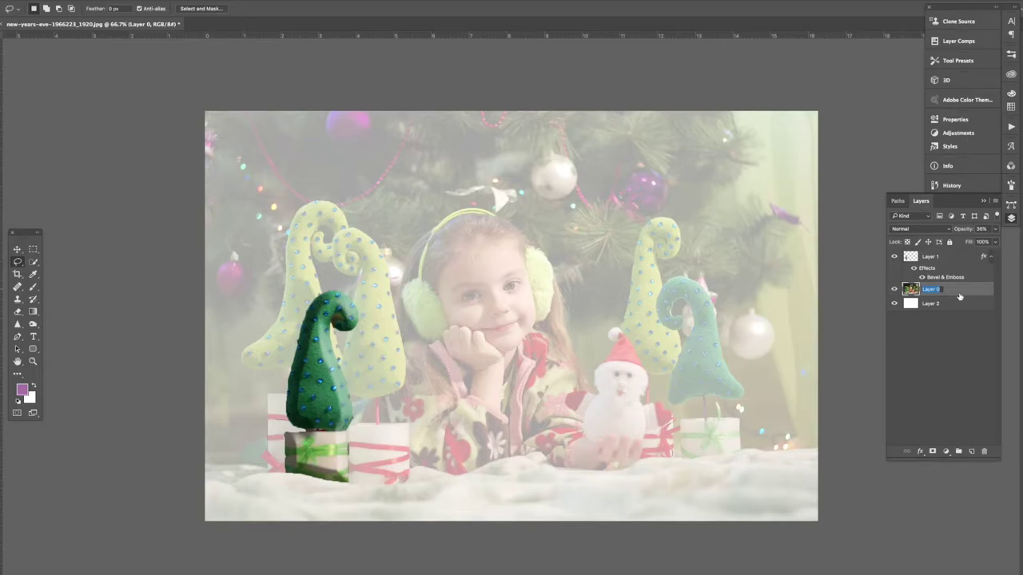
type("G")
double_click(944, 258)
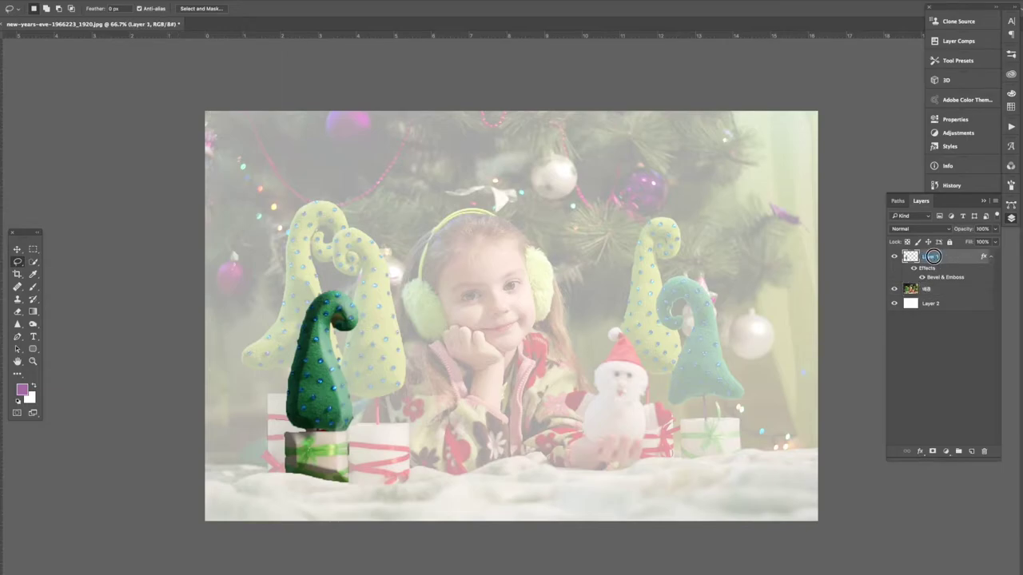
type("ㄴ")
key("Return")
- Add an outside Stroke to the cut-out tree layer and reduce its size to about 9 px
left_click(919, 451)
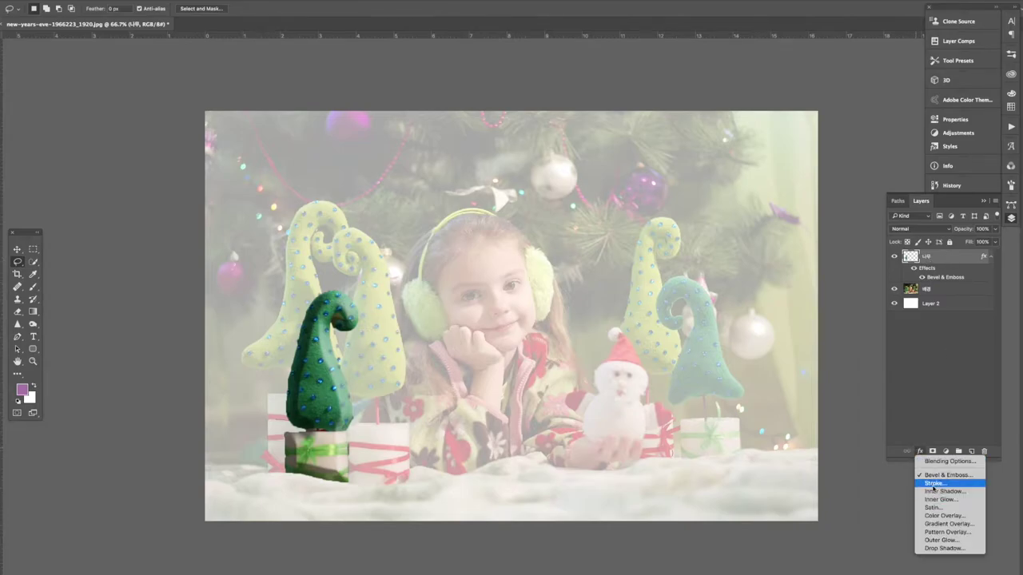
left_click(933, 484)
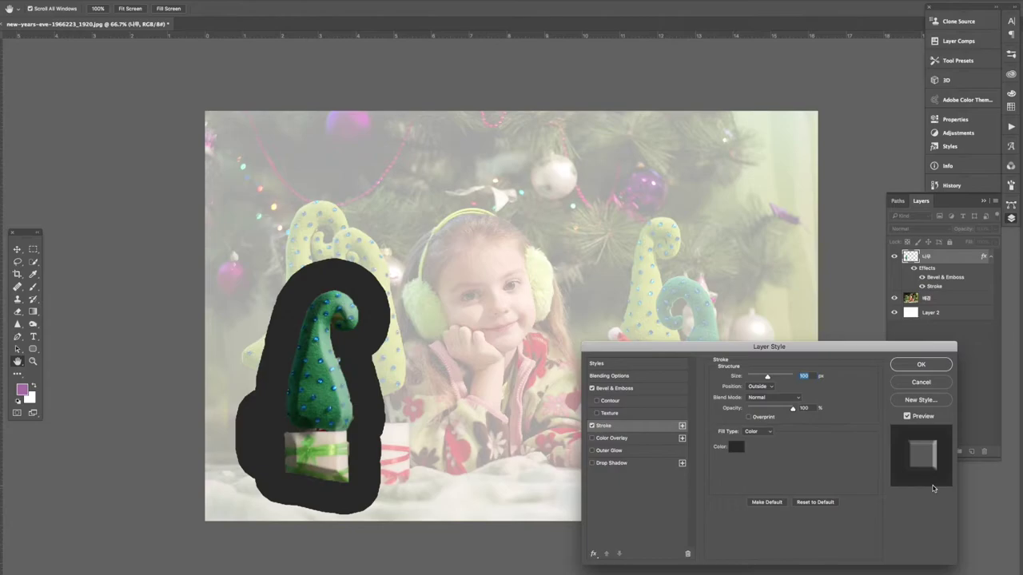
left_click_drag(766, 376, 751, 378)
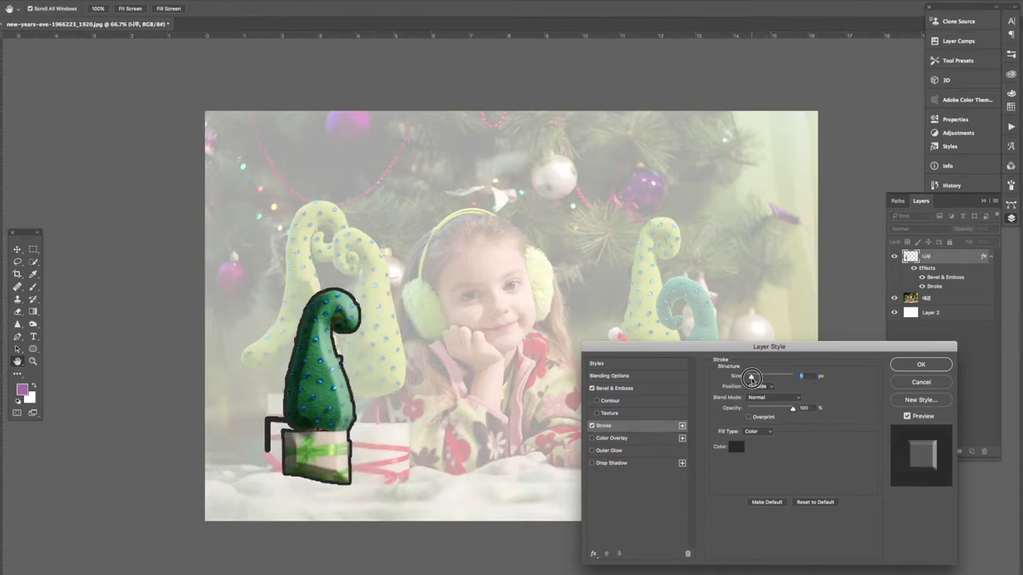
- Try a pink stroke colour on the tree, change it to bright magenta-purple and apply the layer style
left_click(735, 445)
left_click(717, 445)
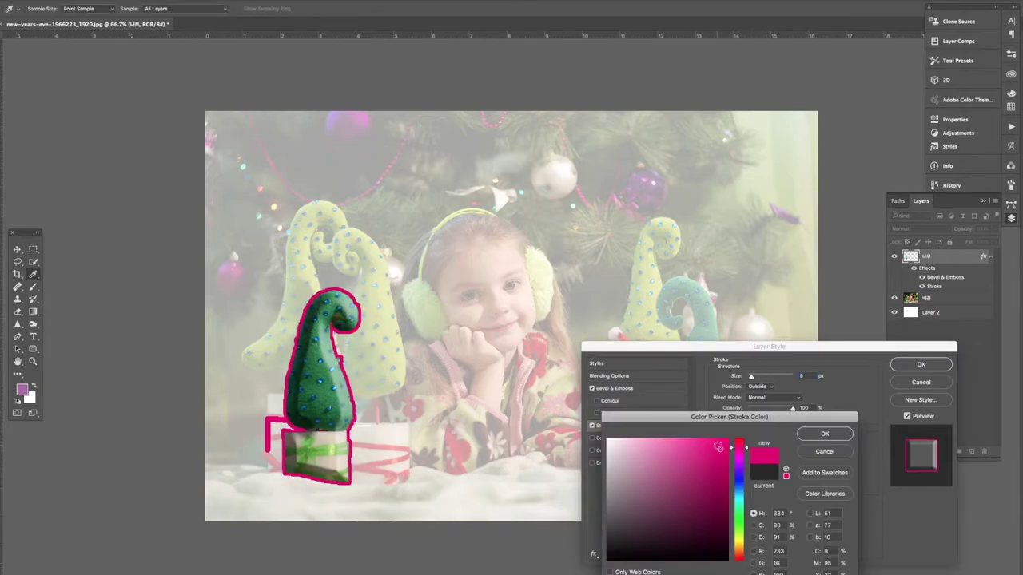
left_click(736, 461)
left_click(716, 453)
left_click(717, 453)
left_click(825, 434)
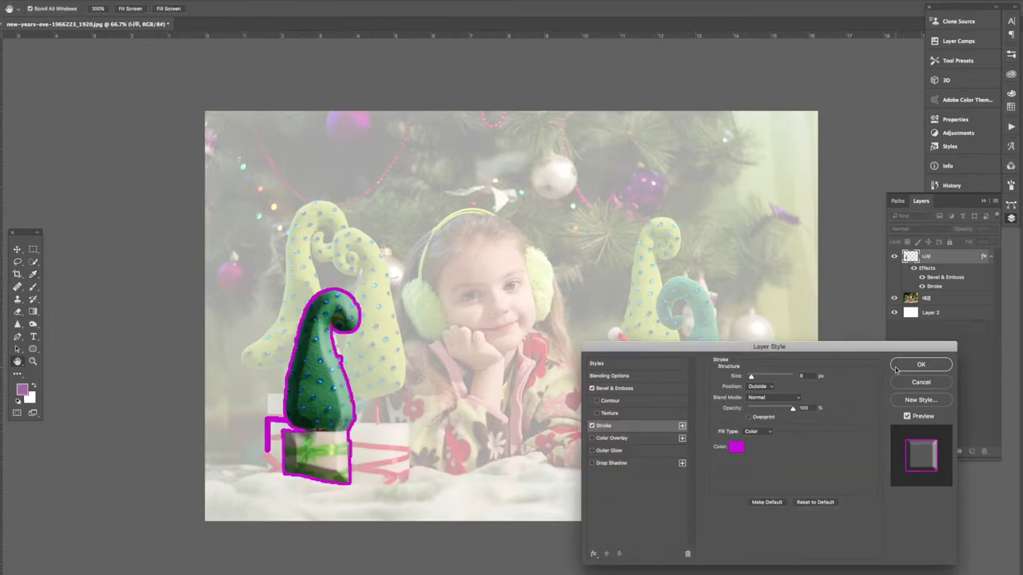
left_click(913, 366)
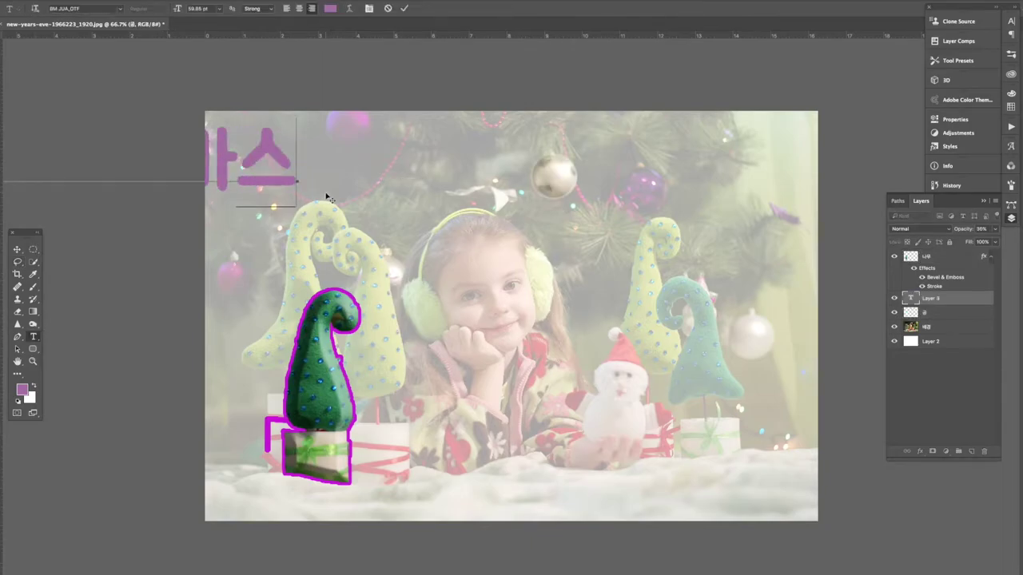
- Place the 메리크리스마스 text centred across the upper part of the photo and colour it yellow
left_click_drag(327, 199, 635, 228)
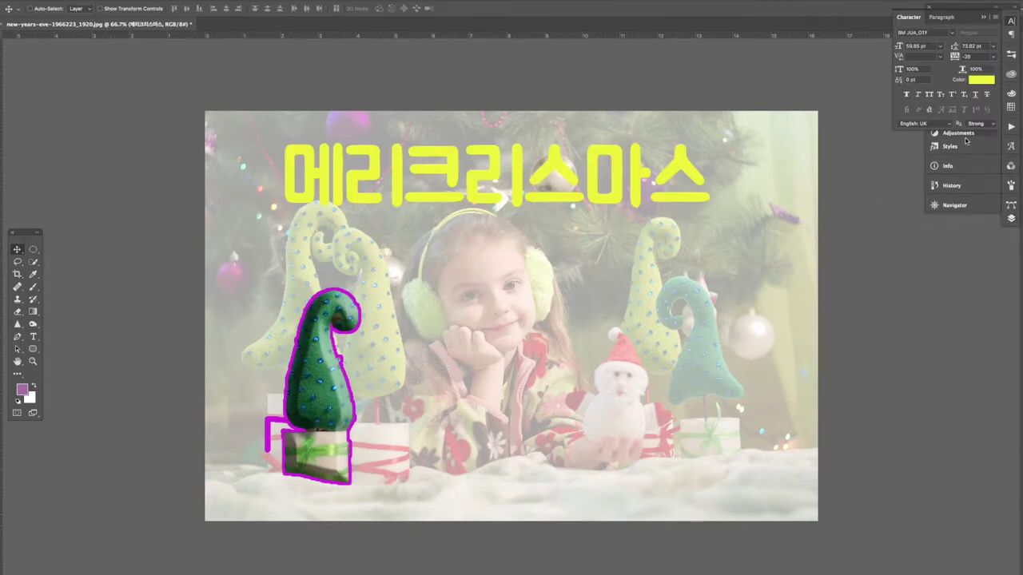
left_click(1011, 220)
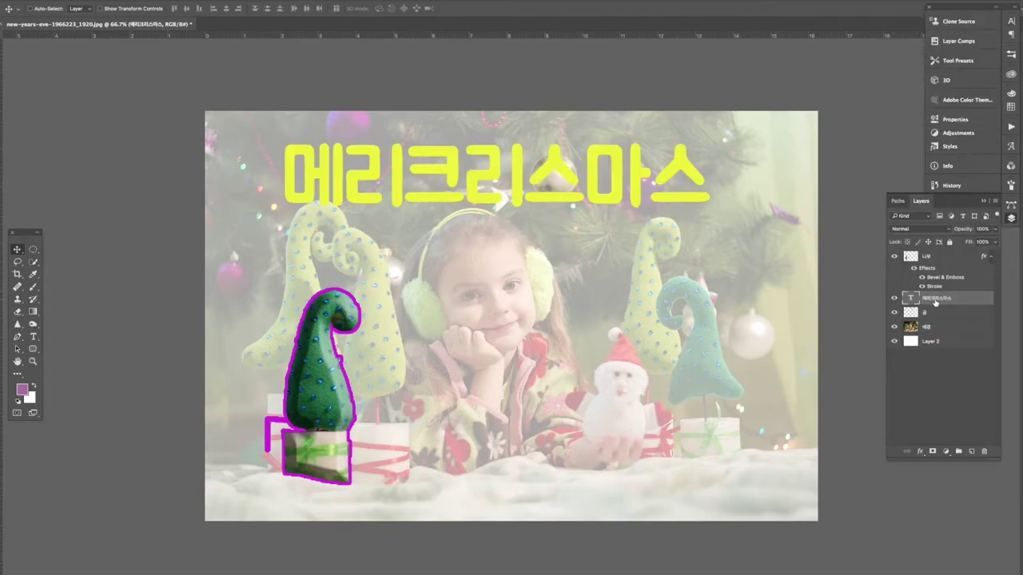
- Add an Inner Shadow to the 메리크리스마스 text with 18% opacity, 17 px distance and 10 px size
left_click(919, 452)
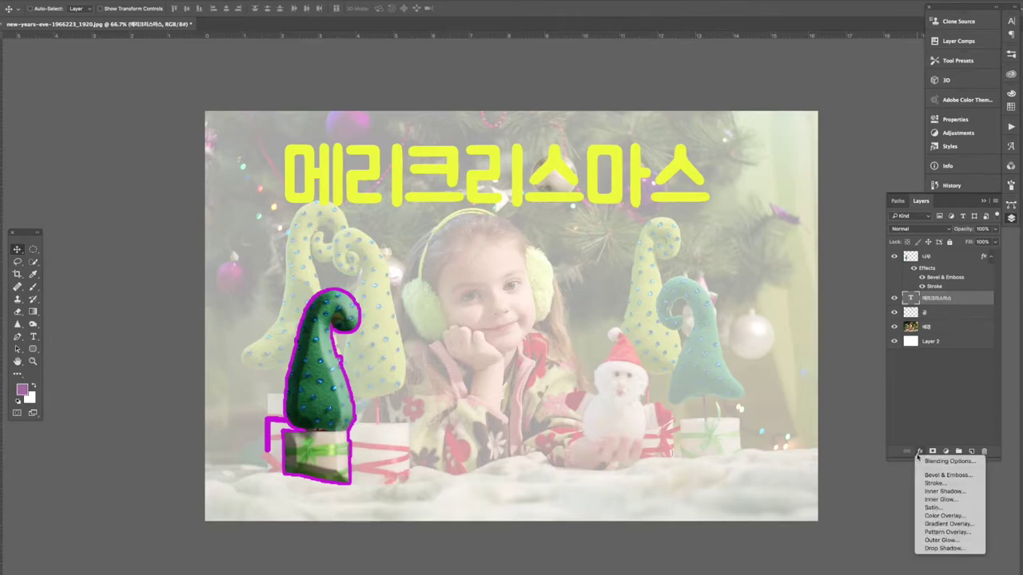
left_click(942, 493)
type("18")
key("Tab")
key("Tab")
type("17")
key("Tab")
key("Tab")
type("10")
- Set the angle of the text's inner shadow to 135°
key("shift+Tab")
key("shift+Tab")
key("shift+Tab")
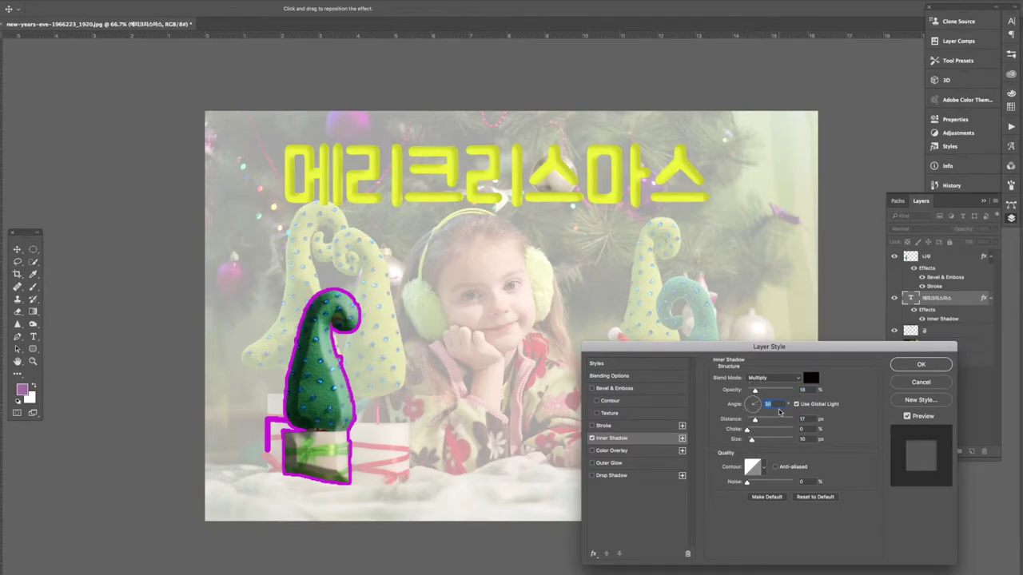
type("13")
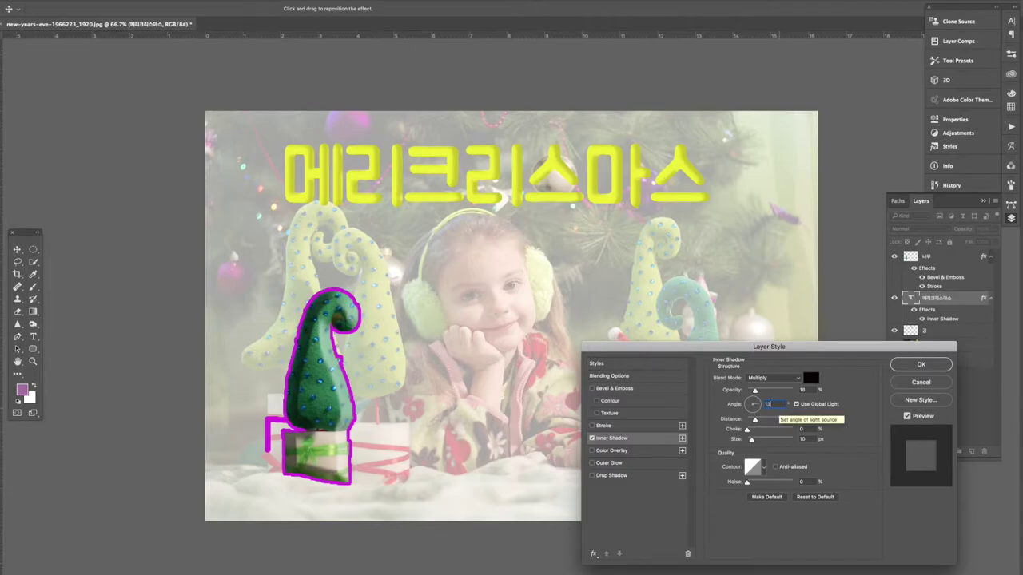
type("5")
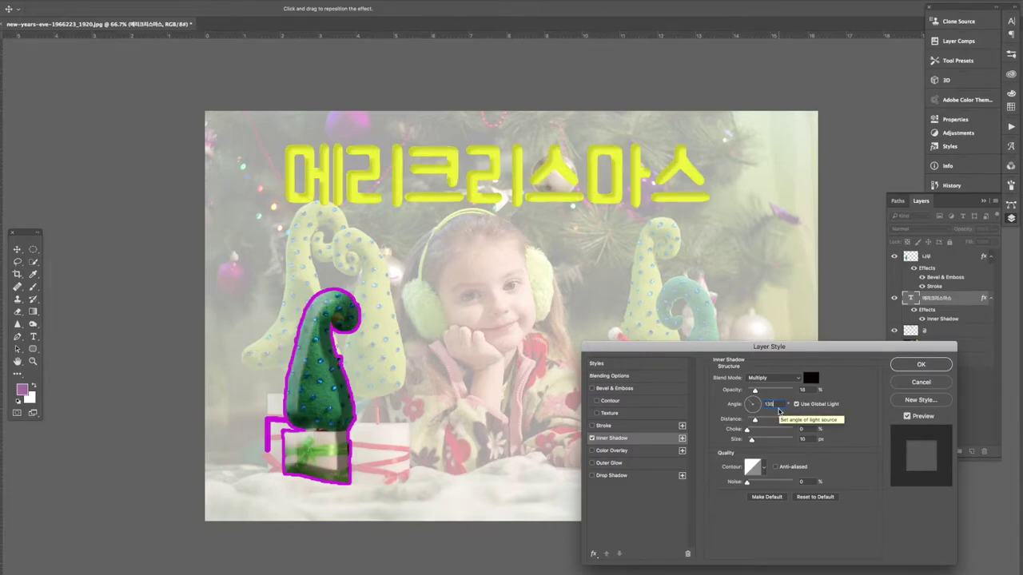
- Try 10% opacity on the text's inner shadow, make the shadow much stronger and apply it
left_click_drag(755, 390, 750, 391)
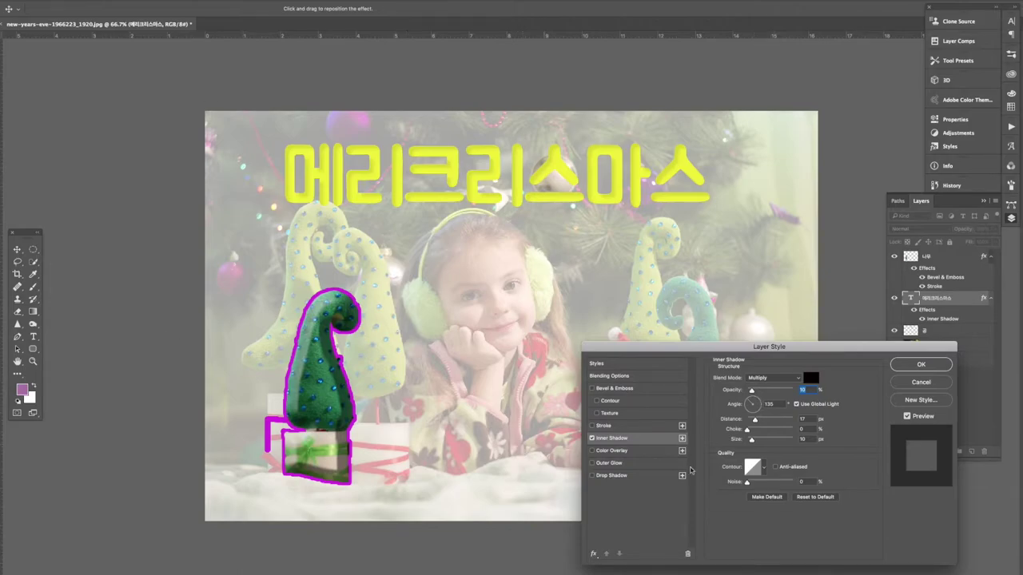
left_click_drag(754, 423, 782, 392)
left_click(920, 364)
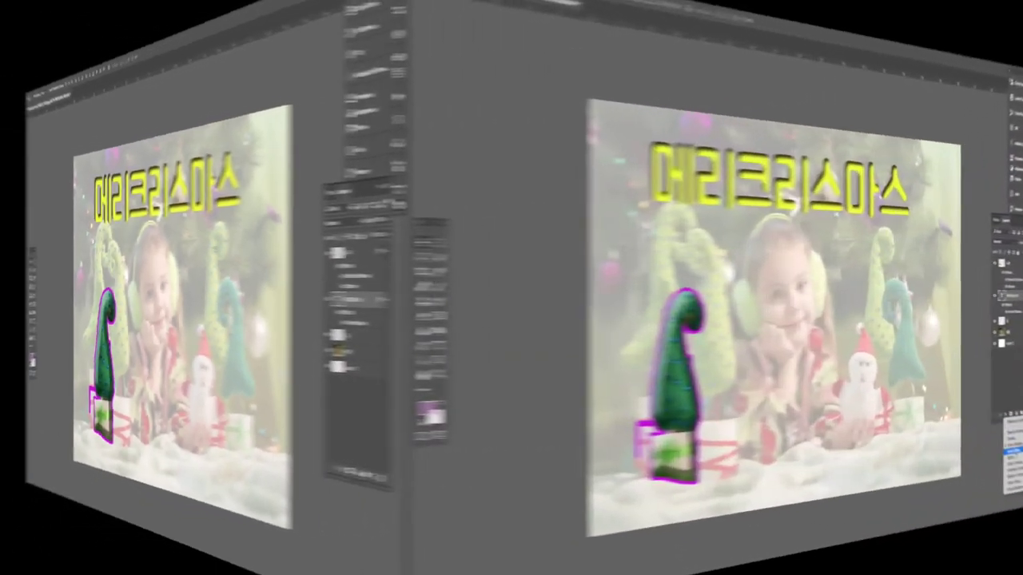
left_click(919, 451)
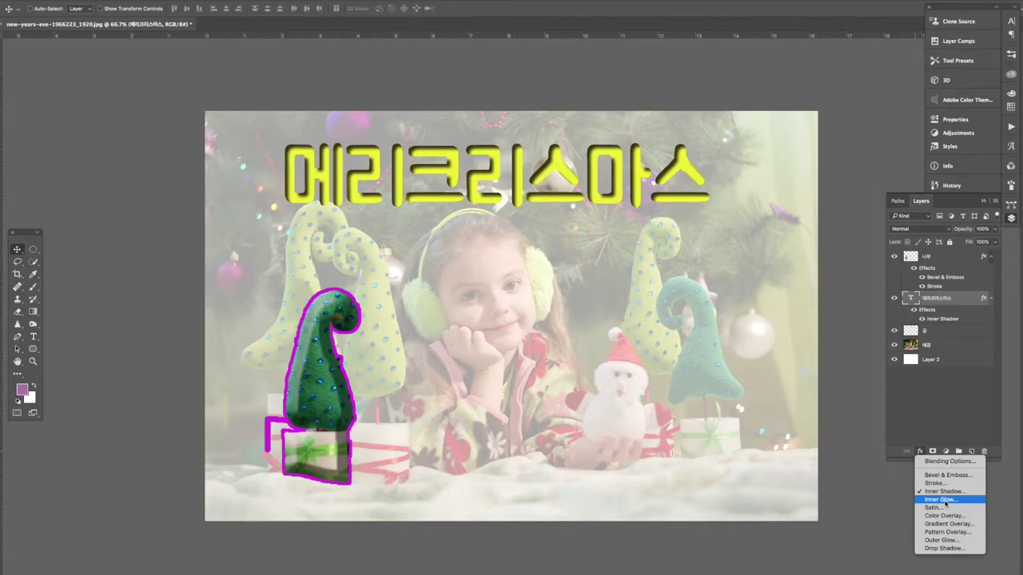
left_click(943, 500)
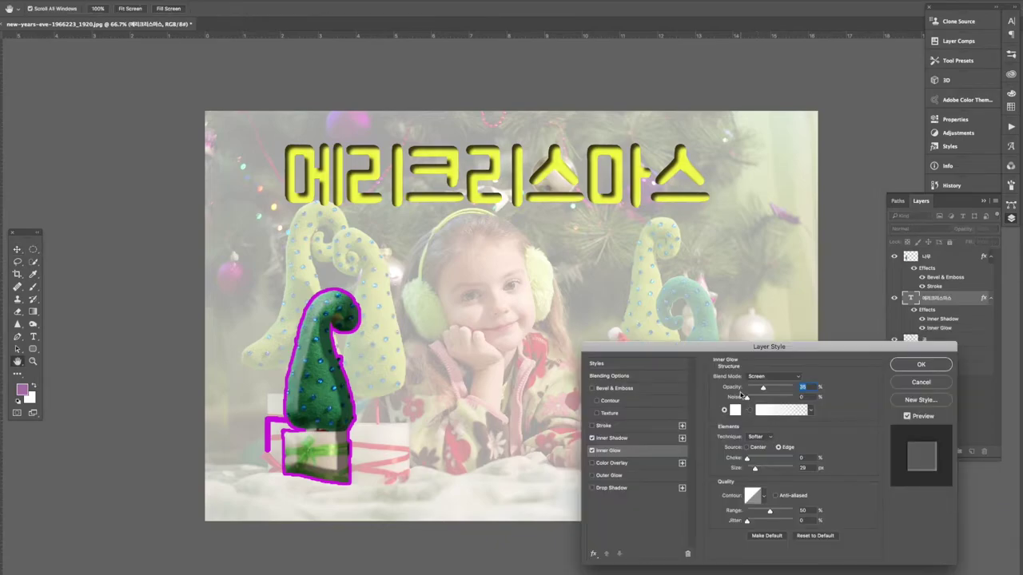
key("Escape")
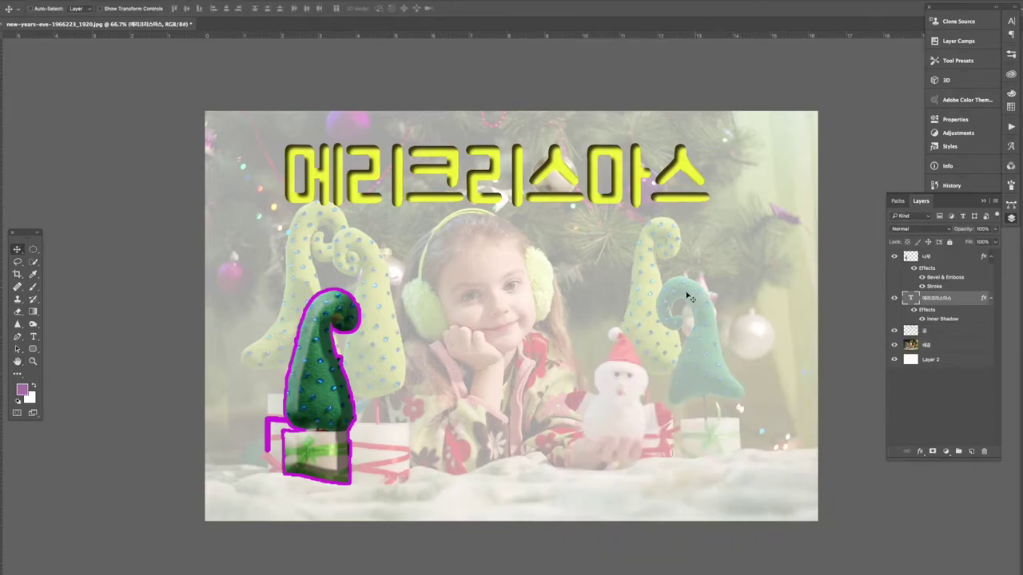
- Copy the selected teal tree beside the snowman to its own layer, name it 나무 우 and set its opacity to 100%
key("ctrl+j")
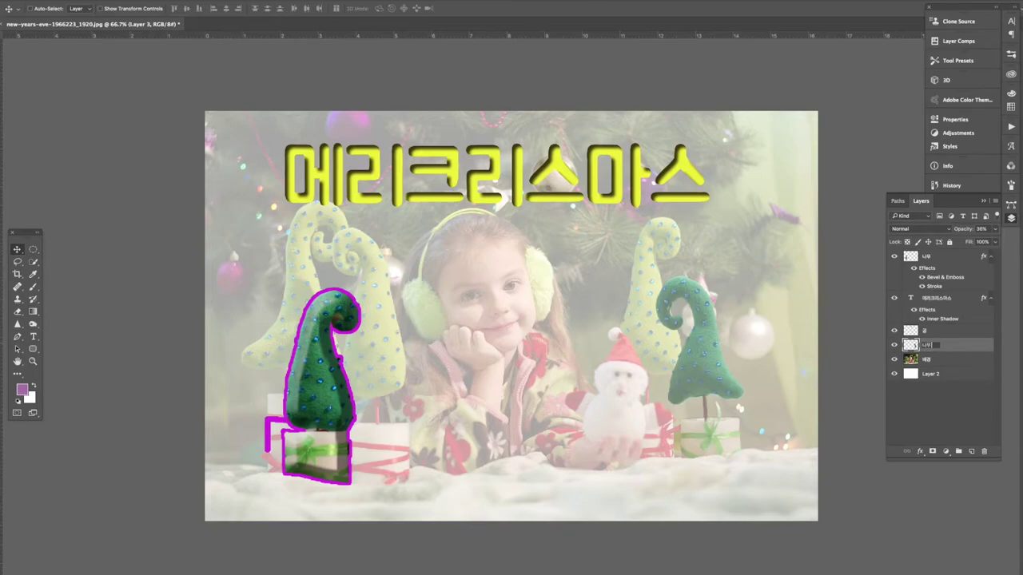
type("ㅜ")
key("Return")
left_click(994, 229)
left_click_drag(965, 242, 1013, 242)
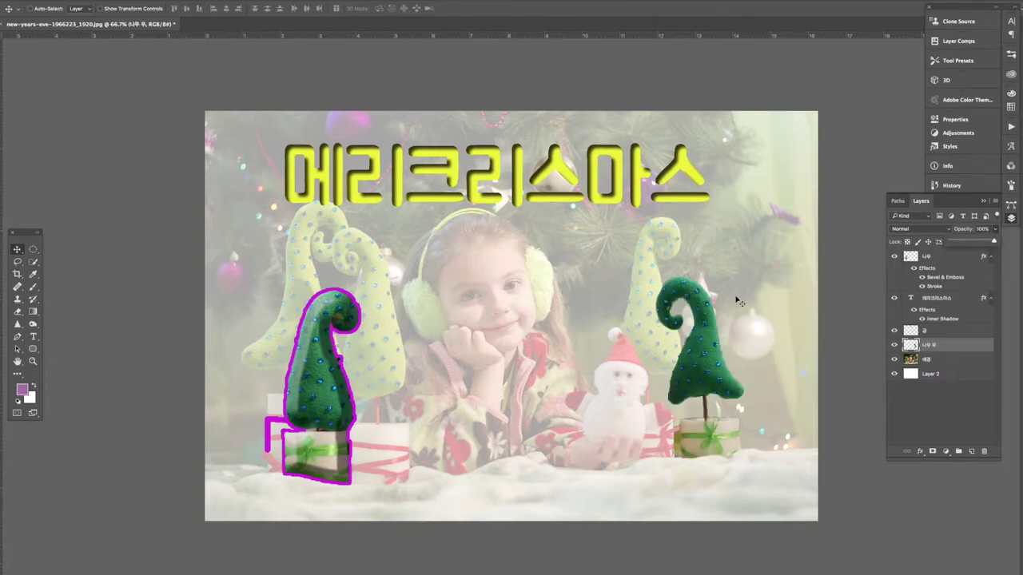
- Apply a yellow Inner Glow to the 나무 우 tree layer, raising its opacity and adding some noise
left_click(920, 451)
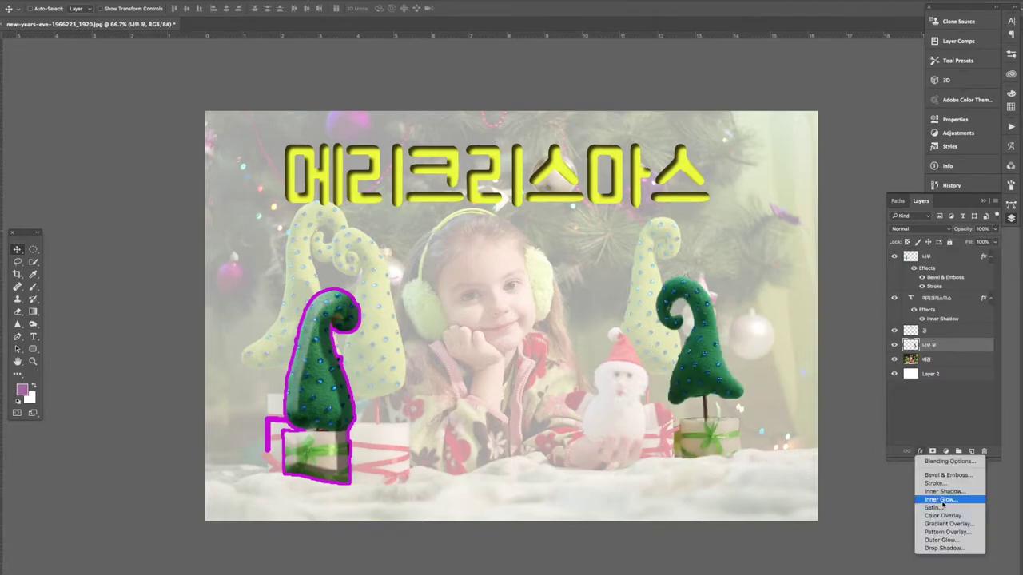
left_click(941, 500)
left_click(791, 504)
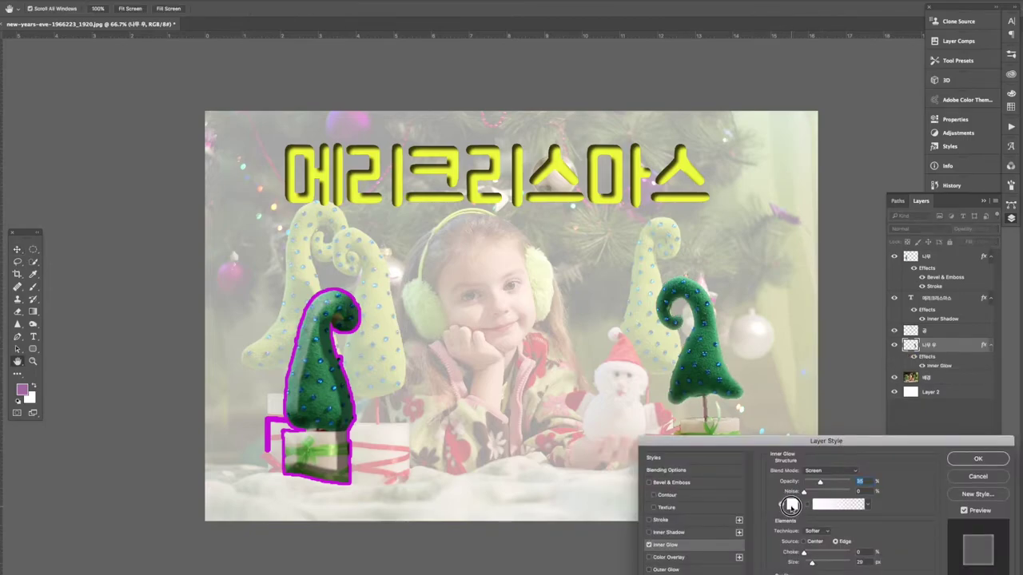
left_click(825, 434)
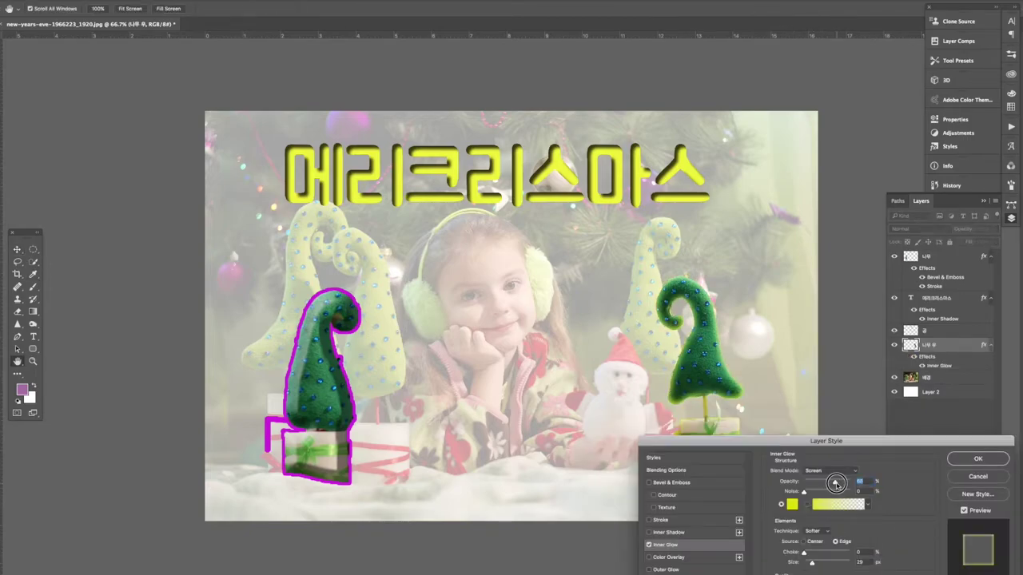
left_click_drag(835, 483, 843, 483)
left_click(803, 493)
mouse_move(803, 492)
left_mouse_down()
mouse_move(837, 494)
mouse_move(818, 494)
left_mouse_up()
key("Return")
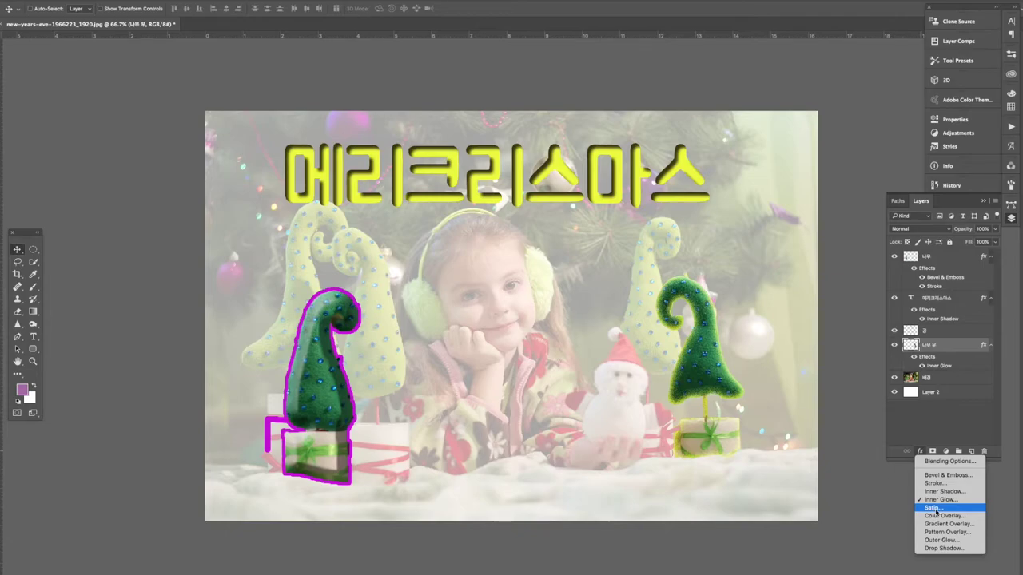
- Select the snowman on the 배경 photo layer with the Quick Selection tool and copy it to a new layer
left_click(930, 509)
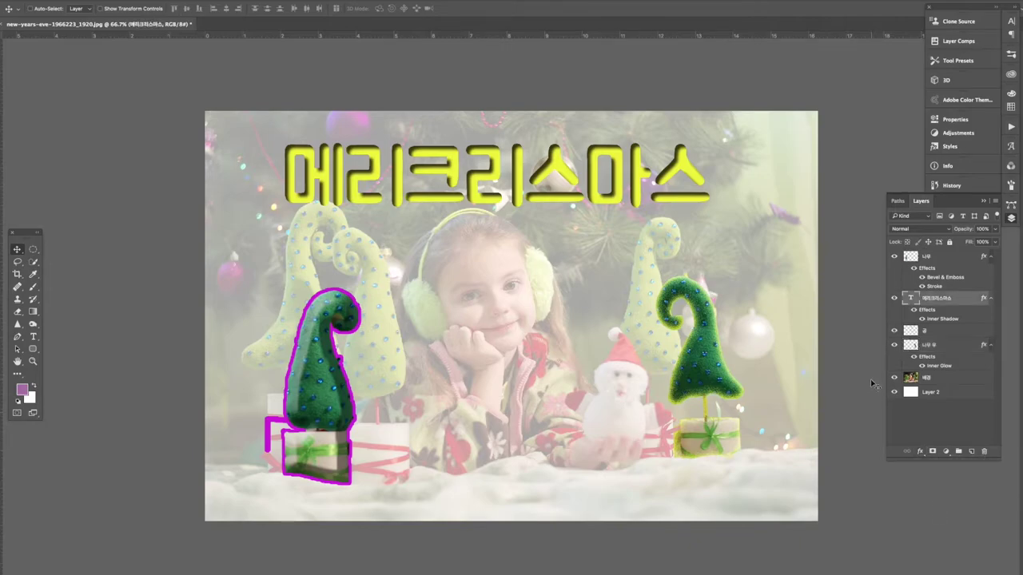
left_click(649, 437)
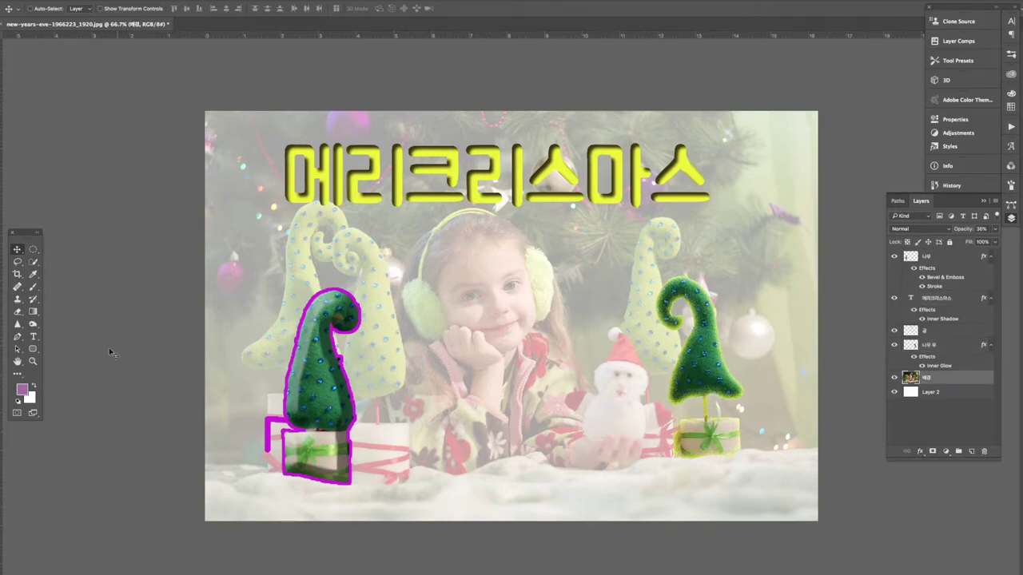
left_click_drag(32, 261, 76, 258)
mouse_move(619, 399)
left_mouse_down()
mouse_move(615, 376)
mouse_move(599, 400)
mouse_move(615, 431)
left_mouse_up()
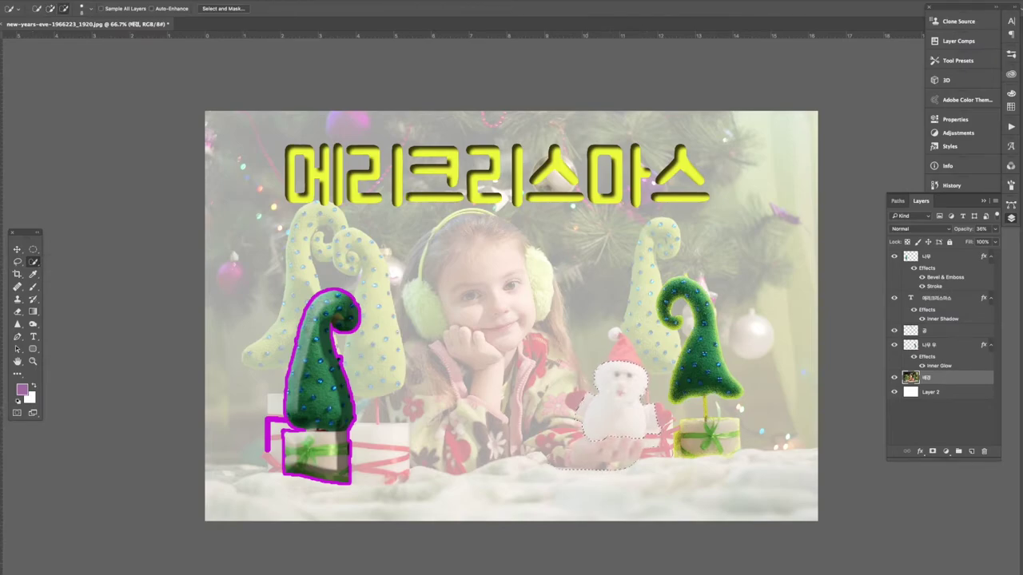
key("alt")
key("ctrl+j")
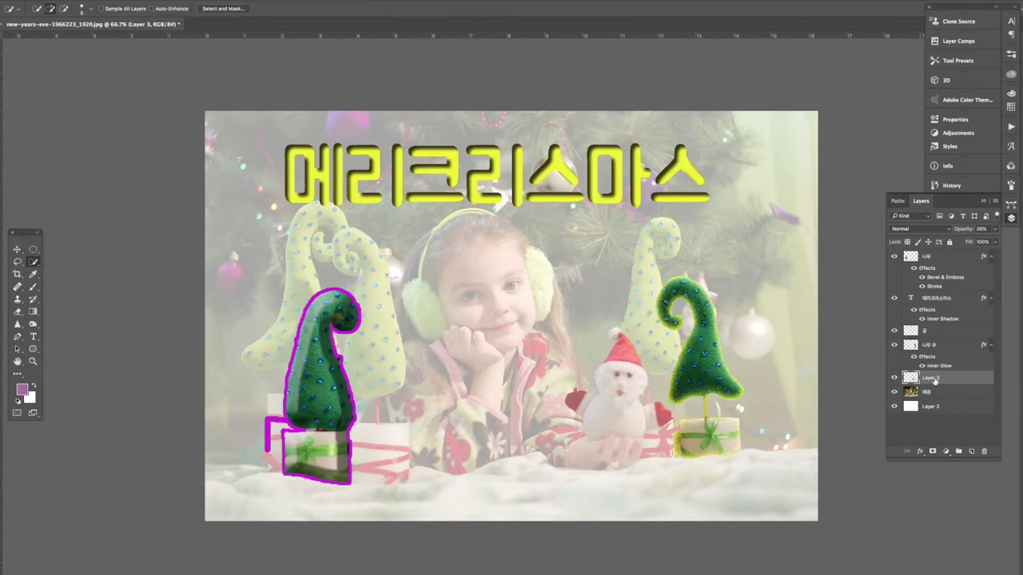
- Set the snowman cut-out layer's opacity to 100% and rename the layer 눈사람
left_click(994, 229)
left_click_drag(968, 238, 993, 240)
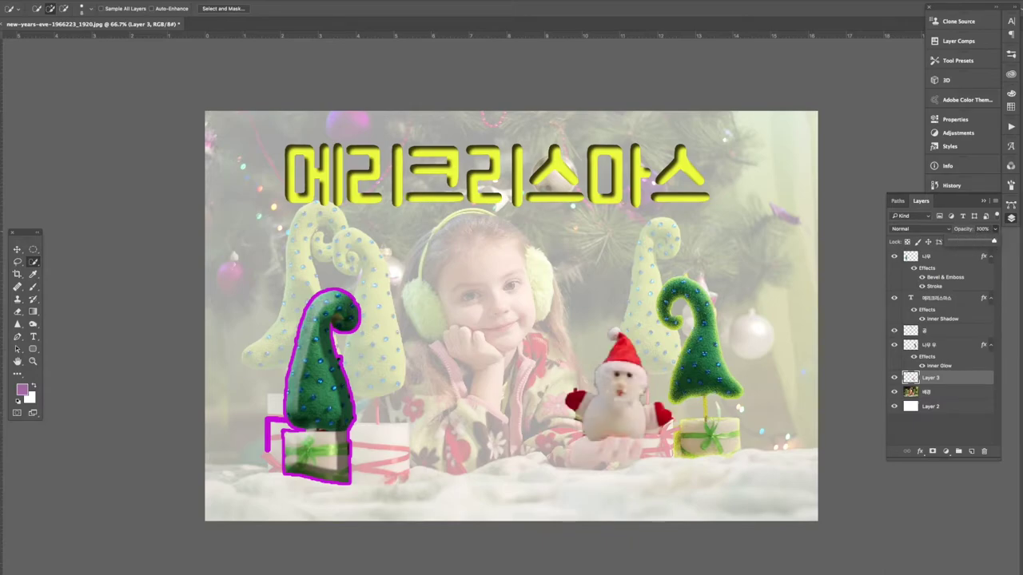
left_click(941, 385)
double_click(931, 378)
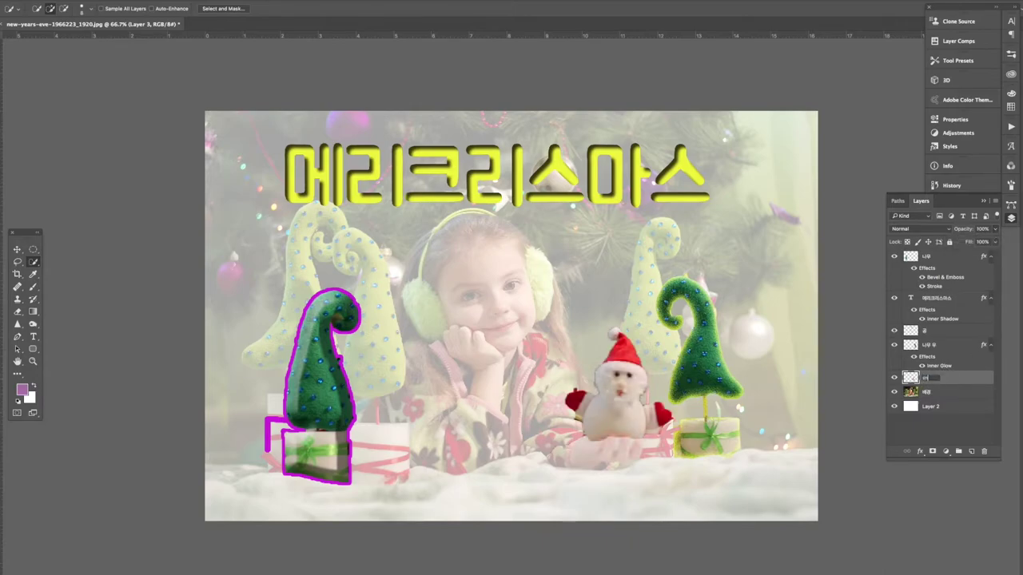
type("눈사람")
key("Return")
- Apply a magenta Satin effect to the 눈사람 layer with a 5 px size and a multi-peaked contour, trying different distances
left_click(921, 452)
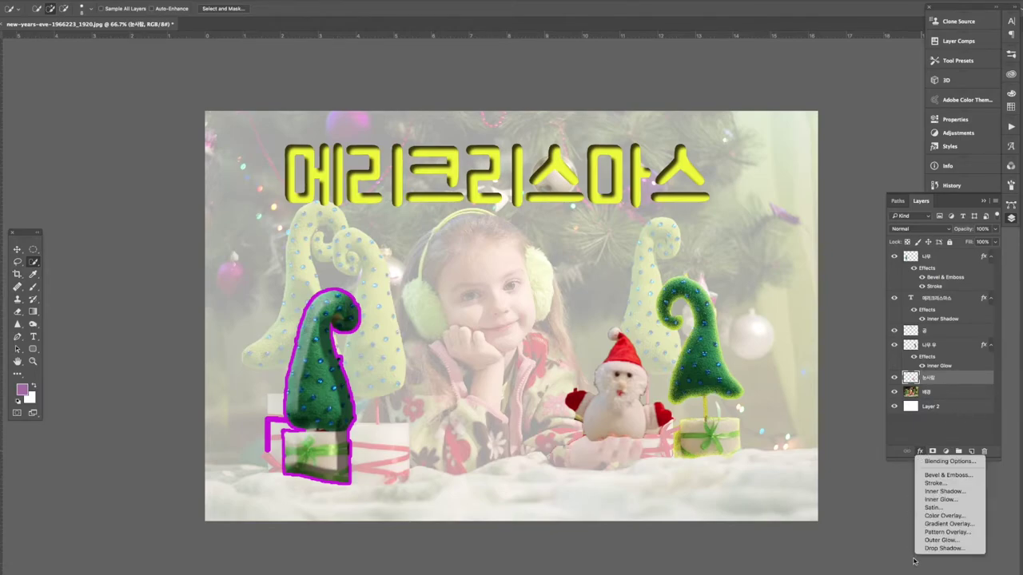
left_click(932, 508)
left_click_drag(309, 413, 305, 423)
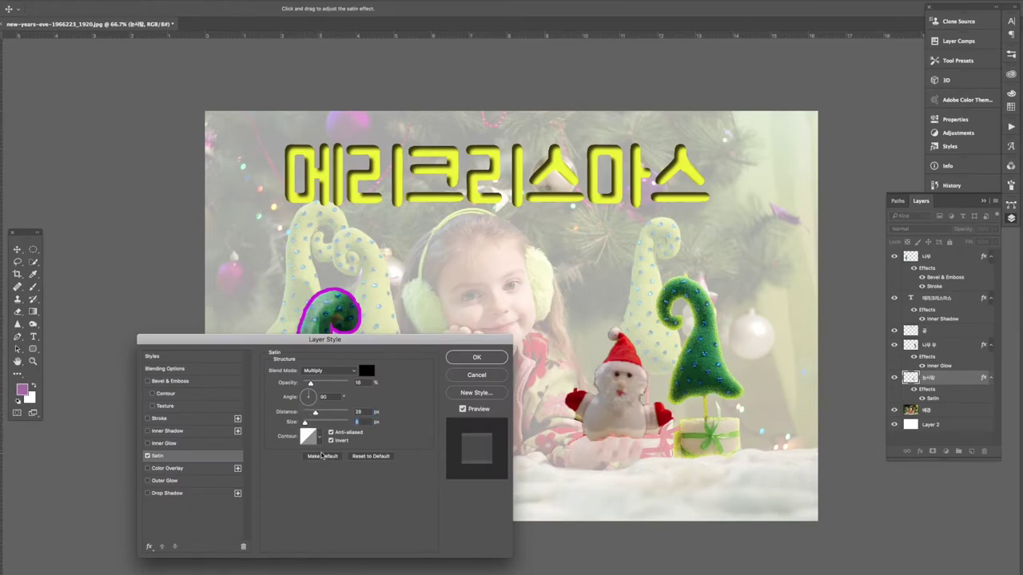
left_click(317, 440)
left_click(334, 476)
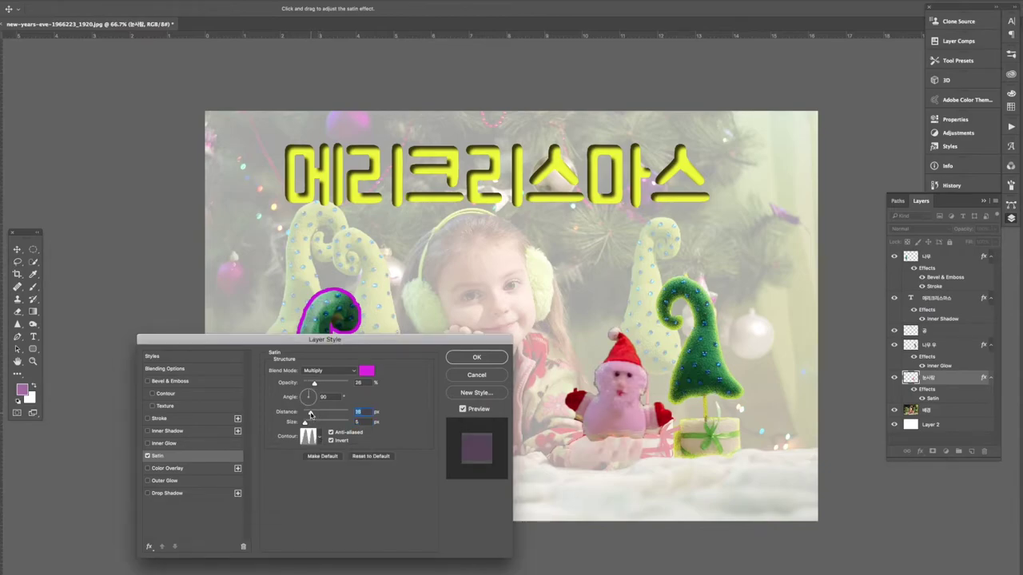
mouse_move(311, 413)
left_mouse_down()
mouse_move(337, 412)
mouse_move(324, 412)
left_mouse_up()
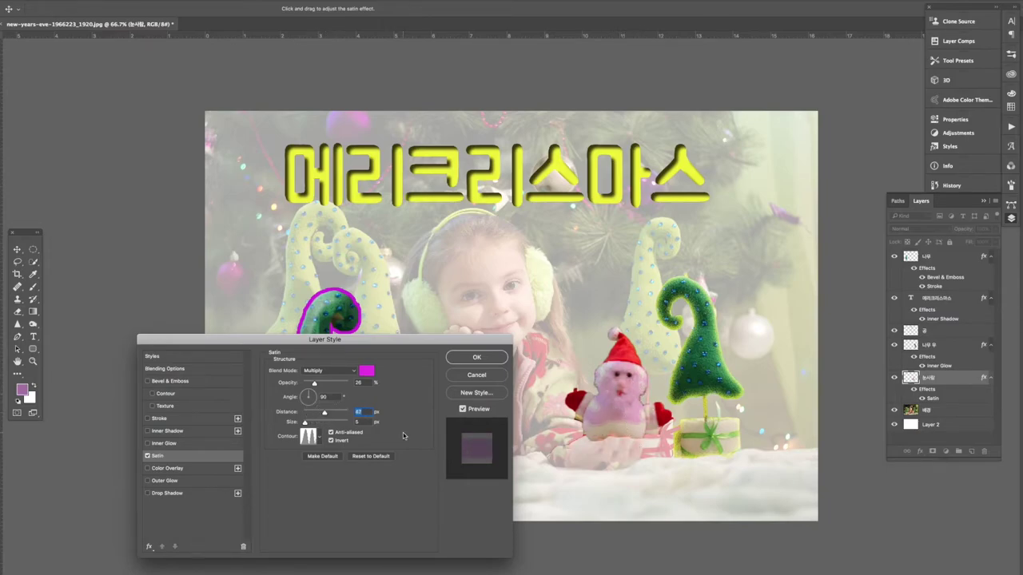
left_click_drag(325, 413, 310, 414)
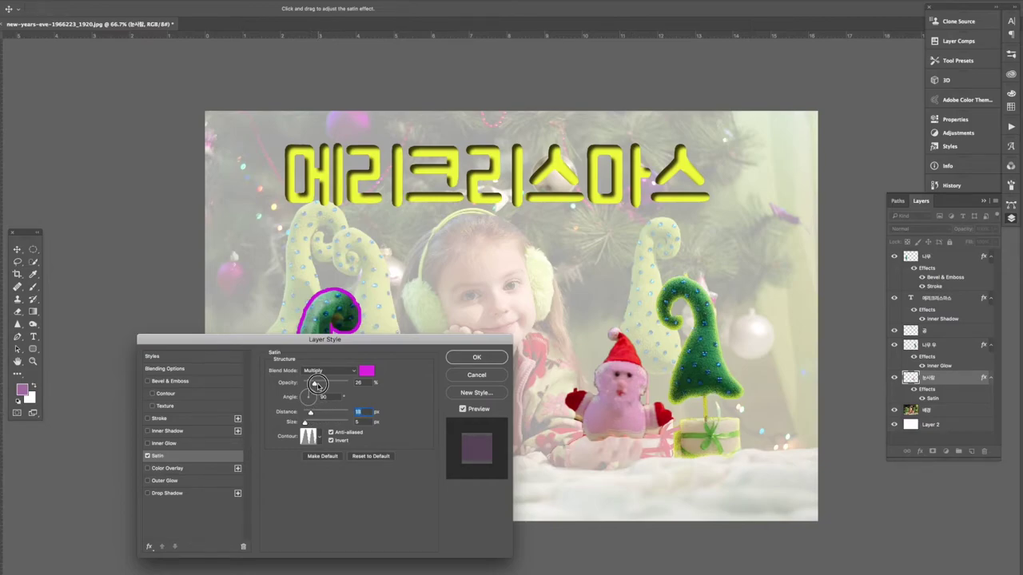
key("Return")
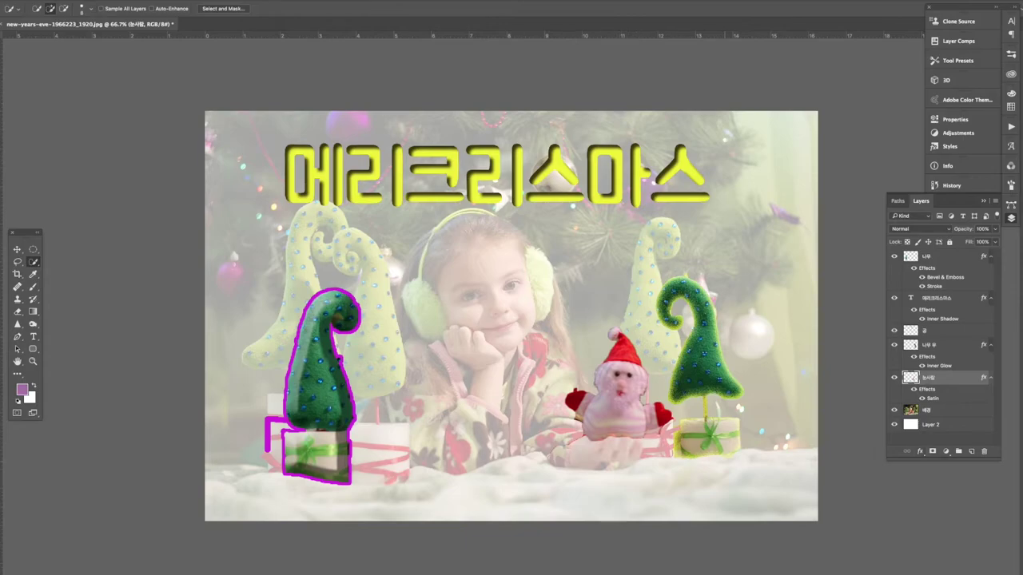
- Add a Color Overlay to the Merry Christmas text, try purple and magenta shades, and leave the overlay green
left_click(920, 451)
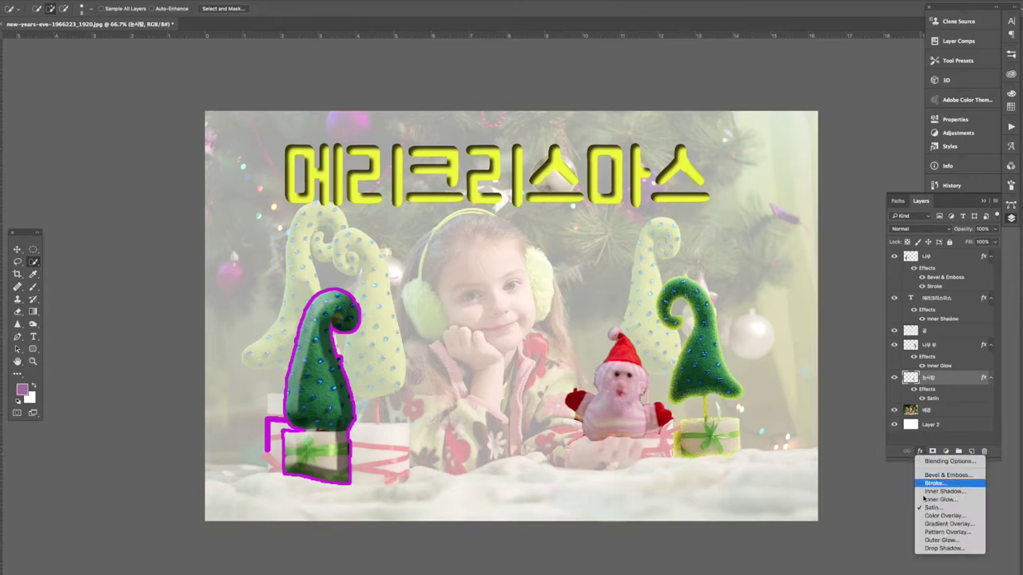
left_click(936, 516)
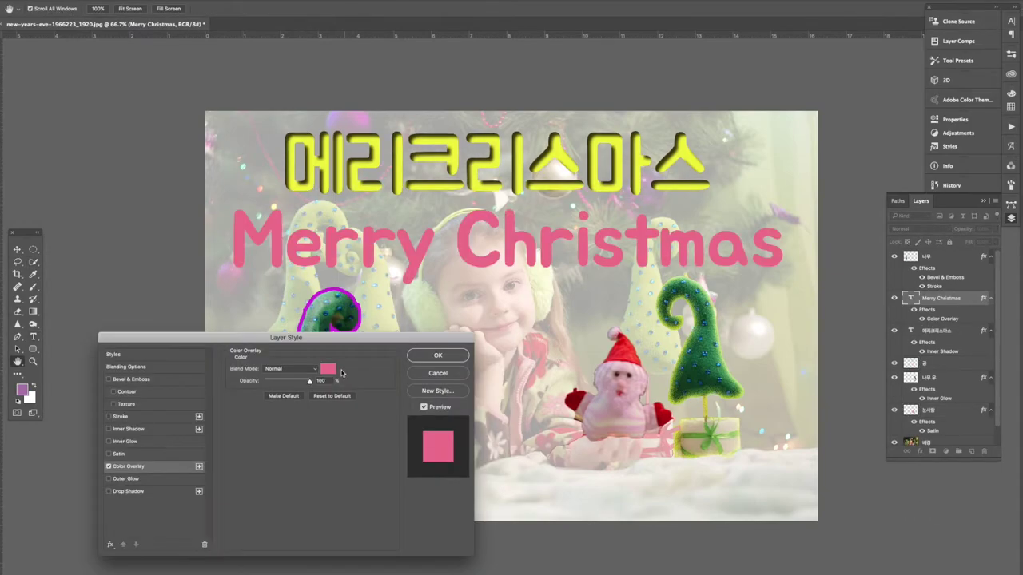
left_click(315, 369)
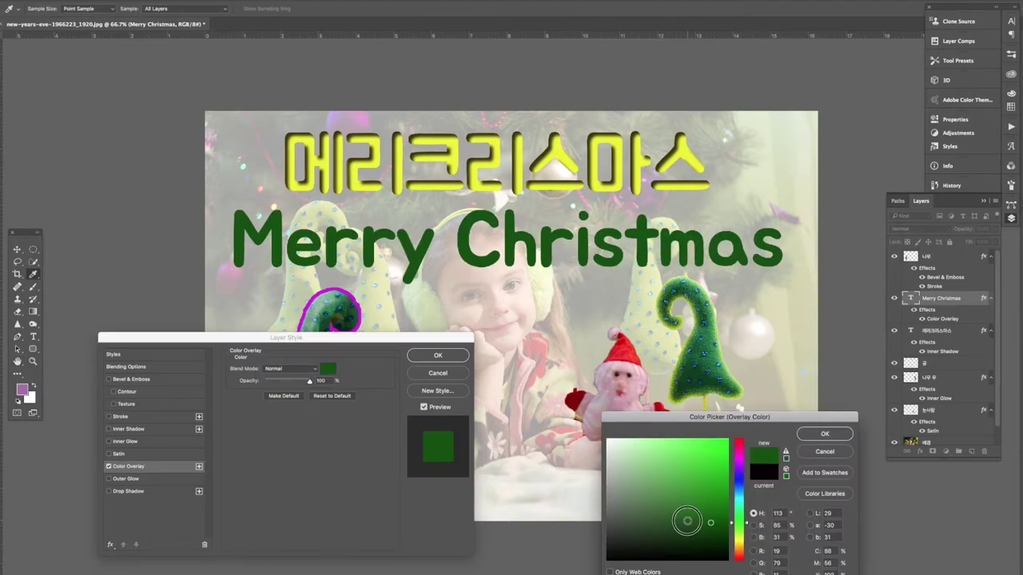
left_click(696, 503)
left_click(741, 465)
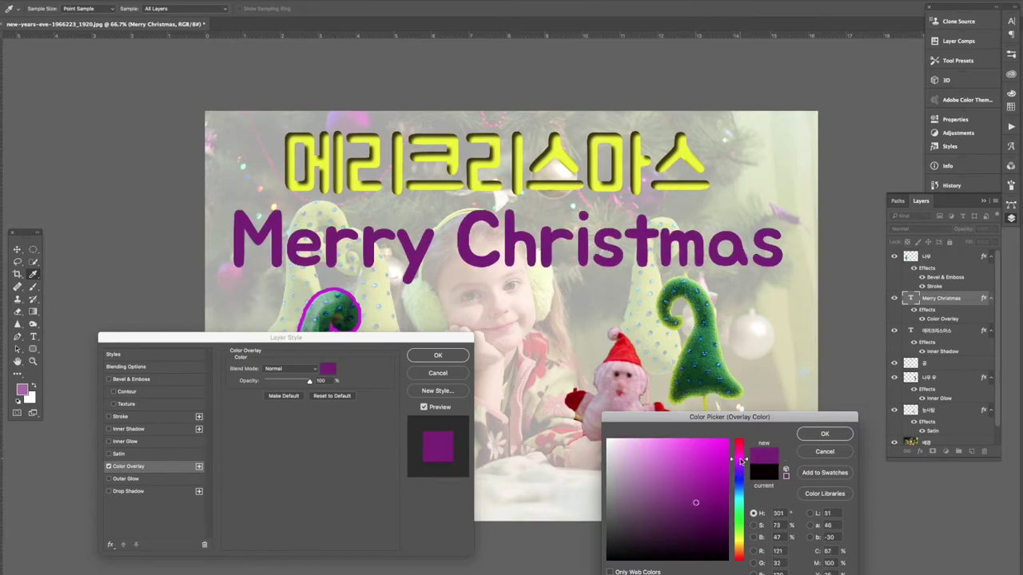
left_click(718, 463)
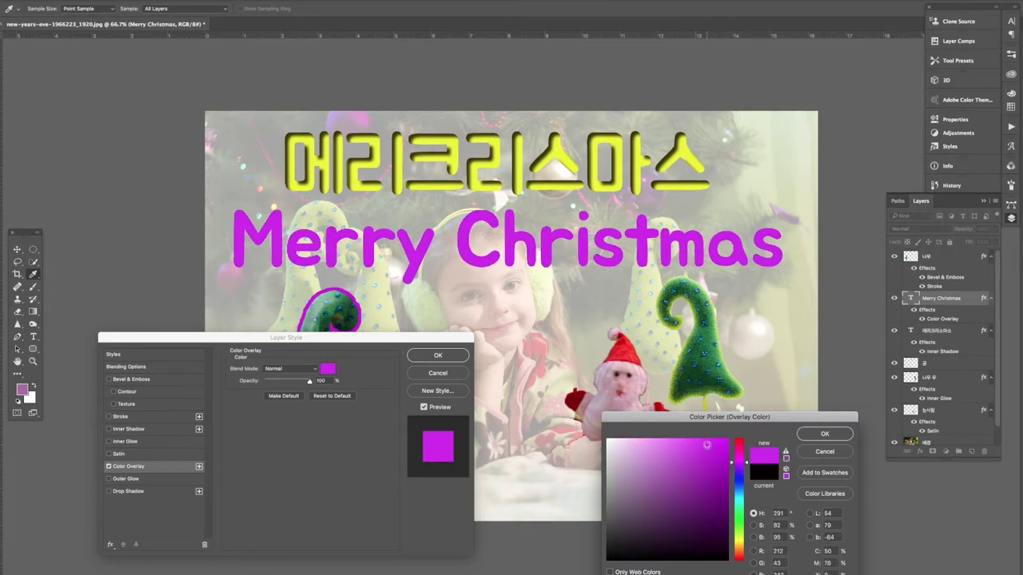
left_click(825, 452)
left_click(438, 373)
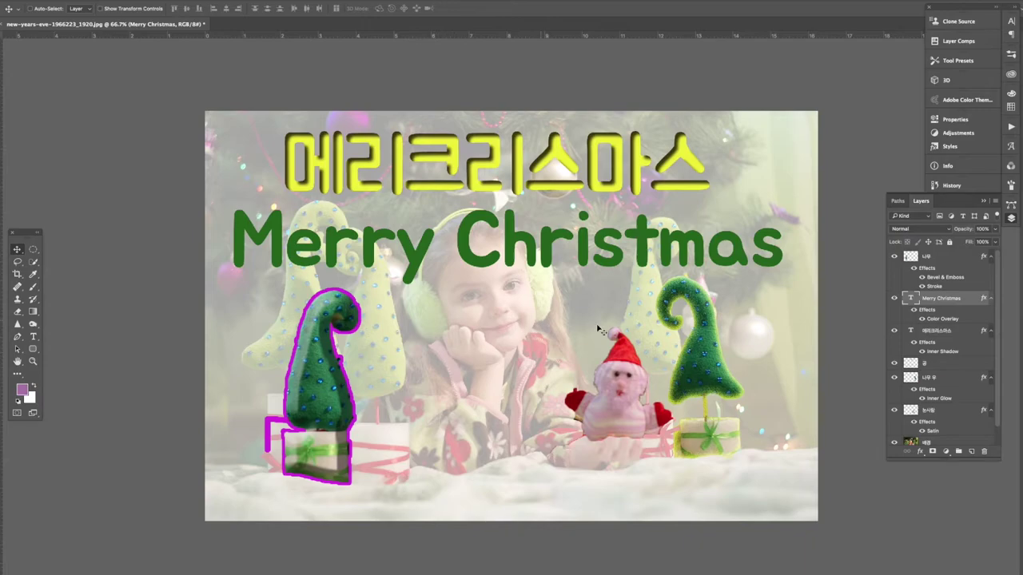
- Add a Gradient Overlay to the Merry Christmas text and give its gradient magenta and blue end stops
left_click(917, 452)
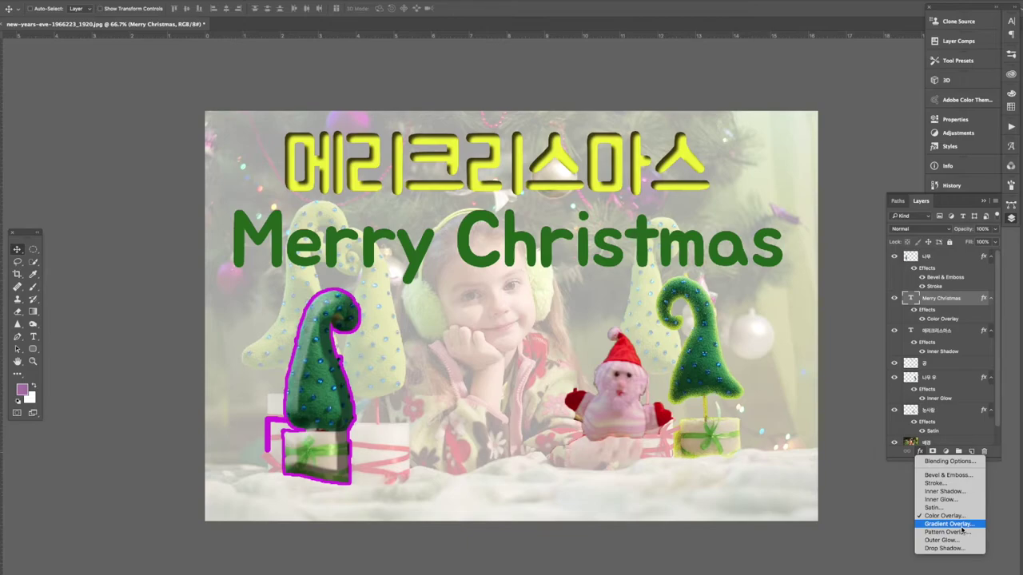
left_click(951, 524)
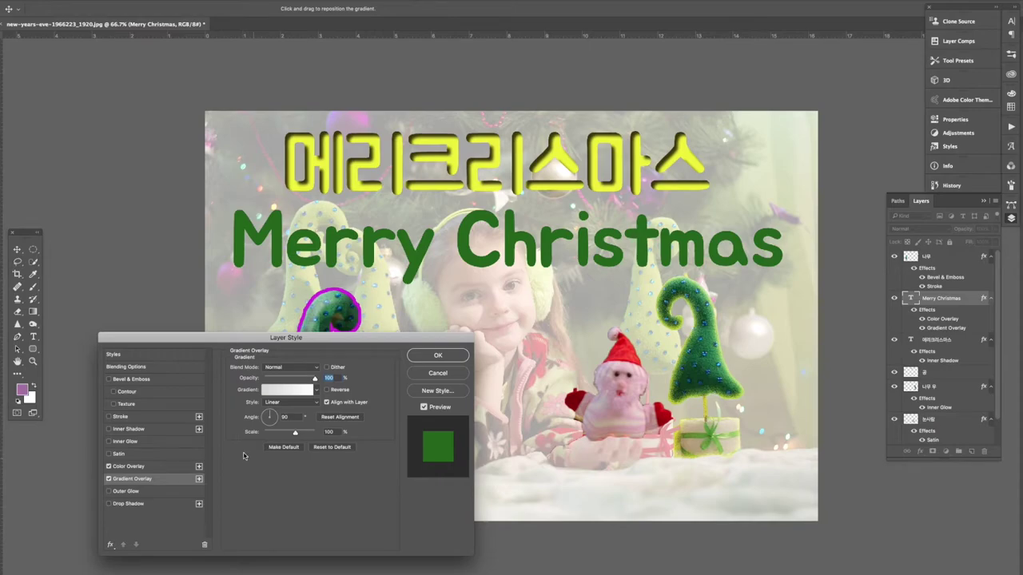
left_click(284, 391)
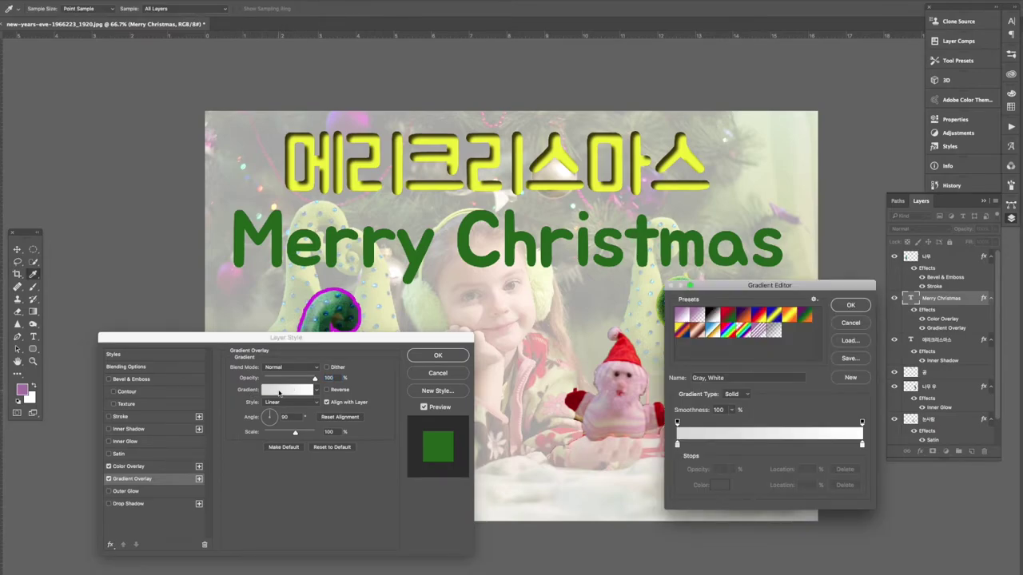
double_click(677, 445)
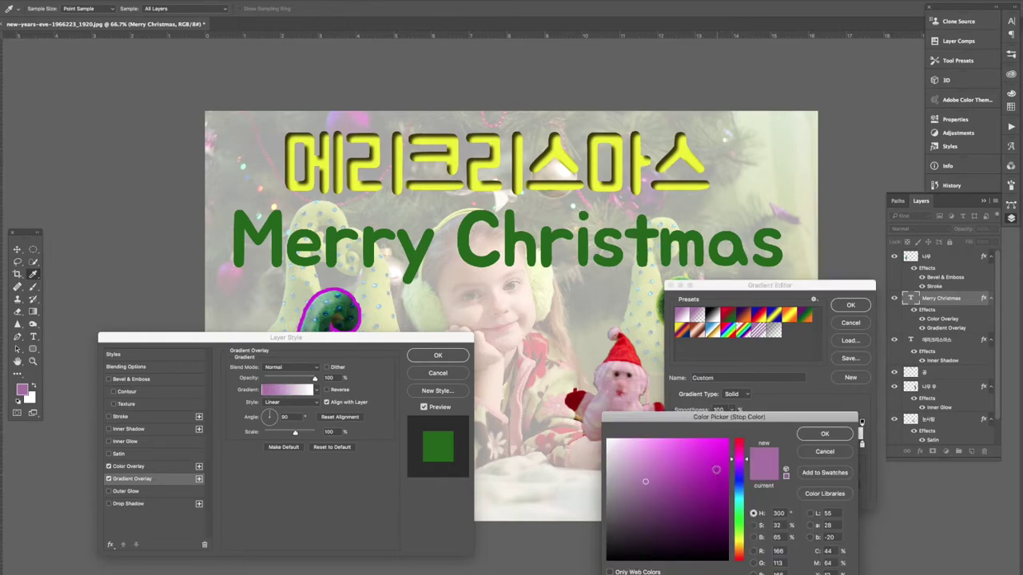
left_click(719, 456)
key("Return")
- Add a pale blue stop near the gradient's middle and a light orange stop at location 76%
double_click(741, 447)
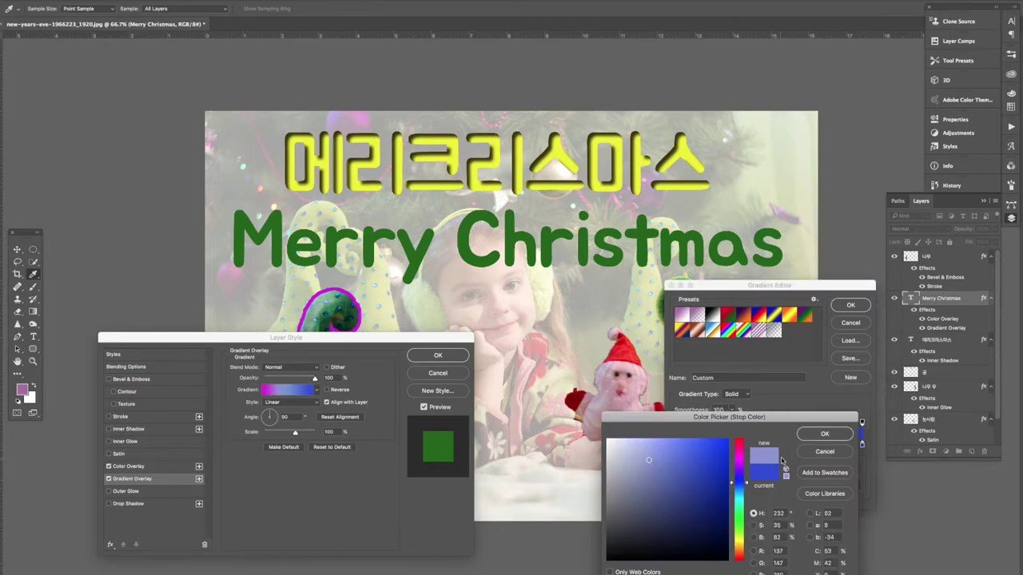
left_click(829, 436)
double_click(831, 445)
left_click(735, 515)
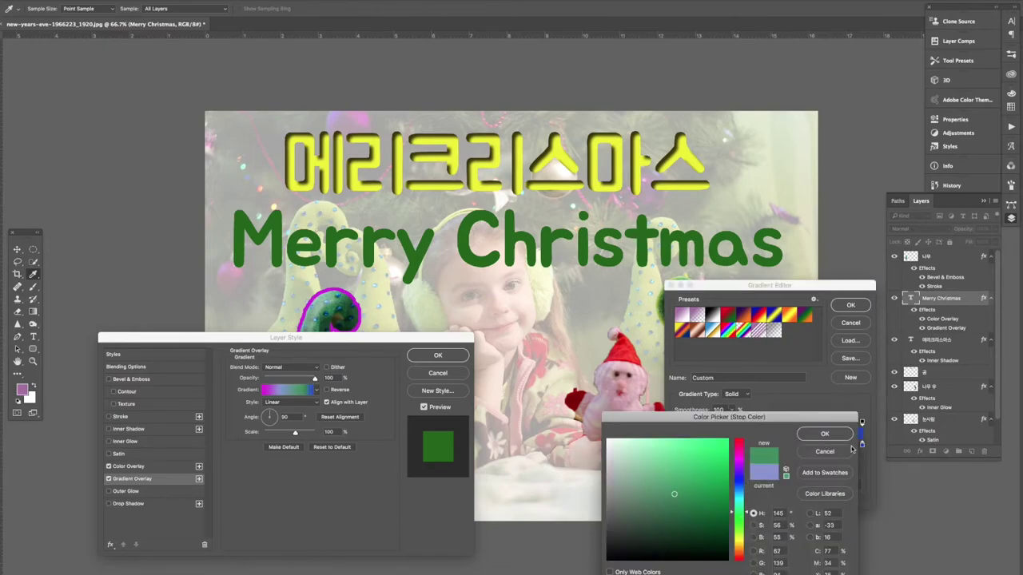
left_click(825, 434)
left_click_drag(831, 445, 817, 445)
double_click(817, 445)
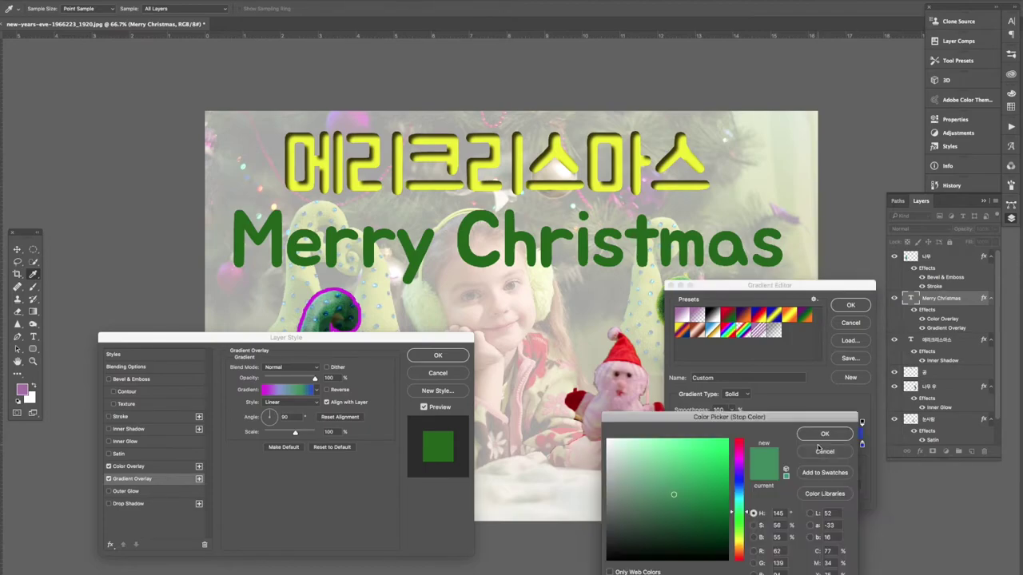
left_click(735, 551)
left_click(667, 445)
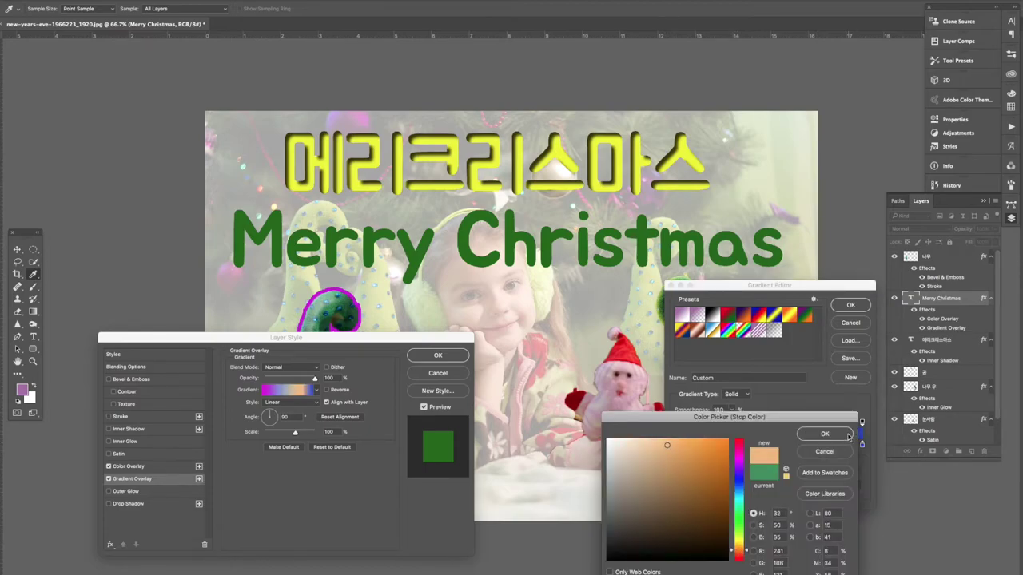
left_click(824, 434)
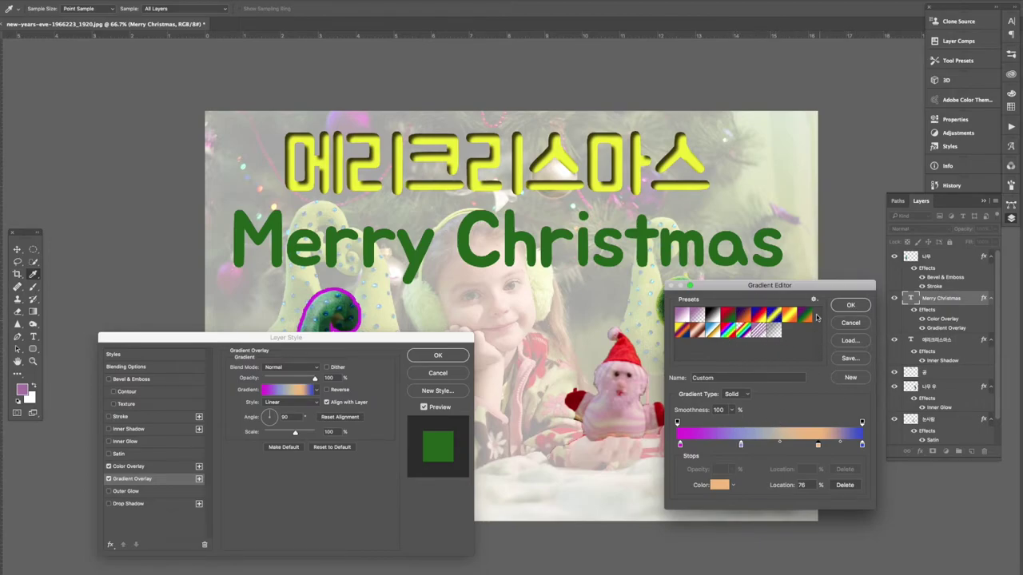
- Replace the gradient with the Orange, Yellow, Orange preset, apply it and hide the text's Color Overlay effect
left_click(791, 317)
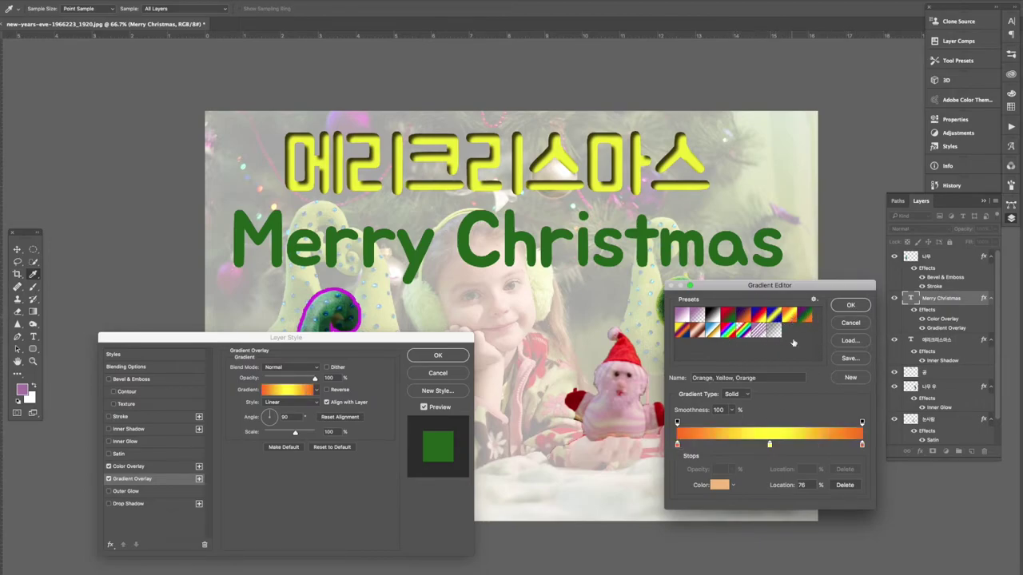
left_click(850, 306)
left_click(442, 357)
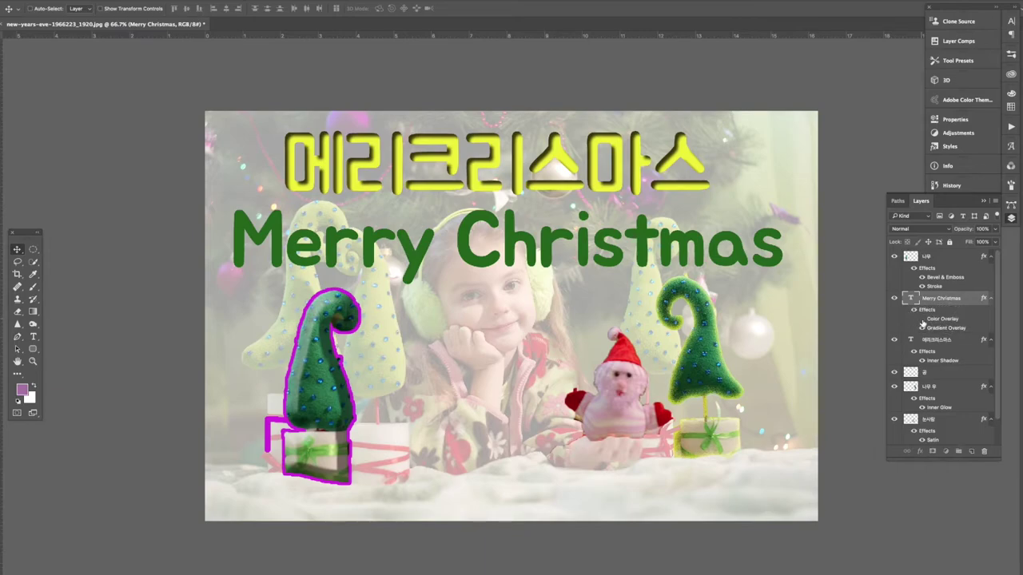
left_click(922, 318)
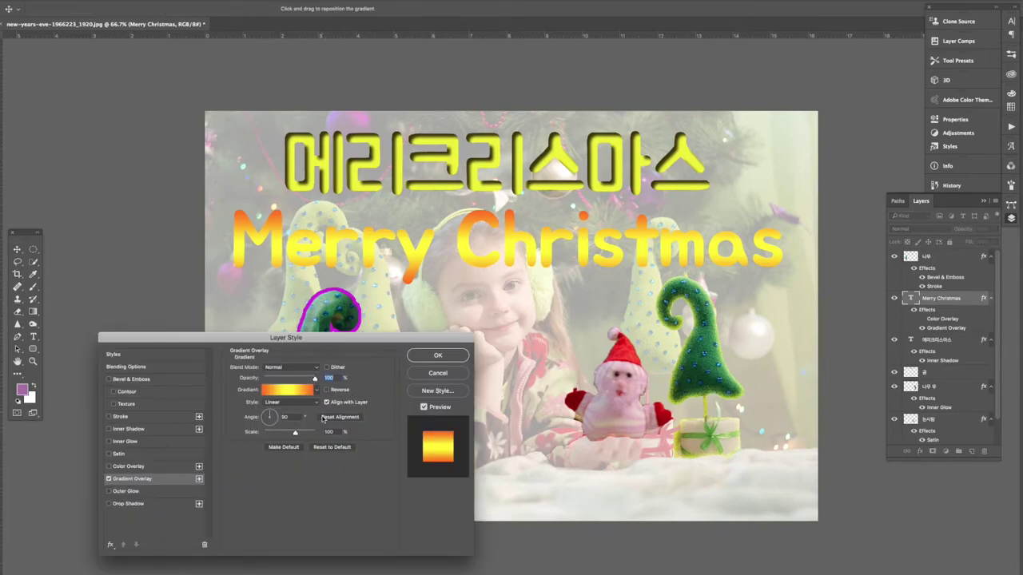
- Set the text gradient's angle to 45° and its scale to 150%, and apply the Gradient Overlay
double_click(282, 417)
type("45")
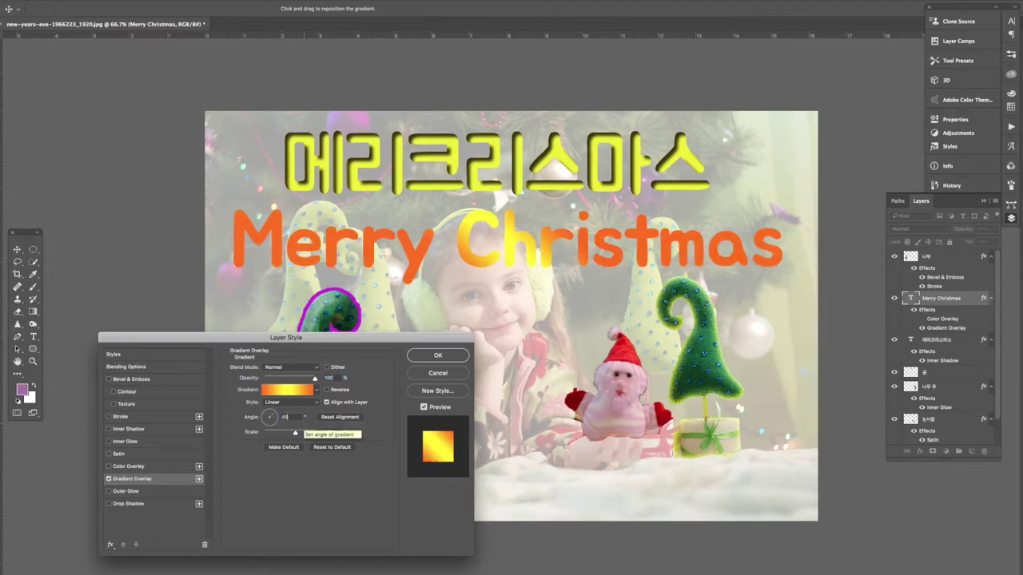
left_click_drag(295, 431, 314, 431)
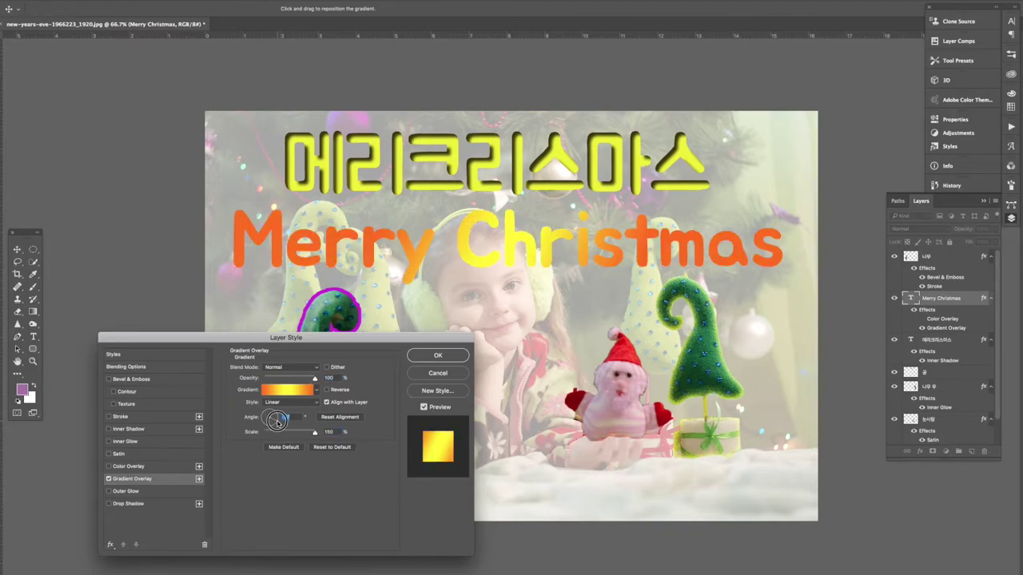
left_click(437, 355)
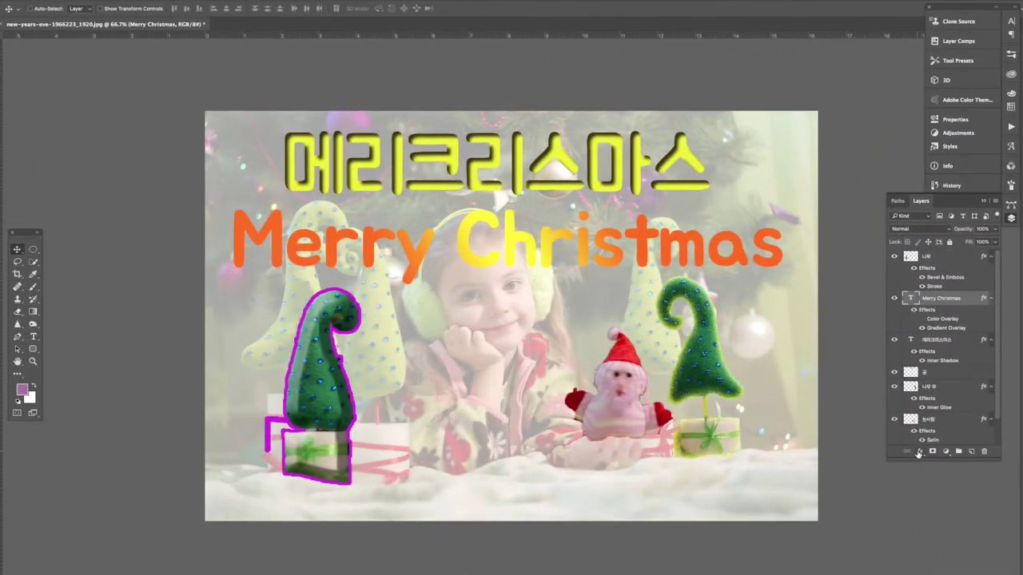
- Select the 나무 tree layer with the magenta stroke and add a Pattern Overlay, keeping the tree in view beside the dialog
left_click(919, 451)
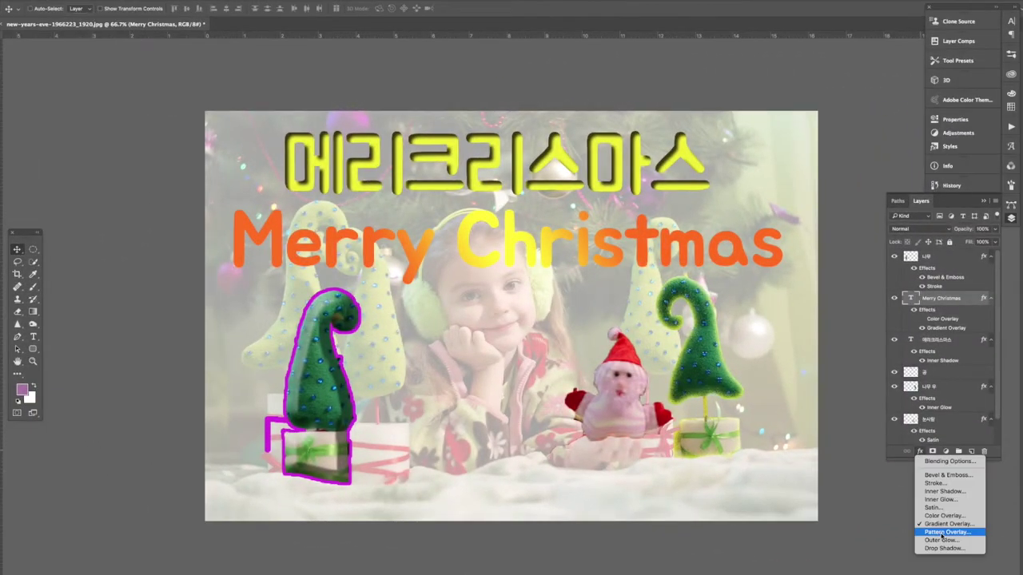
key("Escape")
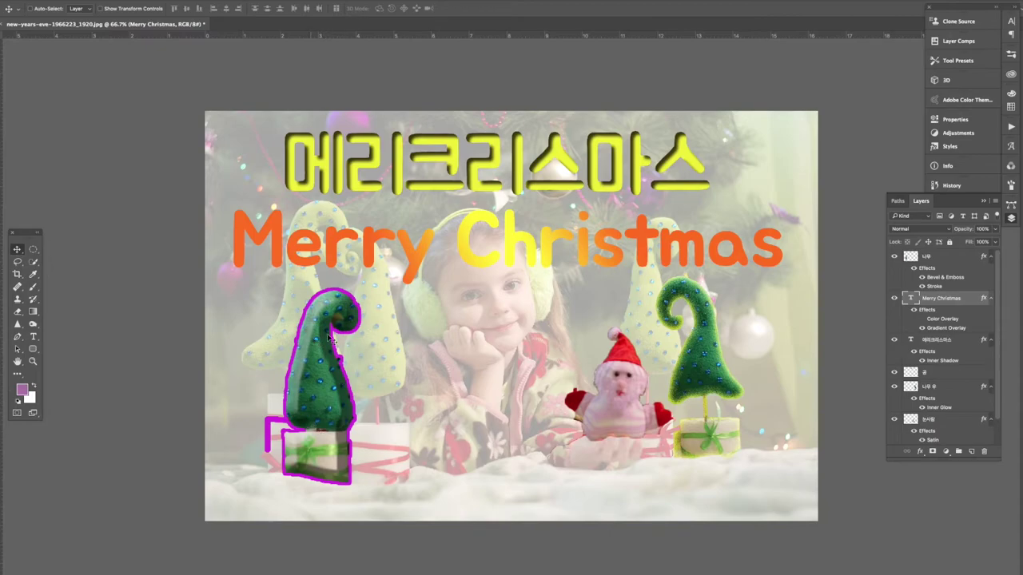
left_click(312, 379, "ctrl")
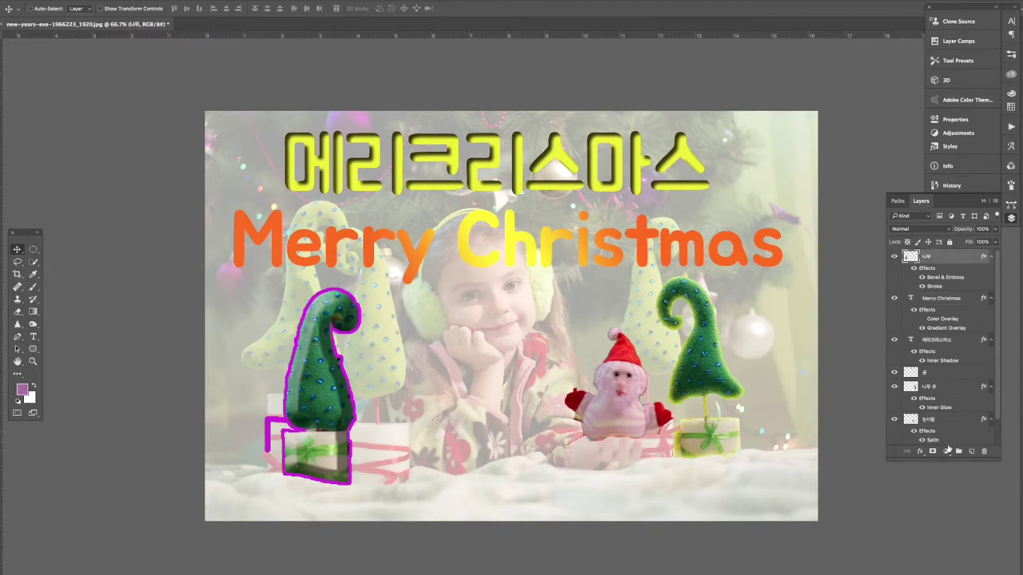
left_click(919, 451)
left_click(938, 533)
left_click_drag(367, 337, 786, 383)
- Try several Pattern Overlay presets on the left tree, including diagonal stripes, yellow, black dots, pale texture, pink flowers and green grass
left_click(702, 451)
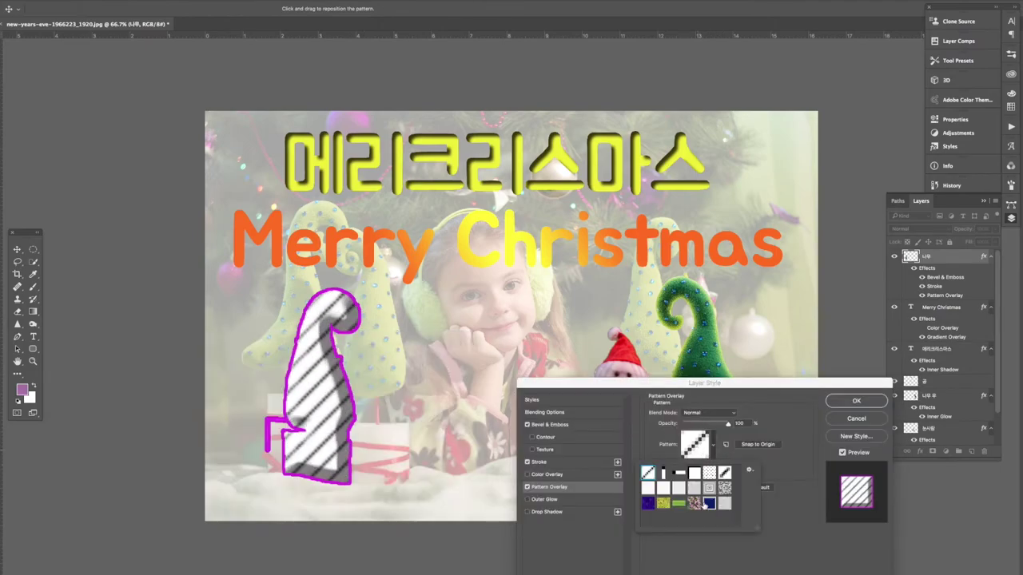
left_click(648, 487)
left_click(664, 503)
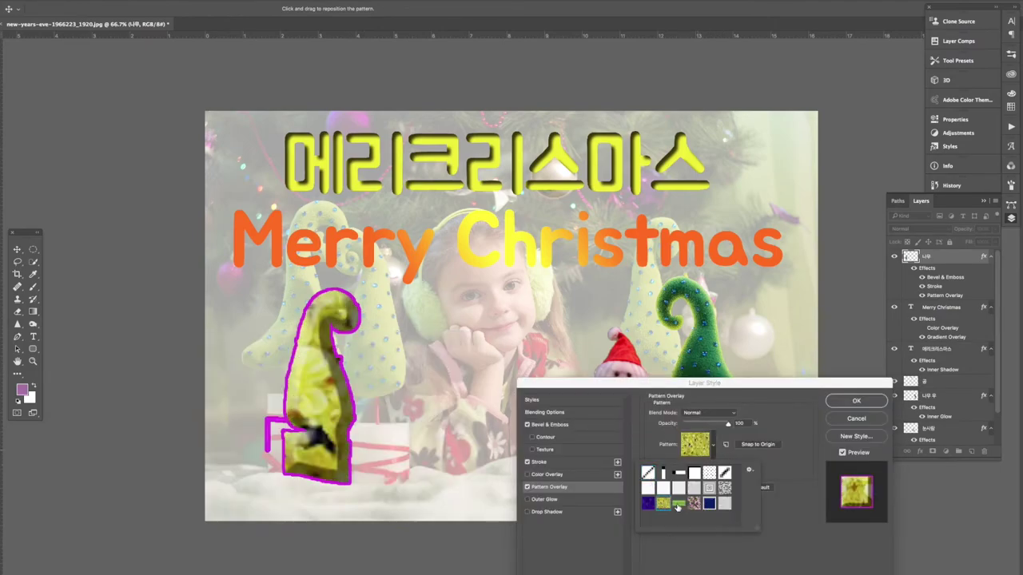
left_click(679, 504)
left_click(692, 503)
left_click(708, 503)
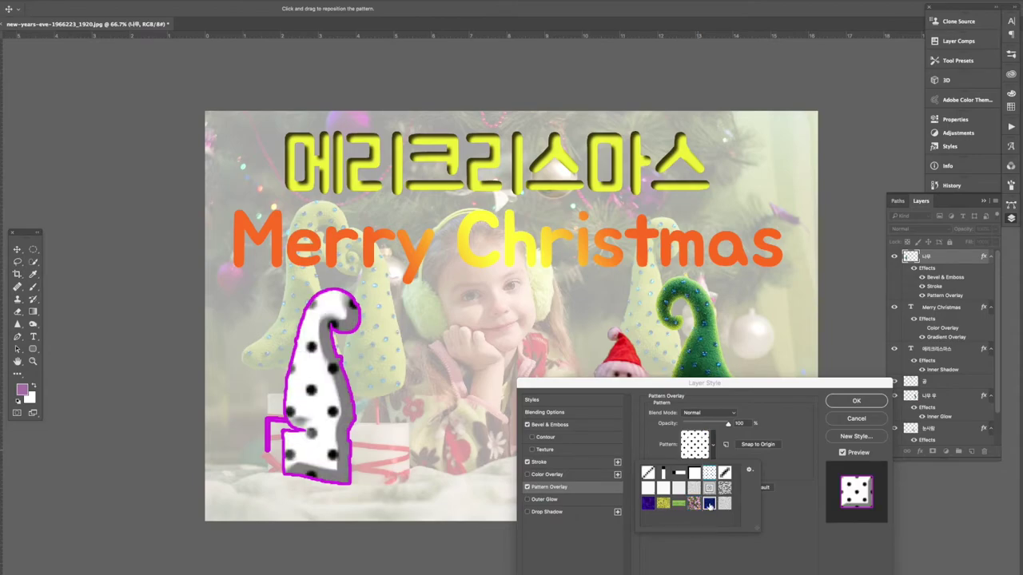
left_click(649, 478)
left_click(678, 489)
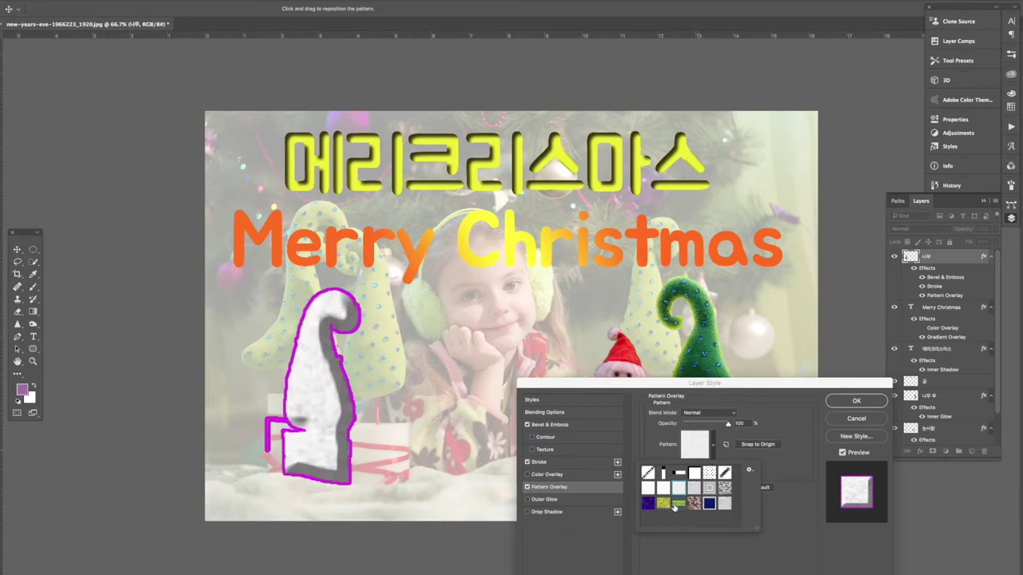
left_click(693, 503)
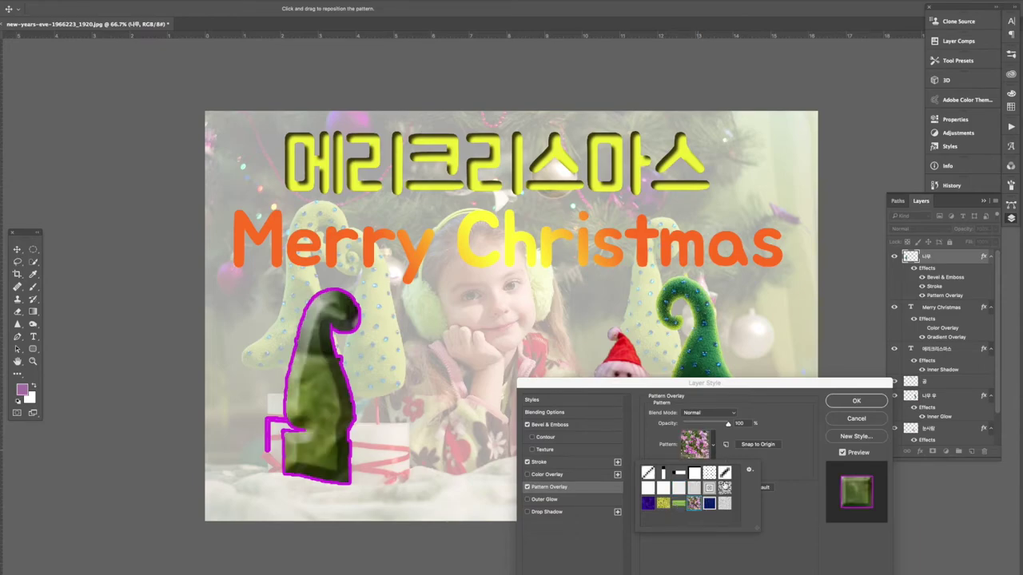
left_click(664, 503)
left_click(678, 504)
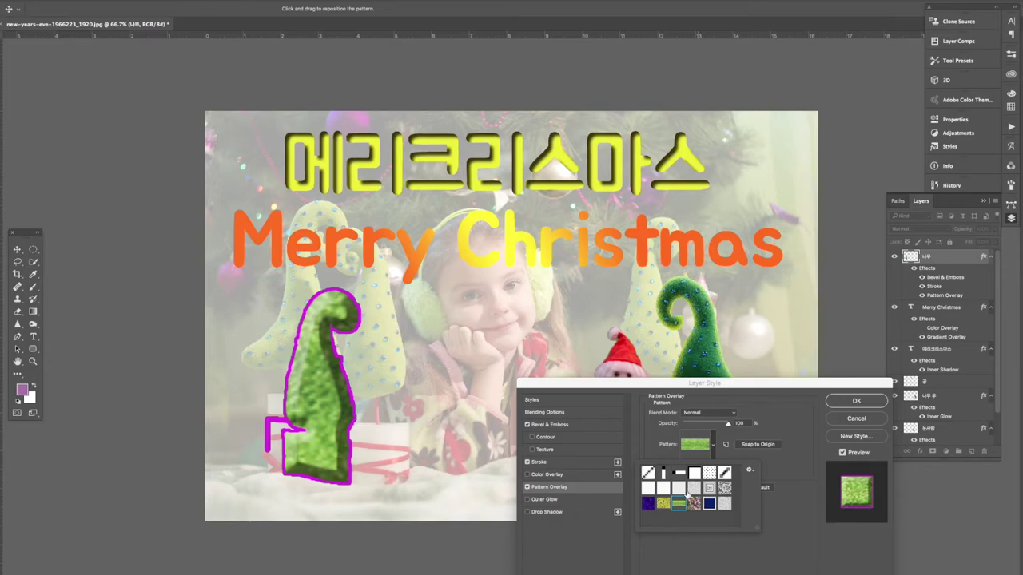
- Fill the left tree with the black-and-white wrinkled pattern, set its opacity to 57%, reduce its scale and apply the Pattern Overlay
left_click(709, 488)
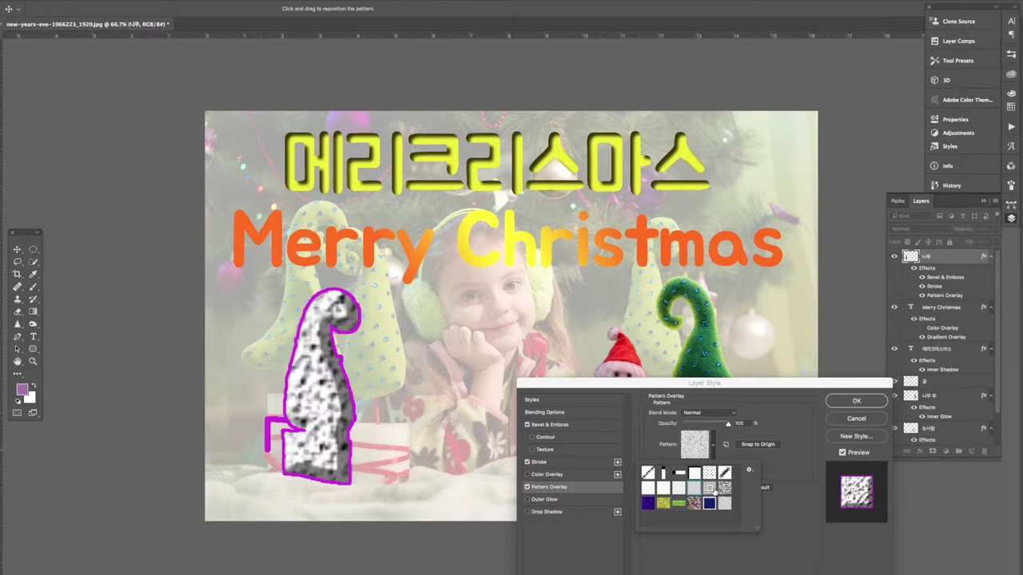
left_click(724, 503)
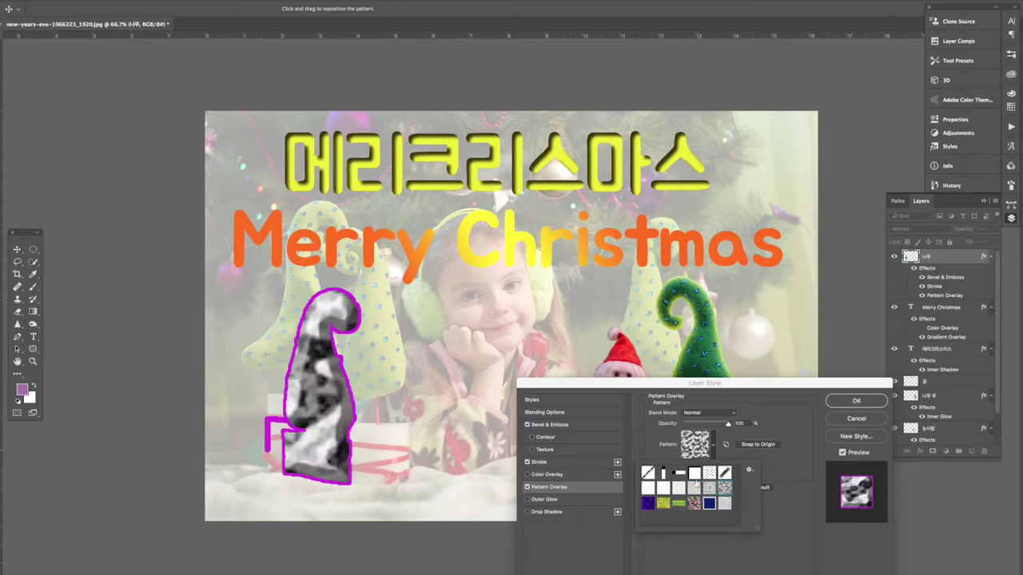
mouse_move(710, 428)
left_mouse_down()
mouse_move(682, 426)
mouse_move(737, 429)
mouse_move(685, 425)
mouse_move(718, 427)
mouse_move(708, 425)
left_mouse_up()
mouse_move(724, 465)
left_mouse_down()
mouse_move(682, 465)
mouse_move(726, 467)
mouse_move(705, 466)
left_mouse_up()
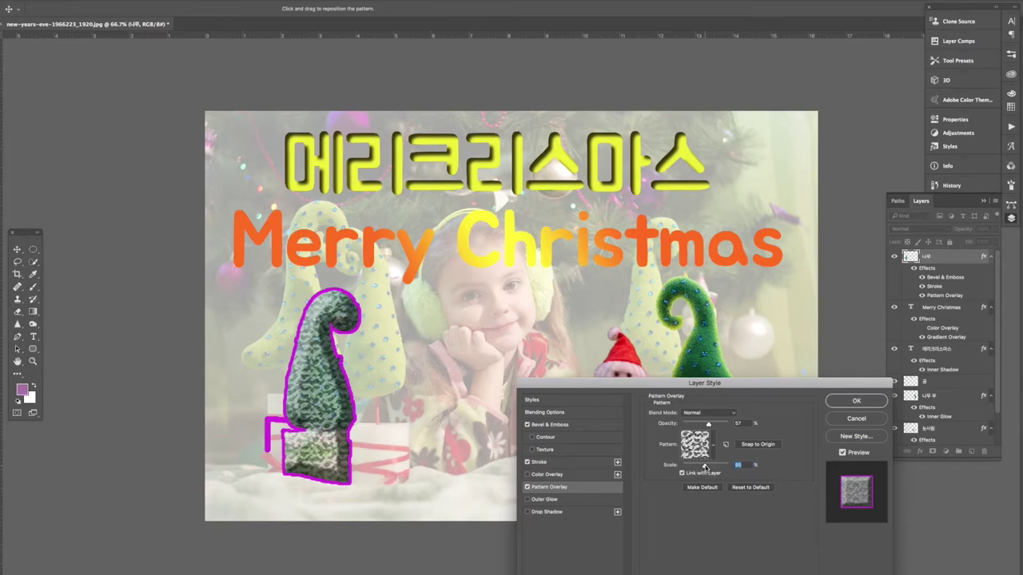
left_click(847, 401)
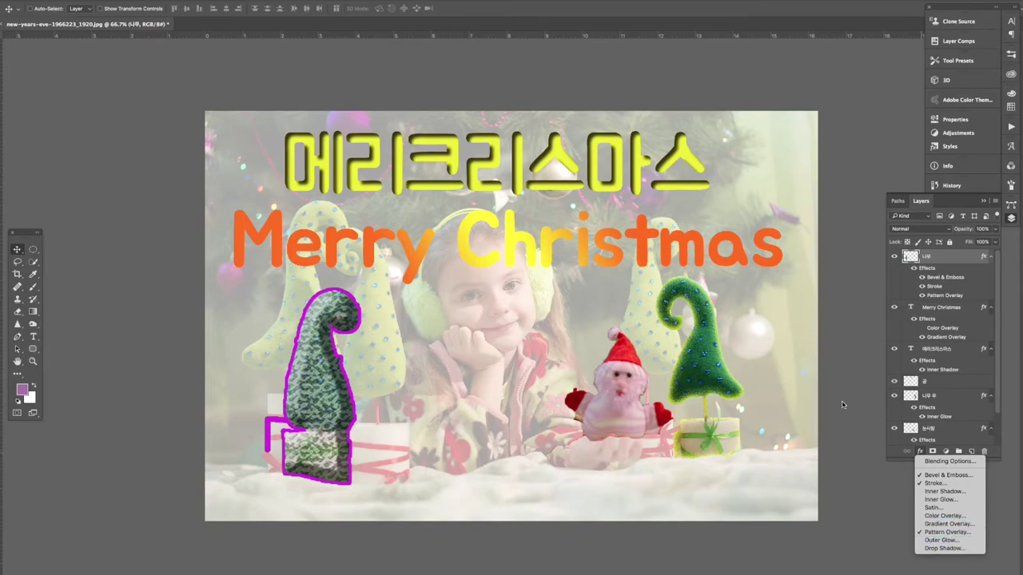
left_click(547, 409)
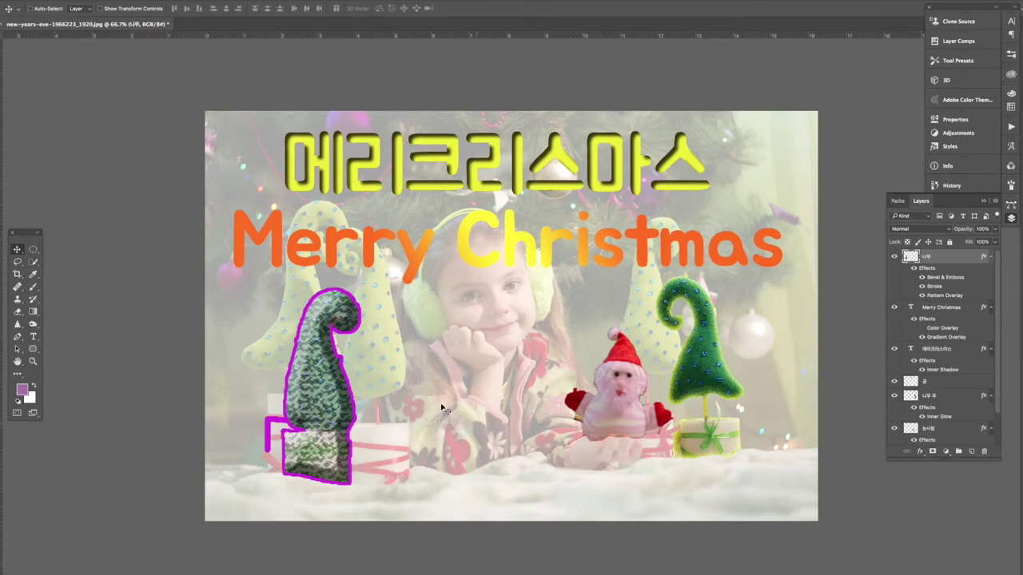
- Quick-select the girl with her arms and jacket on the 배경 layer and copy the selection to a new layer
scroll(955, 405, "down", 2)
left_click(943, 424)
left_click(33, 261)
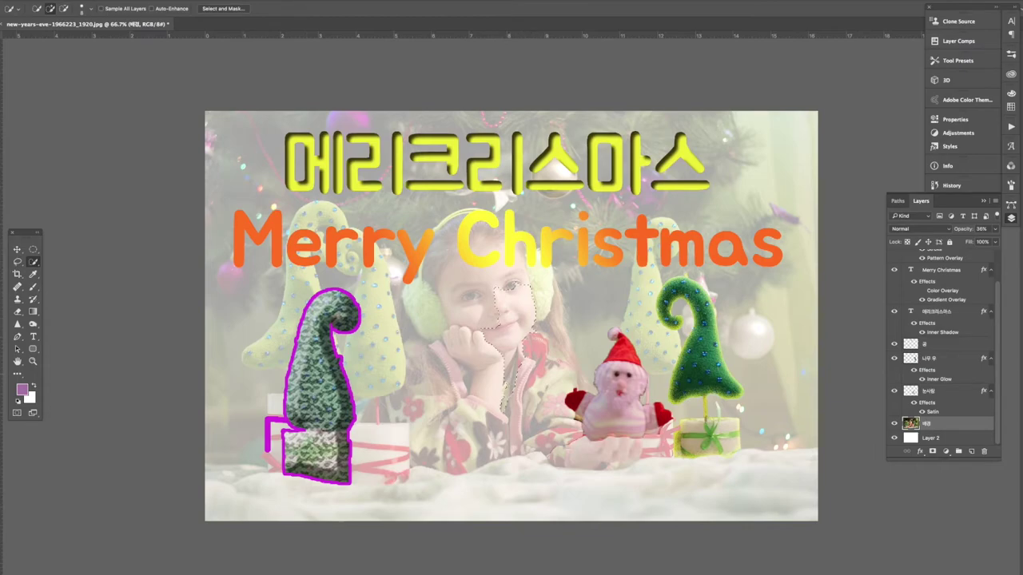
left_click_drag(570, 393, 432, 235)
left_click_drag(387, 392, 546, 427)
key("ctrl+j")
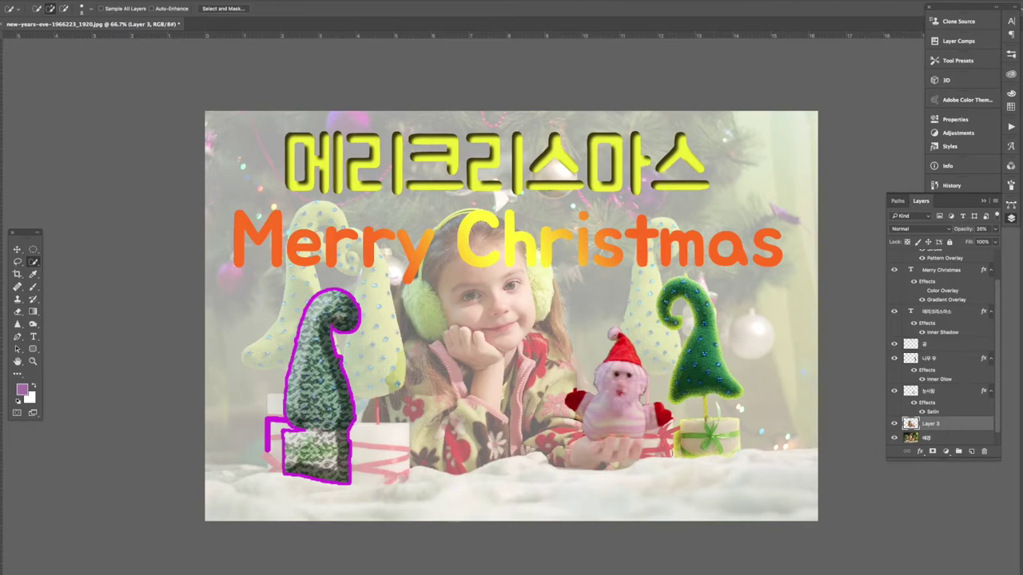
- Set the girl cut-out layer's opacity to 100% and add an Outer Glow effect to it
left_click(984, 231)
type("100")
key("Return")
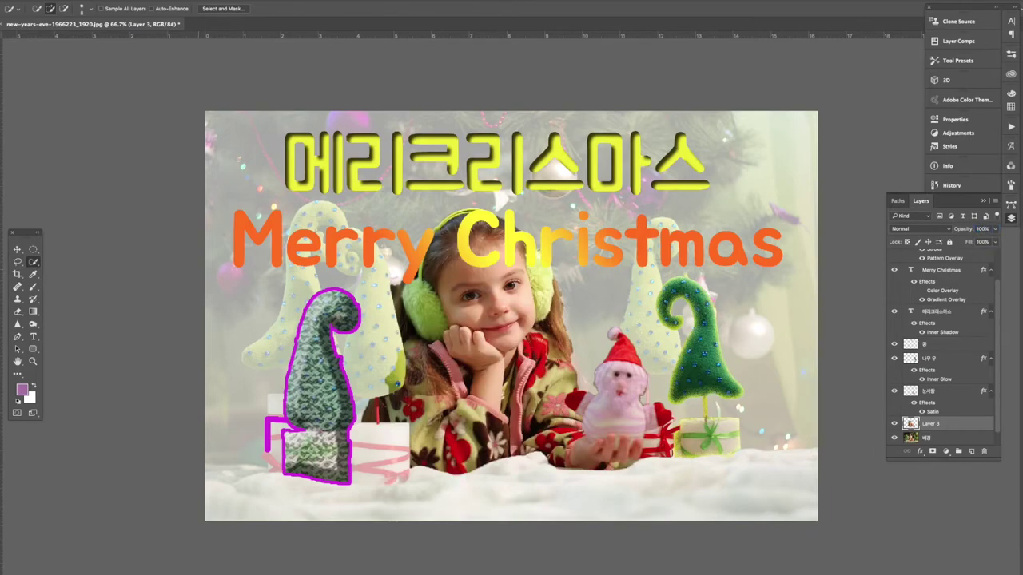
left_click(17, 250)
left_click(920, 451)
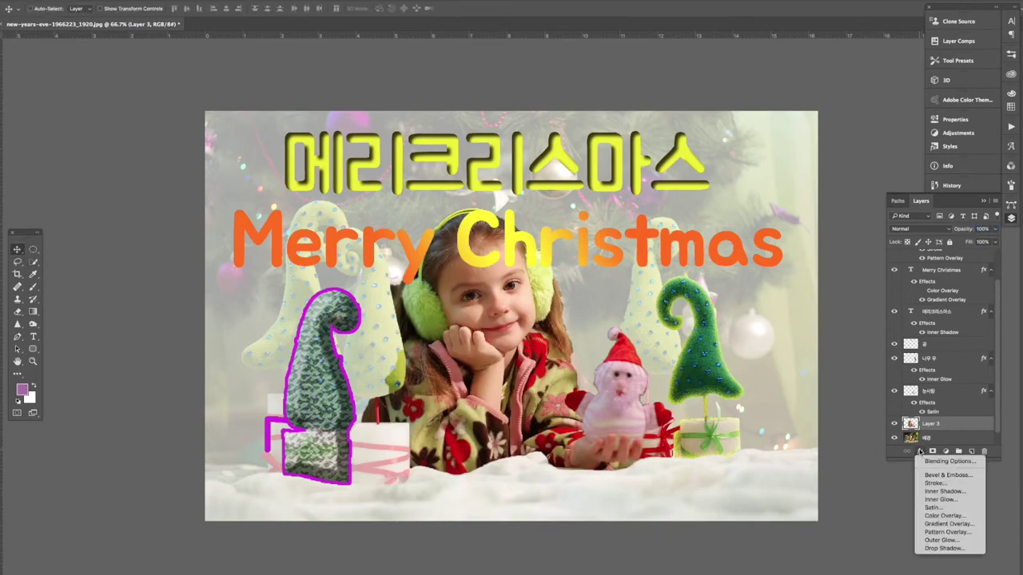
left_click(940, 541)
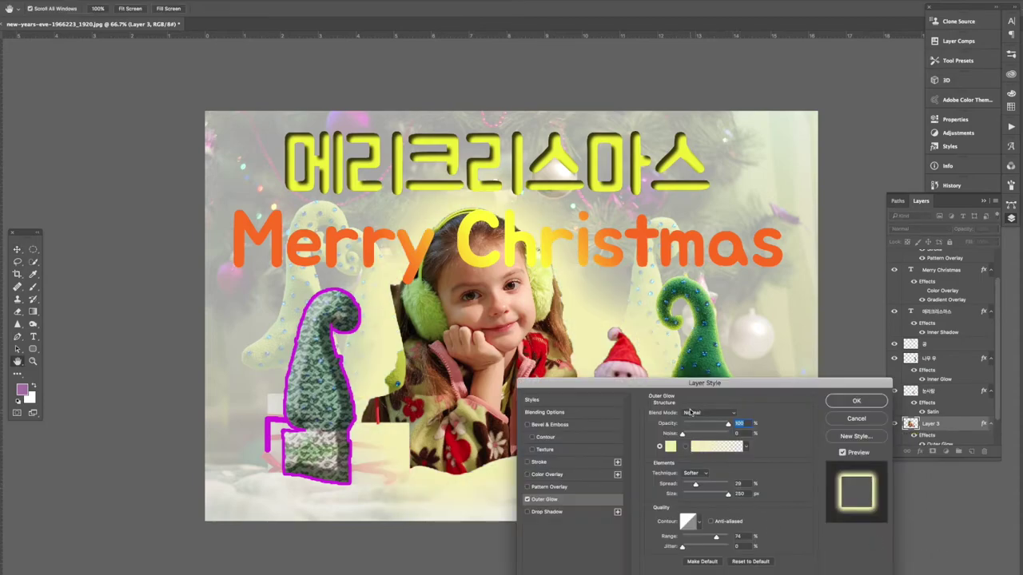
- Give the girl's Outer Glow a near-white color, 91% opacity, 39% spread and 128 px size, and apply it
left_click_drag(692, 384, 884, 384)
left_click_drag(919, 423, 894, 429)
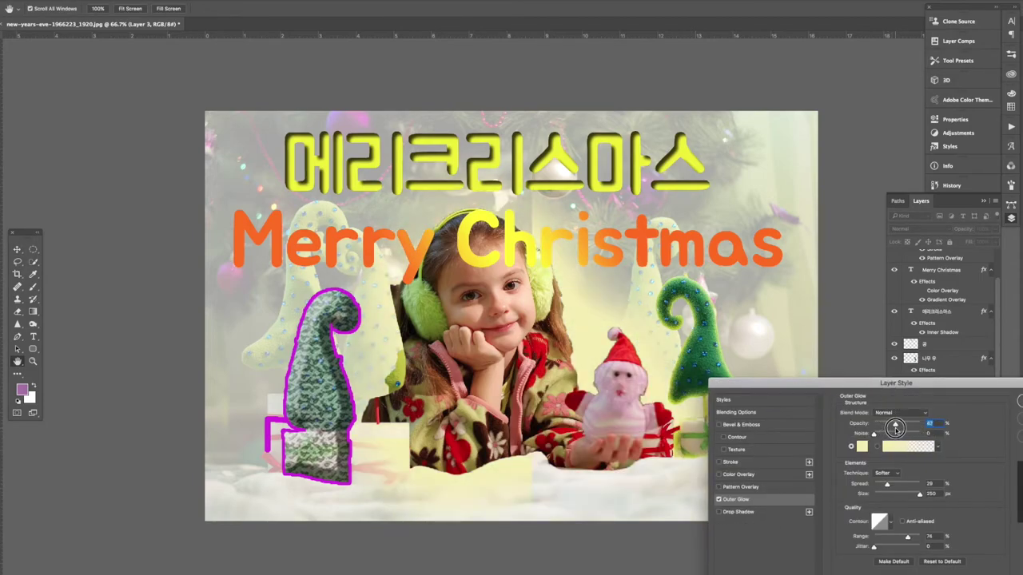
left_click(862, 446)
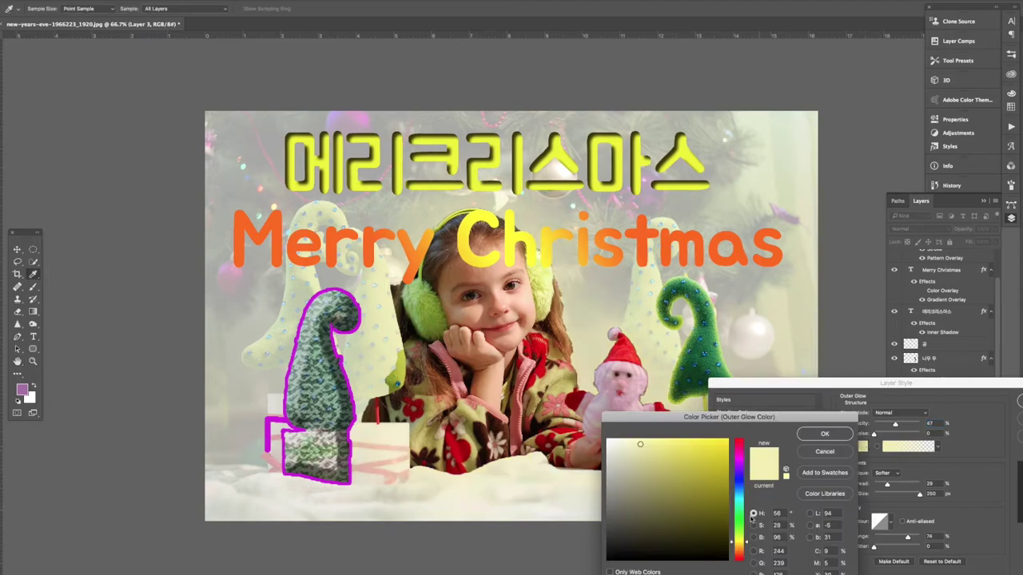
left_click(610, 443)
left_click(816, 437)
left_click_drag(917, 493, 900, 495)
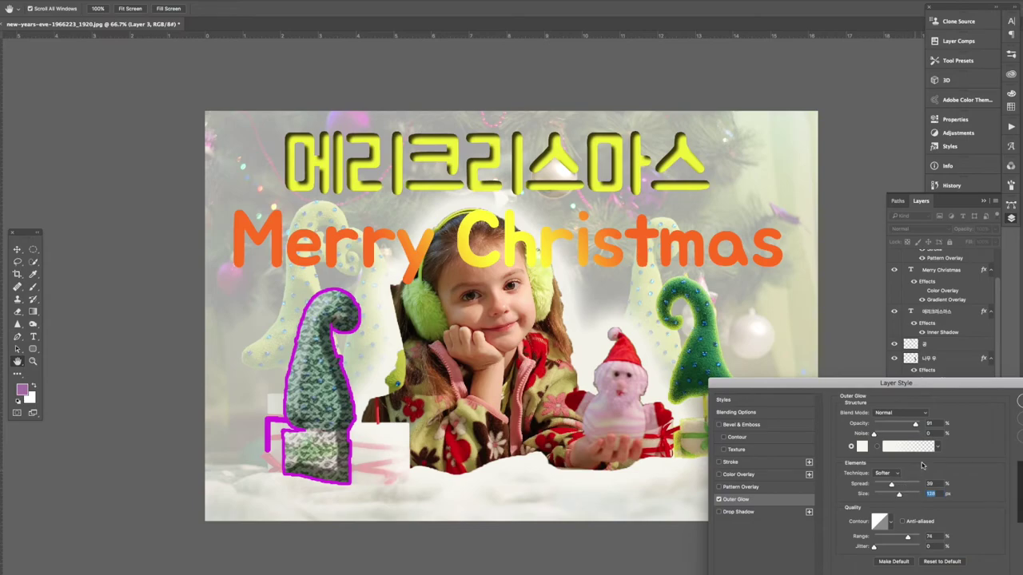
key("Return")
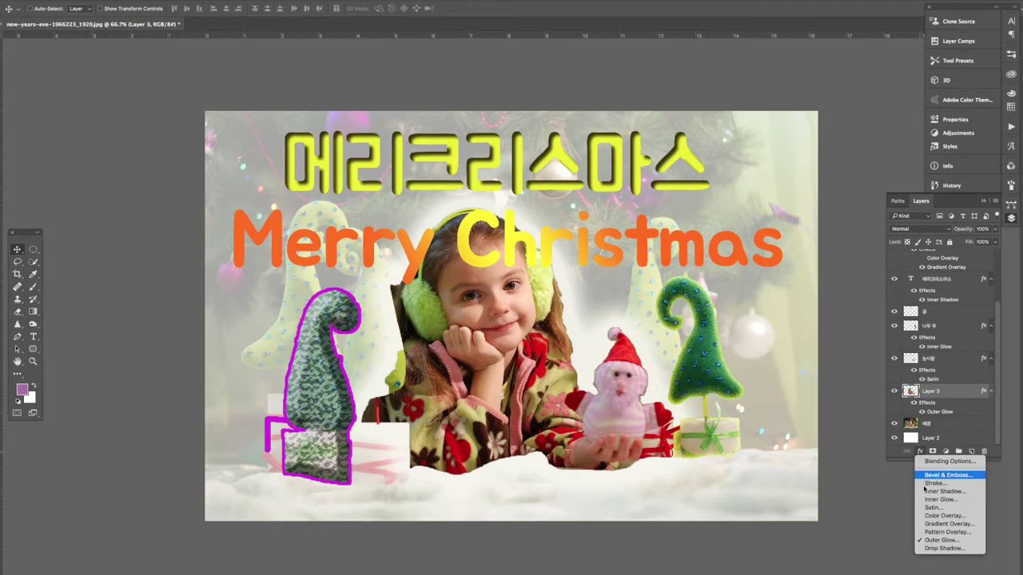
- Practice switching between the 메리크리스마스 text, right tree and left tree layers while Auto-Select is off
left_click(943, 549)
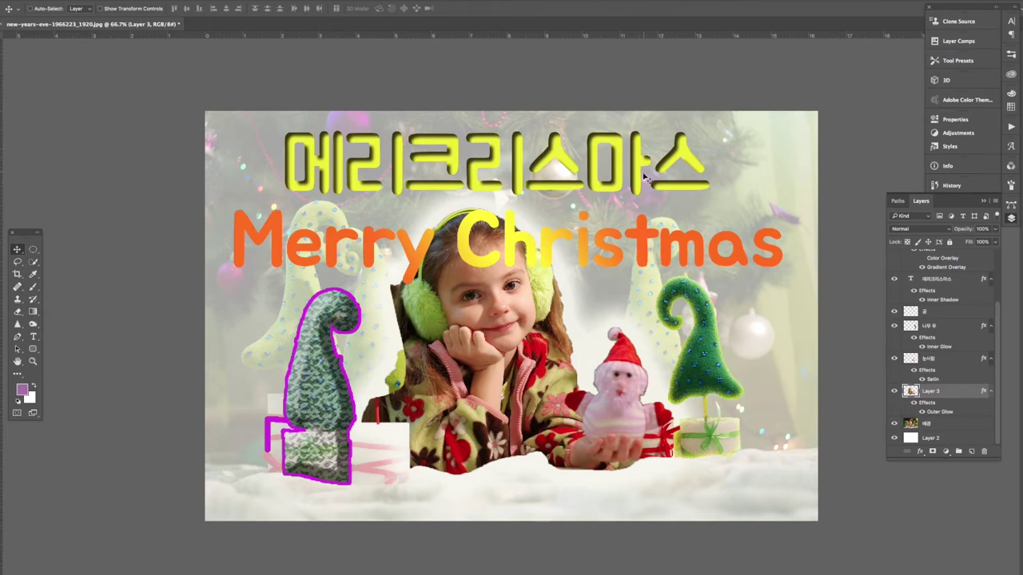
left_click(636, 202)
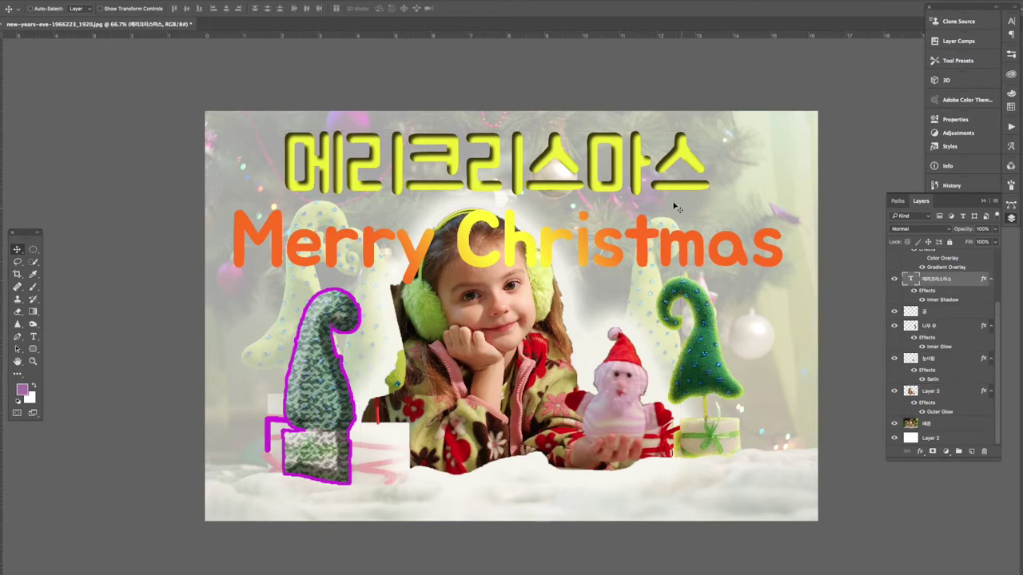
mouse_move(619, 149)
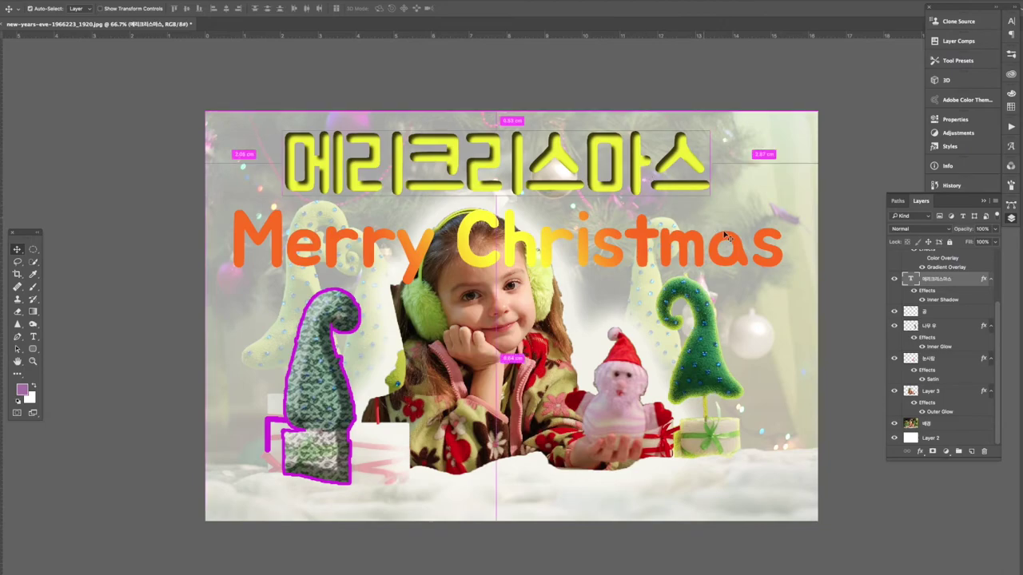
left_click(615, 140)
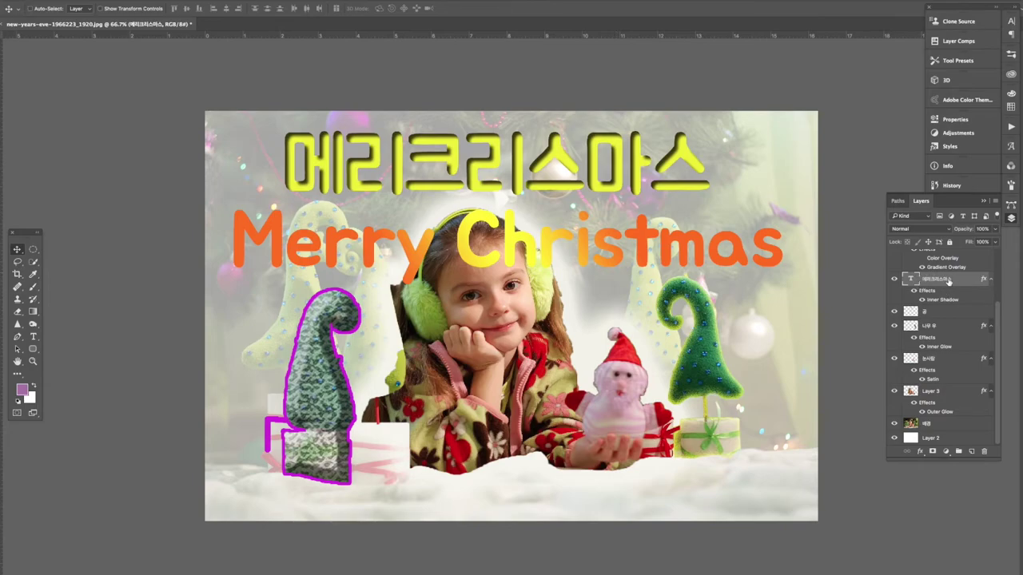
left_click(933, 326)
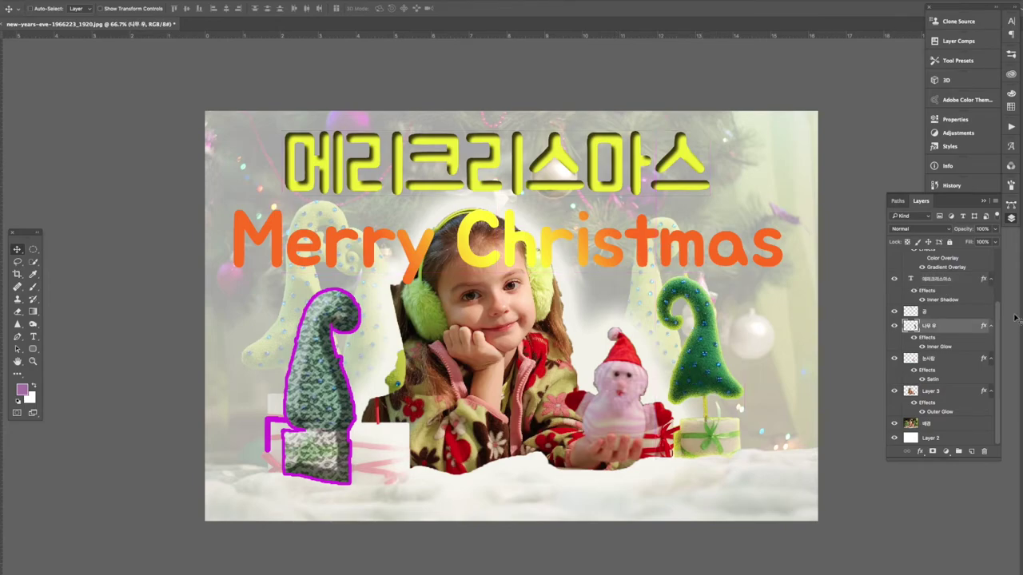
key("ctrl+shift+bracketright")
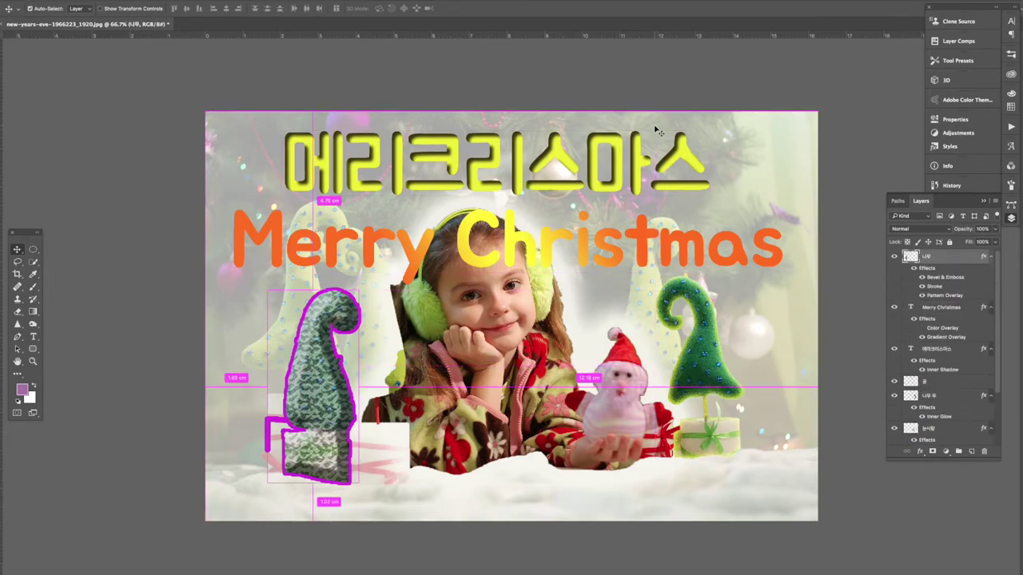
left_click(616, 144)
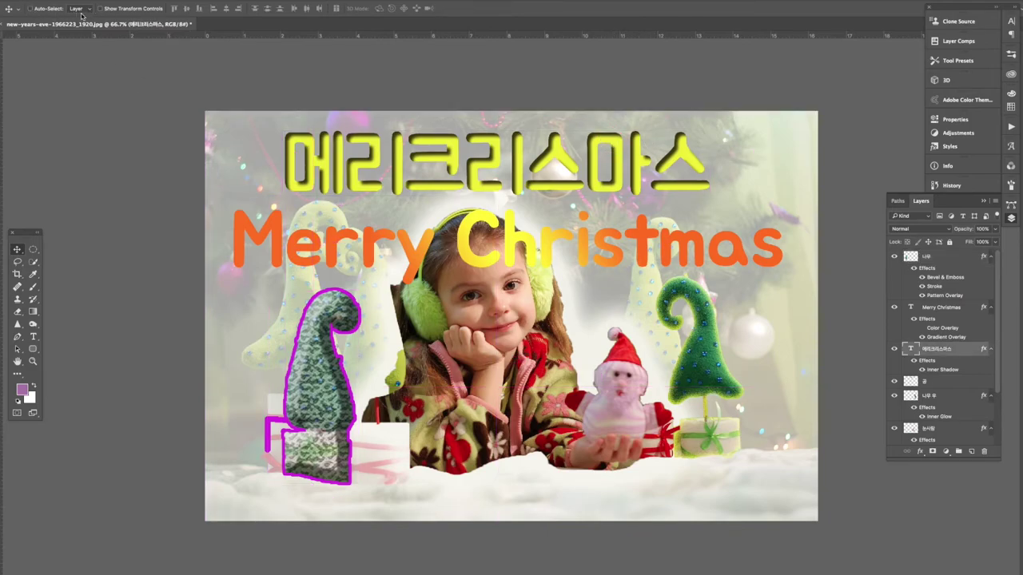
- Try Auto-Select by picking the background, both texts, the girl and both trees directly in the image, and switch it off again
left_click(31, 9)
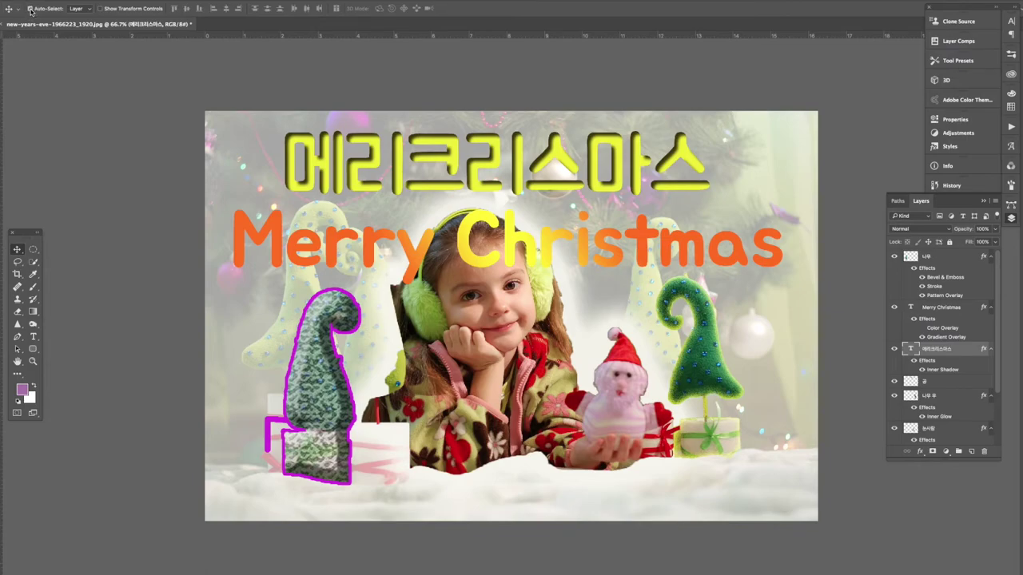
left_click(712, 353)
left_click(648, 306)
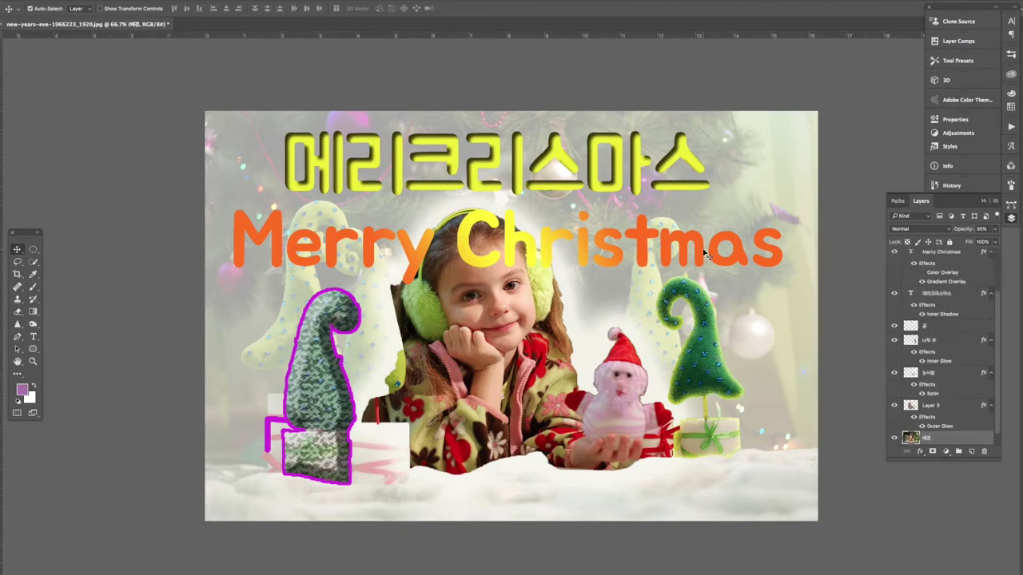
left_click(738, 254)
left_click(691, 162)
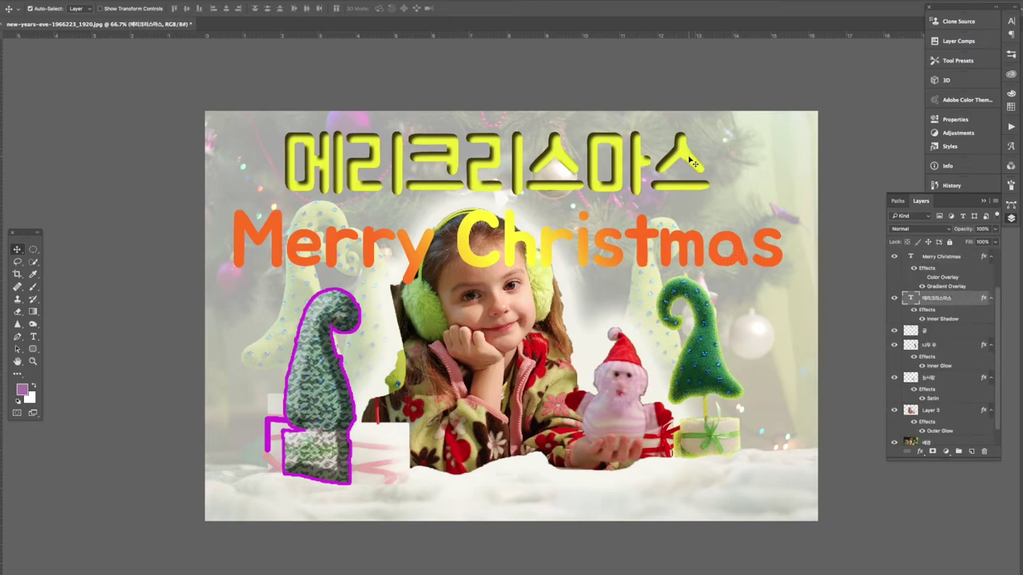
left_click(532, 258)
left_click(550, 373)
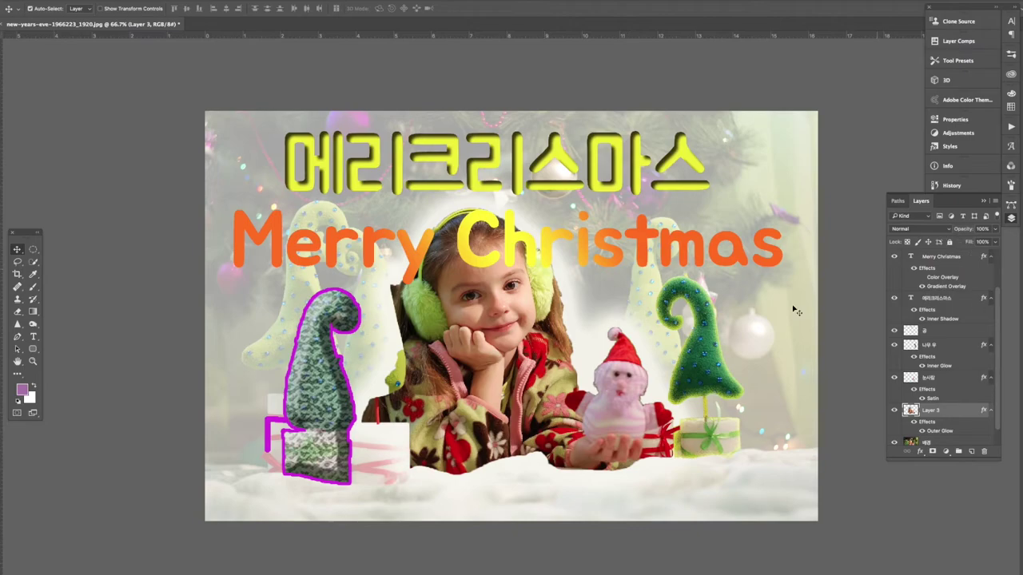
left_click(323, 356)
left_click(695, 353)
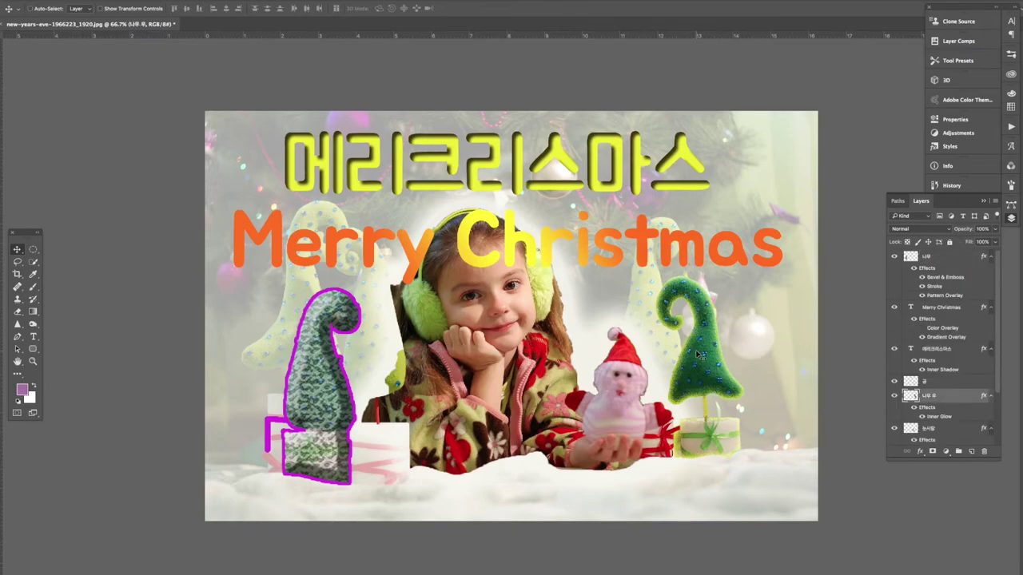
- Add a Drop Shadow effect to the 메리크리스마스 text layer
key("ctrl")
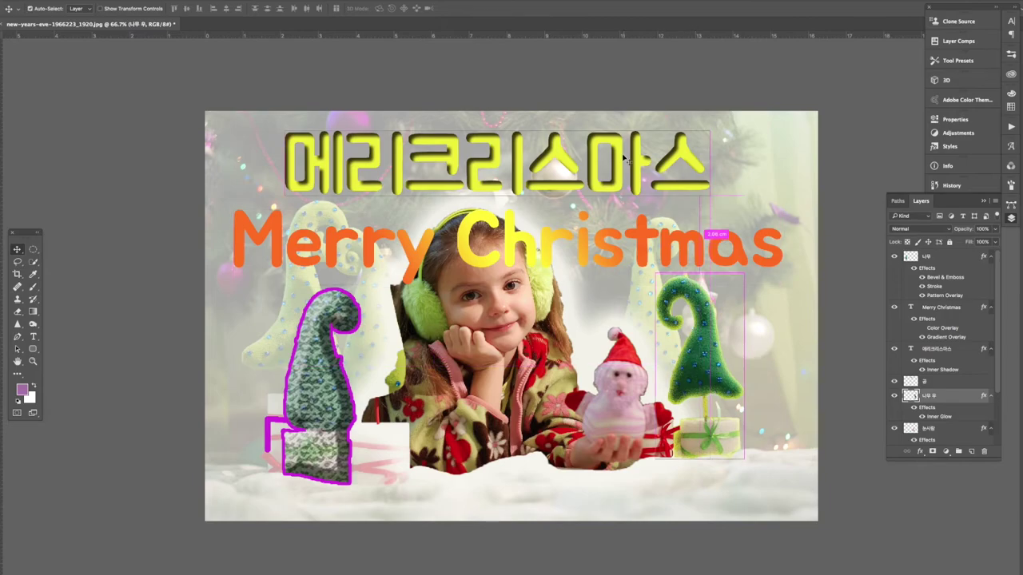
left_click(933, 352)
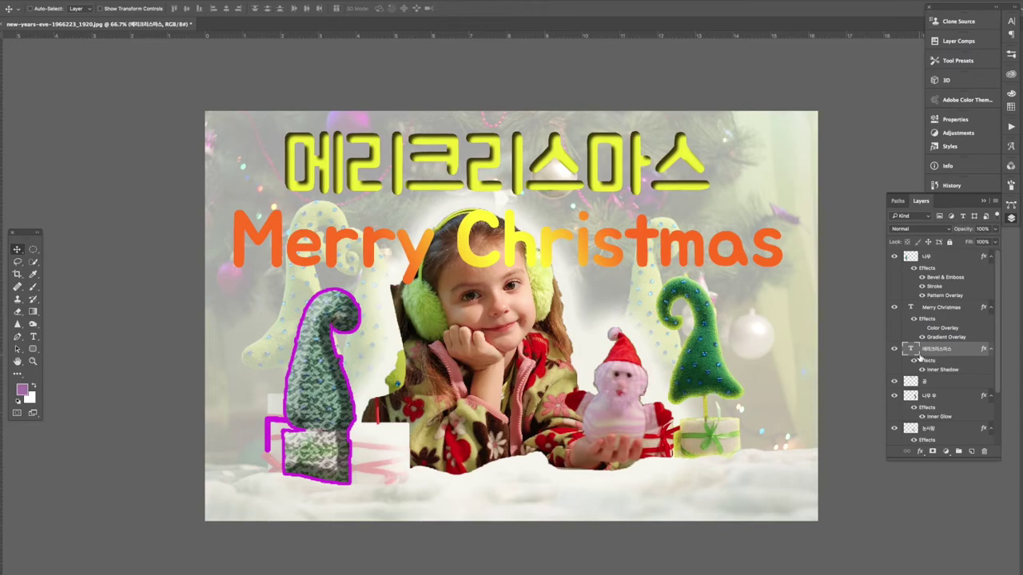
left_click(919, 452)
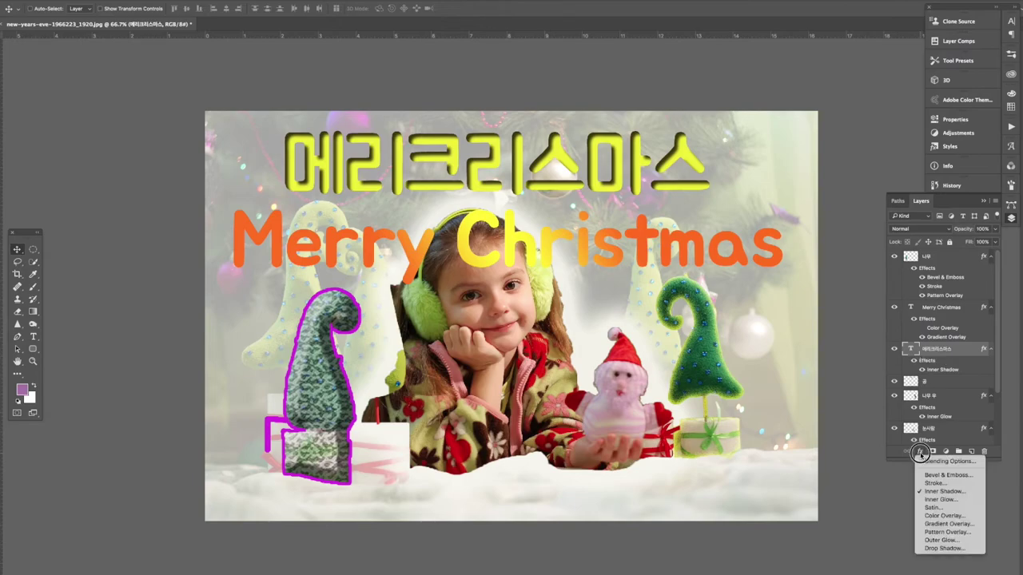
left_click(953, 549)
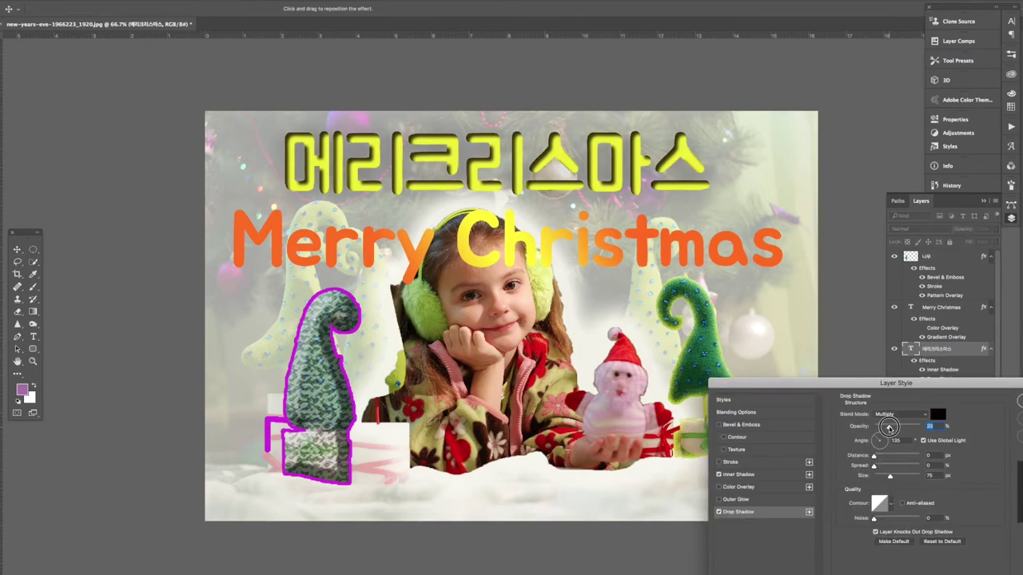
- Try the Normal and Multiply blend modes for the 메리크리스마스 Drop Shadow and vary its opacity
left_click(925, 415)
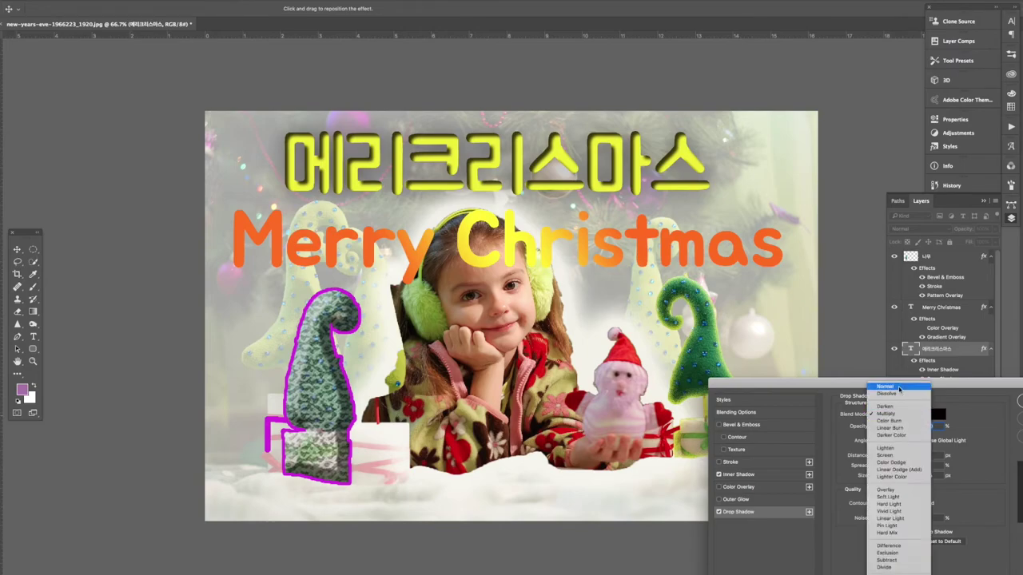
left_click(896, 388)
left_click(919, 413)
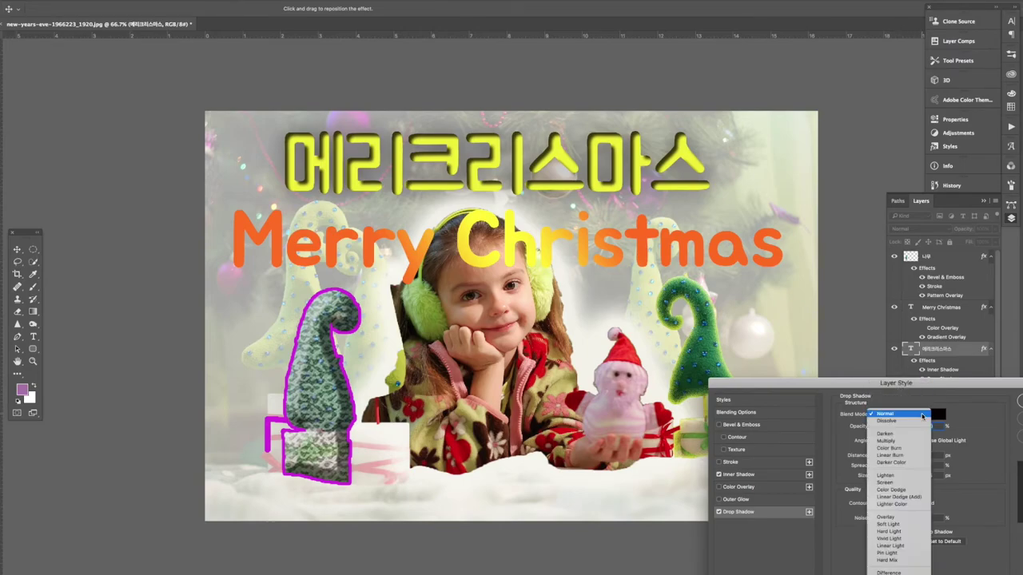
left_click(899, 440)
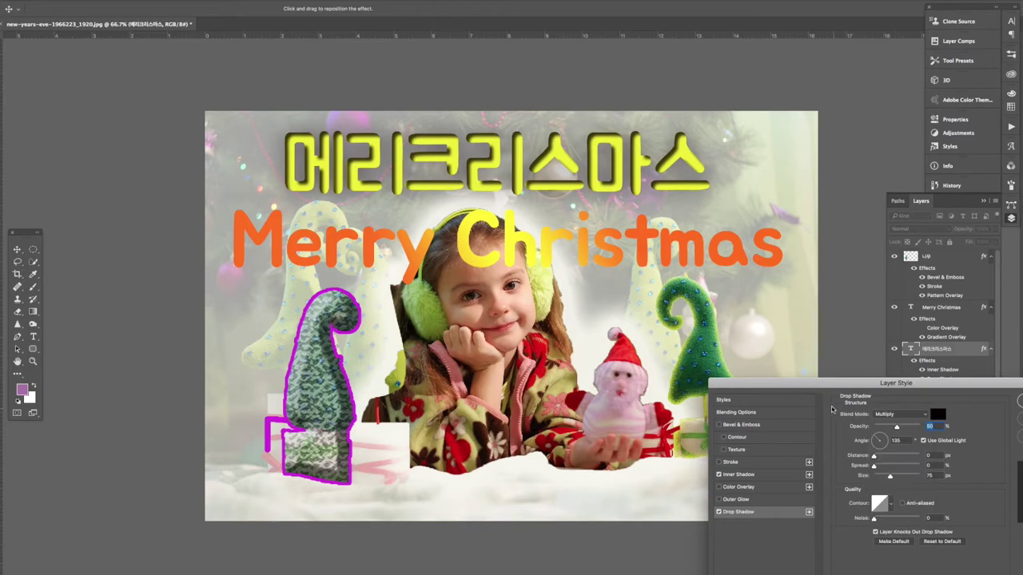
mouse_move(893, 430)
left_mouse_down()
mouse_move(873, 429)
mouse_move(913, 428)
left_mouse_up()
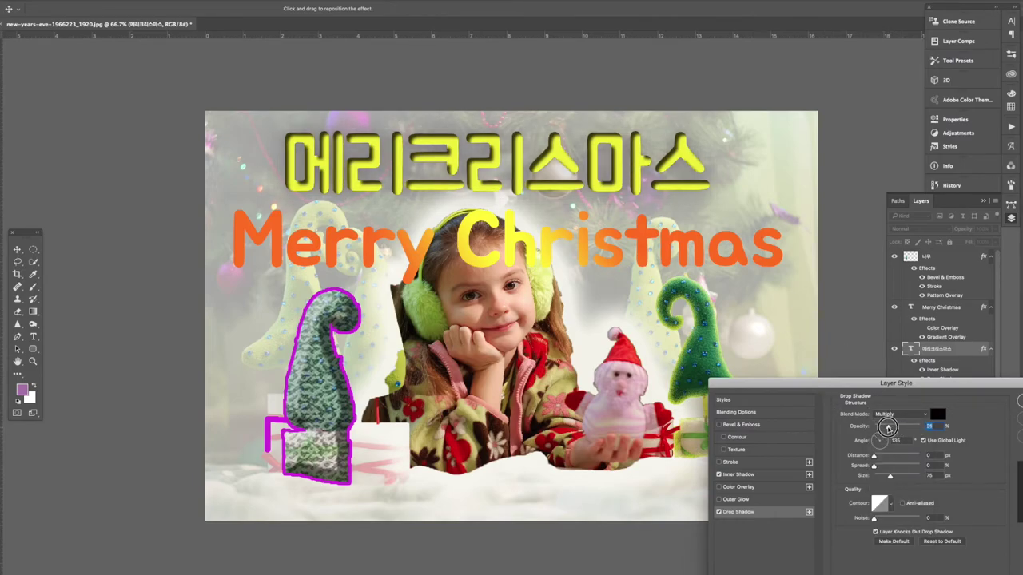
- Give the 메리크리스마스 Drop Shadow Normal blend mode, 63% opacity, a 135° angle, 14 px distance and a small size, and apply it
left_click(919, 414)
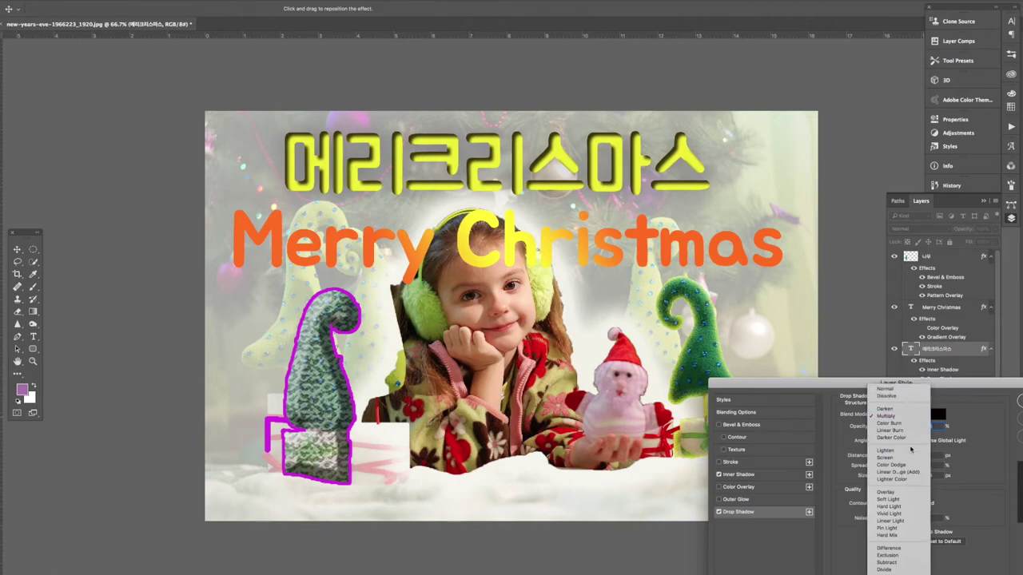
left_click(903, 390)
left_click_drag(892, 465, 884, 437)
left_click(889, 457)
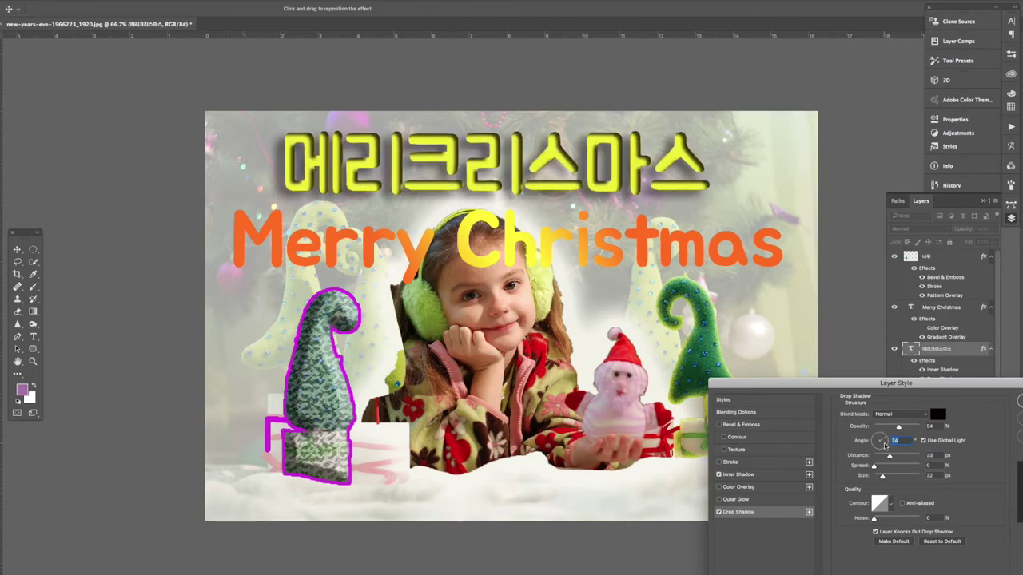
left_click(880, 440)
left_click_drag(880, 440, 902, 428)
left_click_drag(880, 476, 882, 476)
left_click_drag(993, 391, 907, 389)
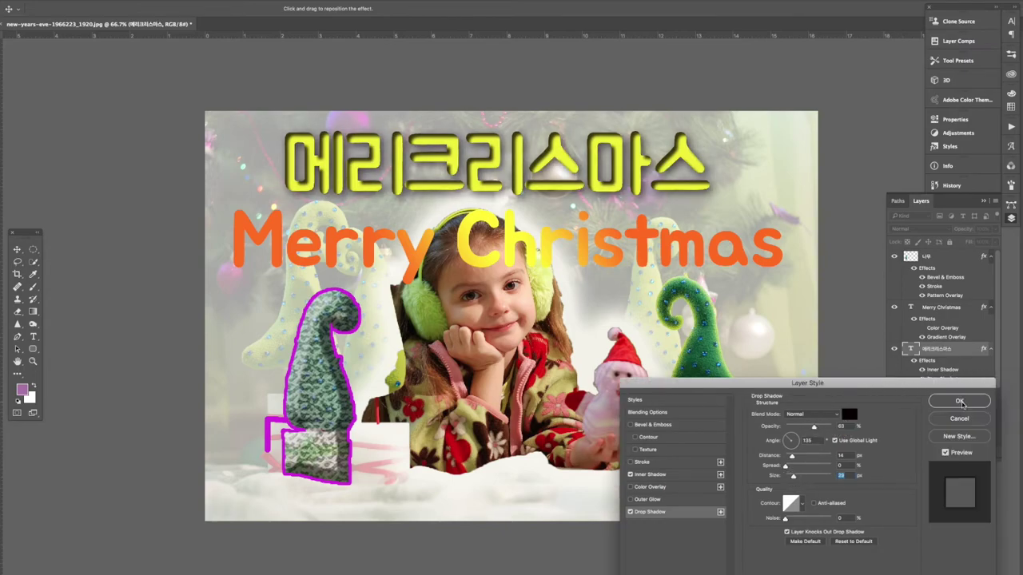
left_click(963, 404)
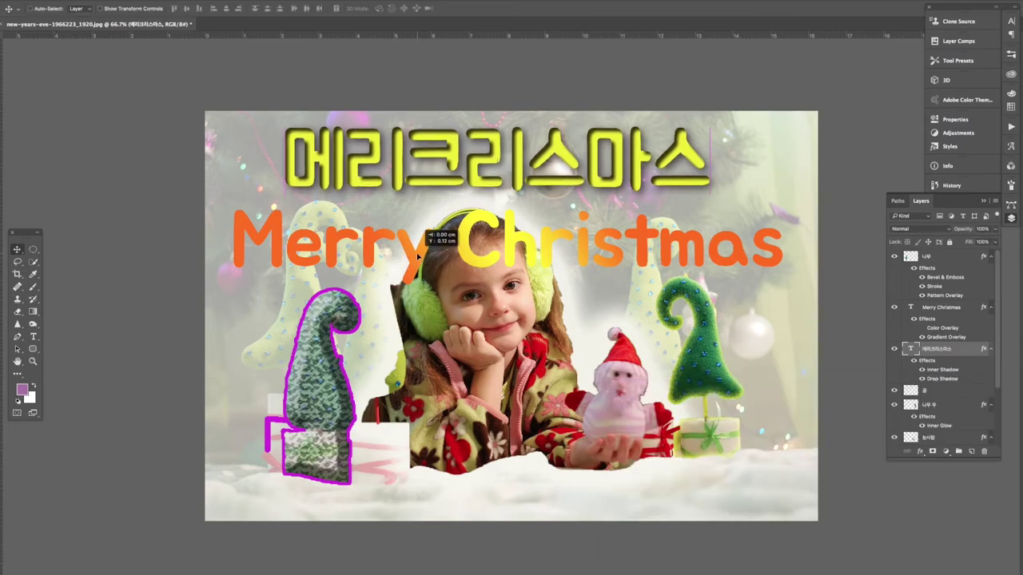
- Move the Merry Christmas text slightly up toward the Korean title and add a Drop Shadow effect to it
left_click_drag(417, 253, 415, 237)
left_click(920, 452)
left_click(939, 550)
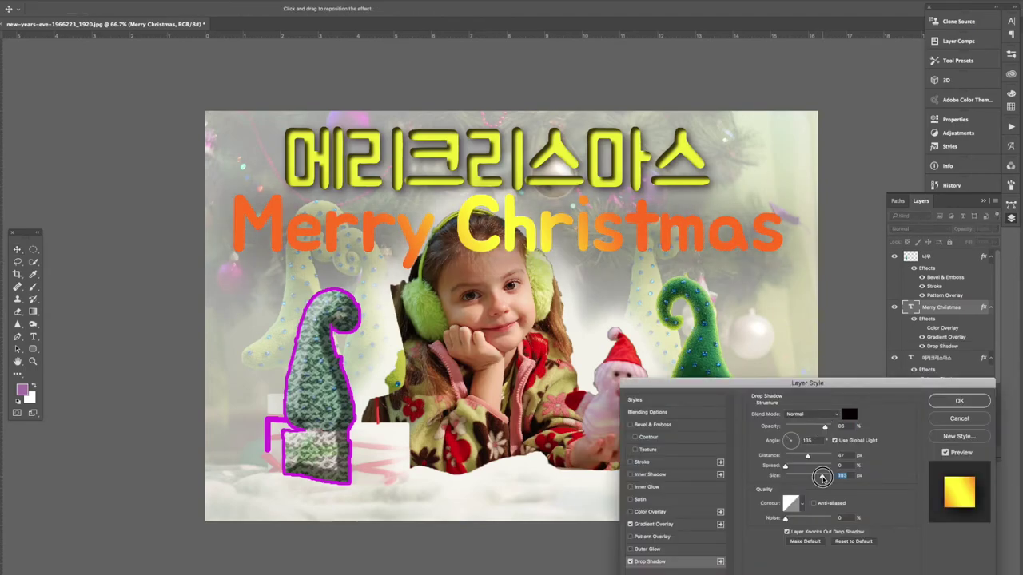
- Reduce the size and distance of the Merry Christmas Drop Shadow, recolor it dark red and apply the effect
left_click_drag(821, 477, 790, 477)
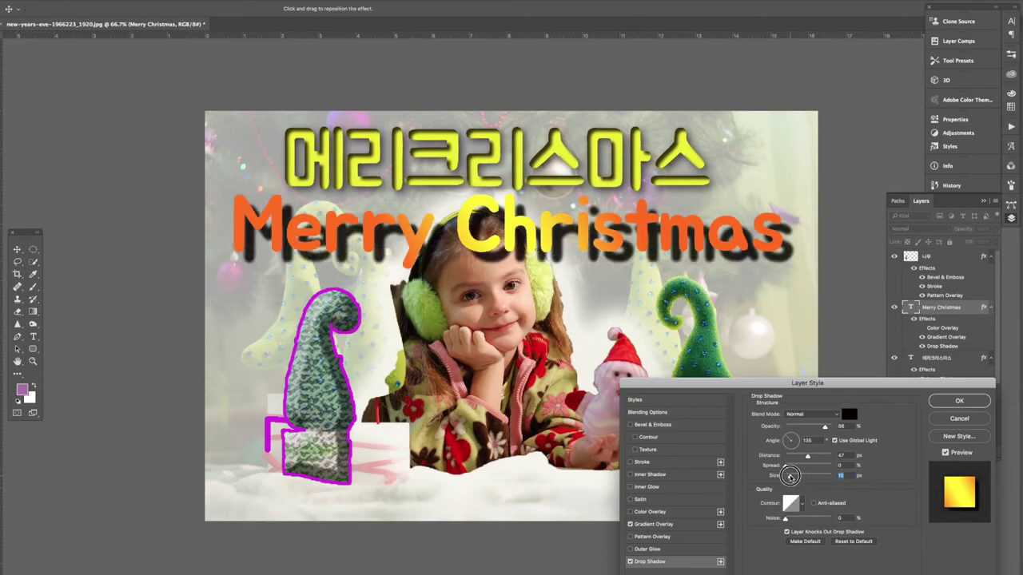
left_click_drag(807, 456, 795, 456)
left_click(848, 414)
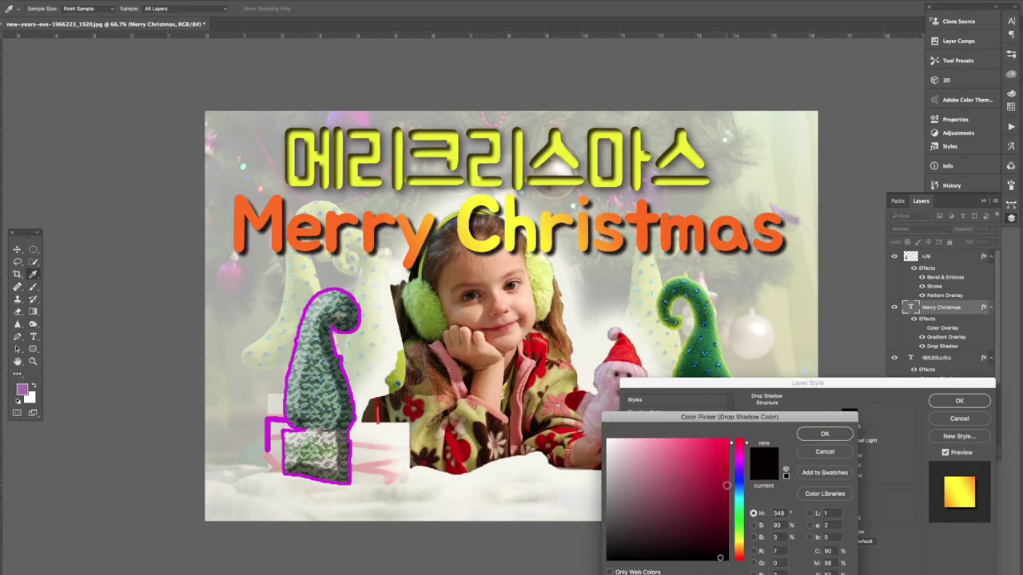
left_click(719, 526)
left_click_drag(719, 527, 711, 531)
left_click(824, 433)
key("Return")
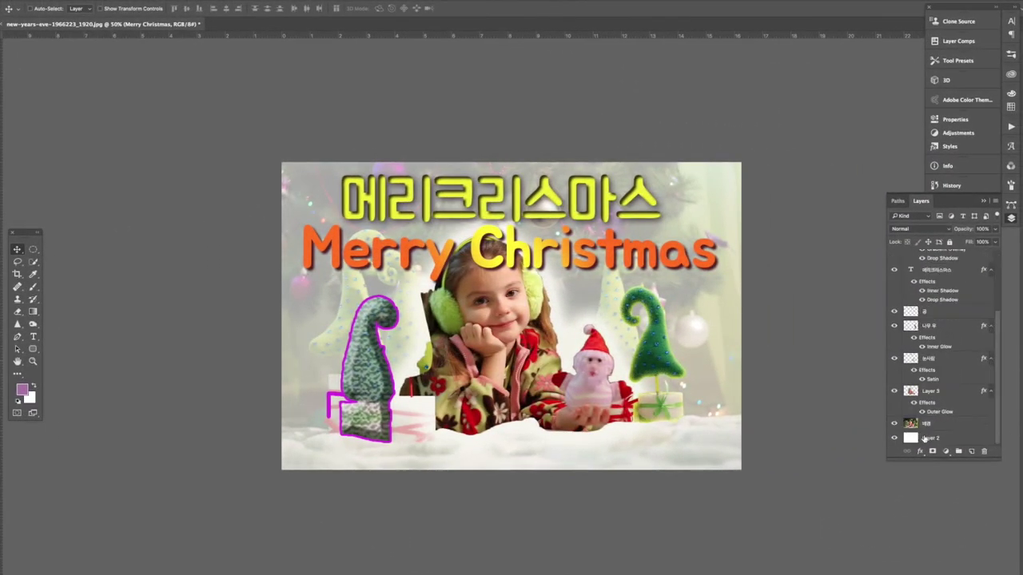
- Set the opacity of the 배경 background photo layer to 100%
left_click(942, 428)
left_click(994, 229)
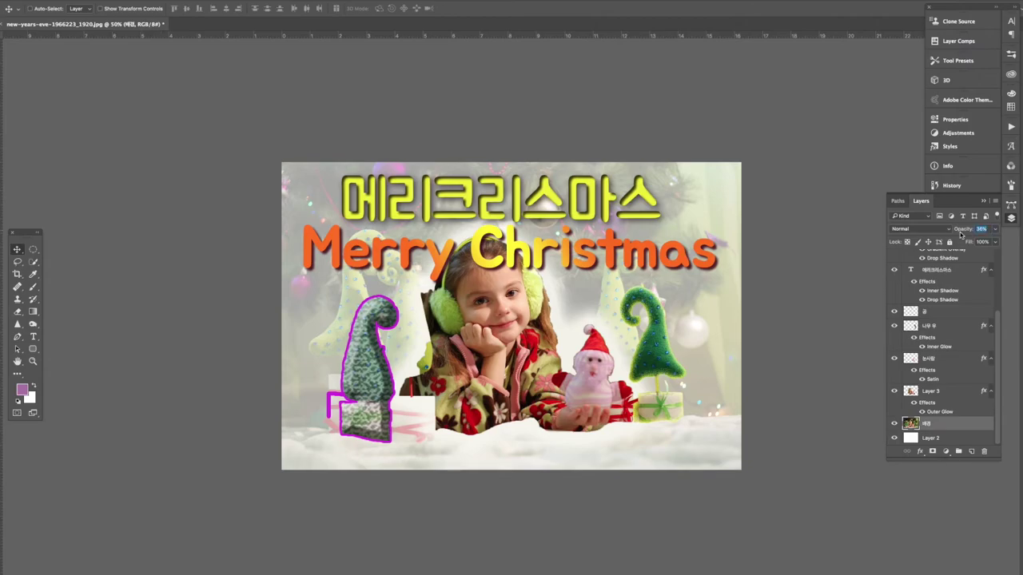
left_click_drag(964, 241, 994, 240)
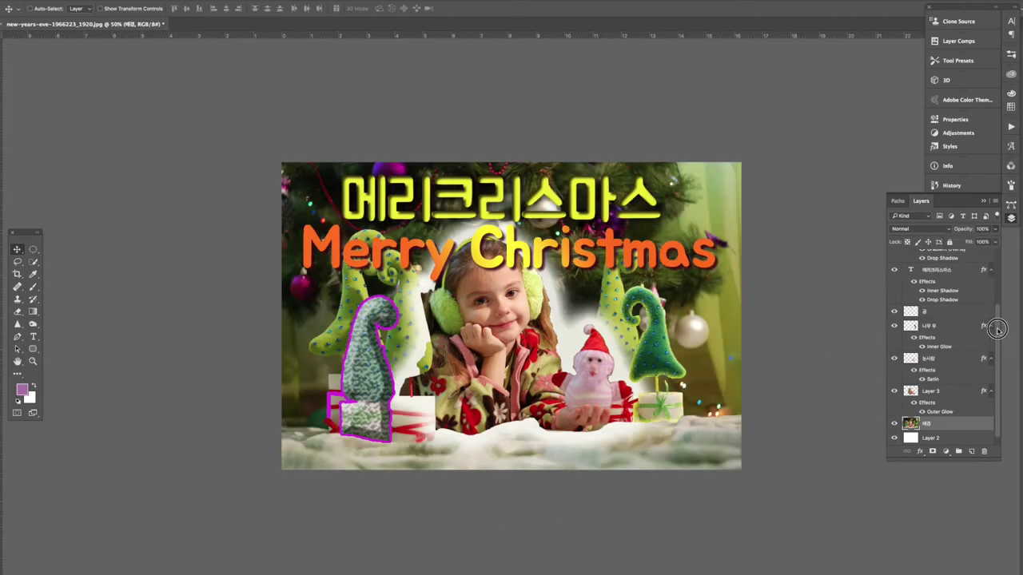
- Select the left tree layer 나무 and hide it to reveal the original tree underneath
left_click_drag(996, 324, 995, 276)
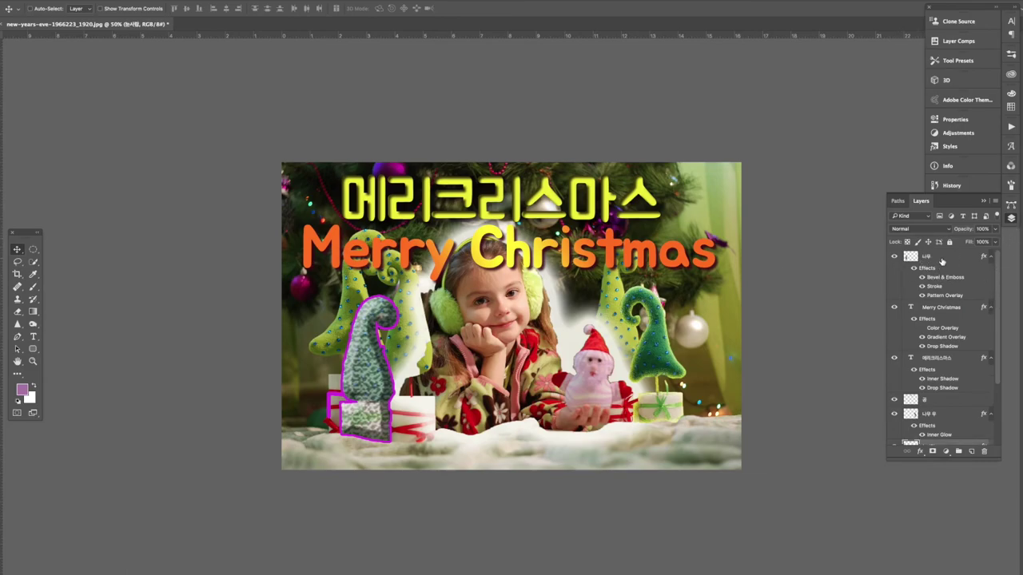
left_click(940, 259)
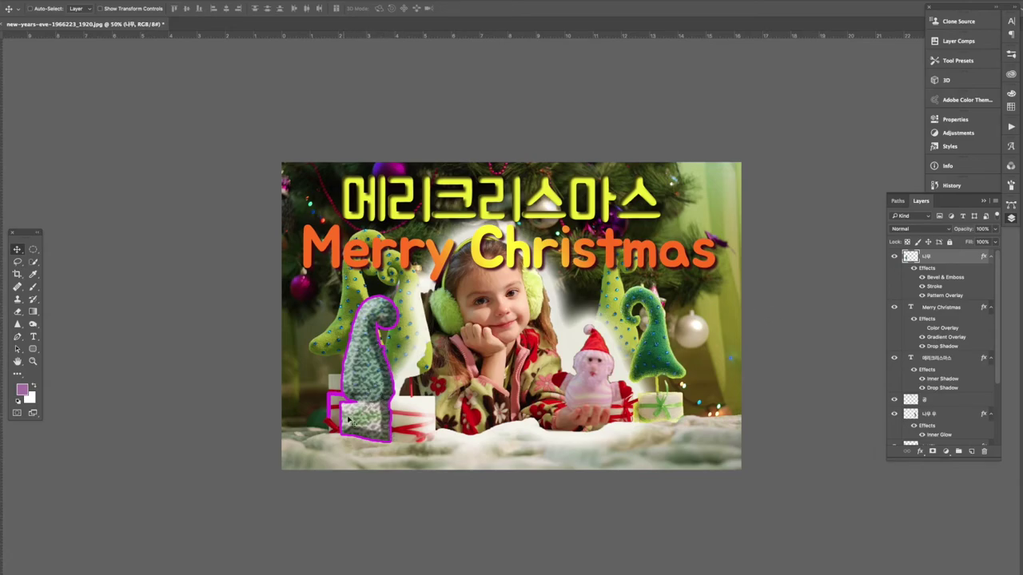
left_click(894, 257)
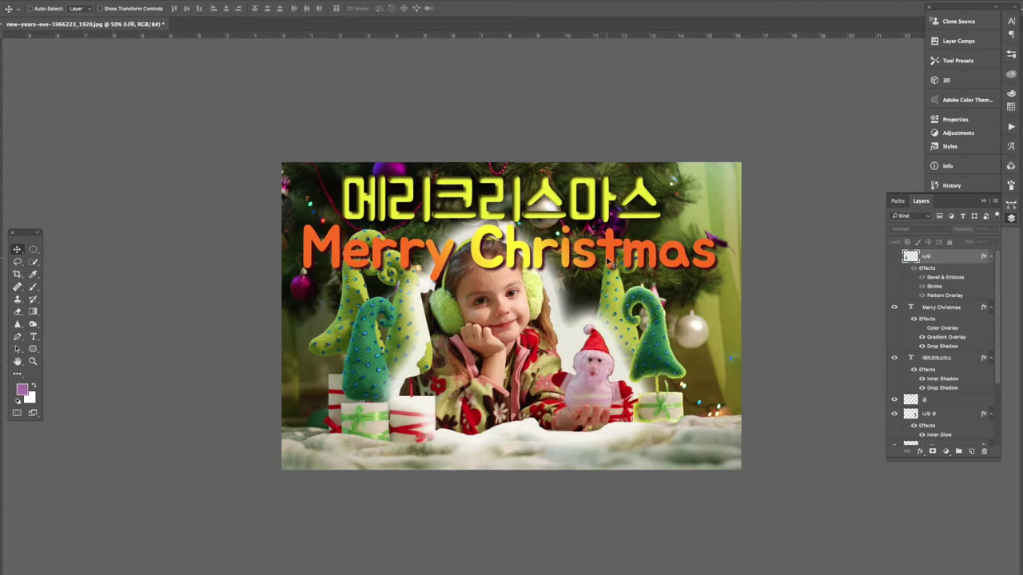
- Compare the Merry Christmas text with its Color Overlay, Gradient Overlay and Drop Shadow toggled individually, ending with Color Overlay off
left_click(895, 310)
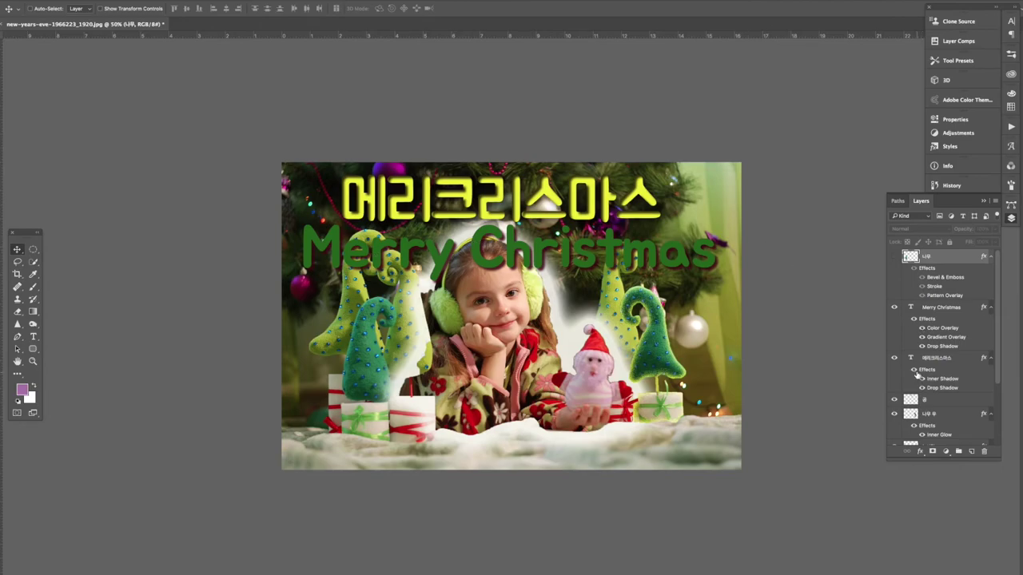
left_click(921, 328)
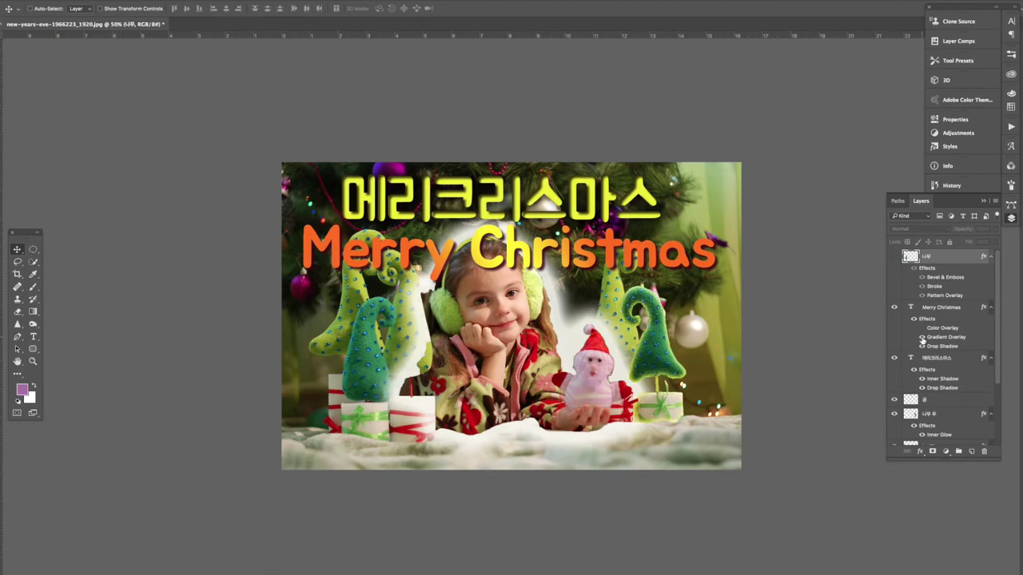
left_click(922, 338)
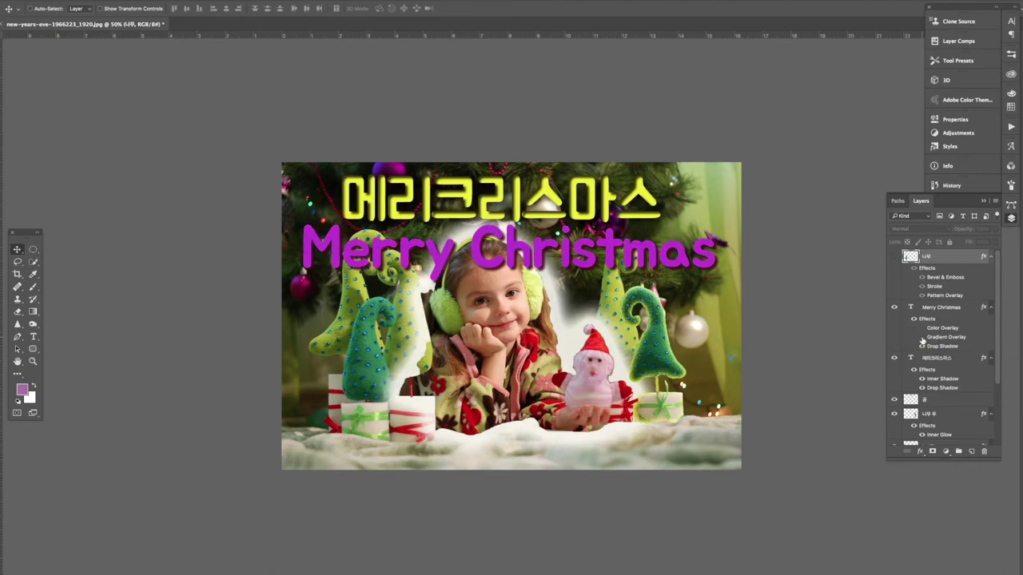
left_click(922, 337)
left_click(922, 346)
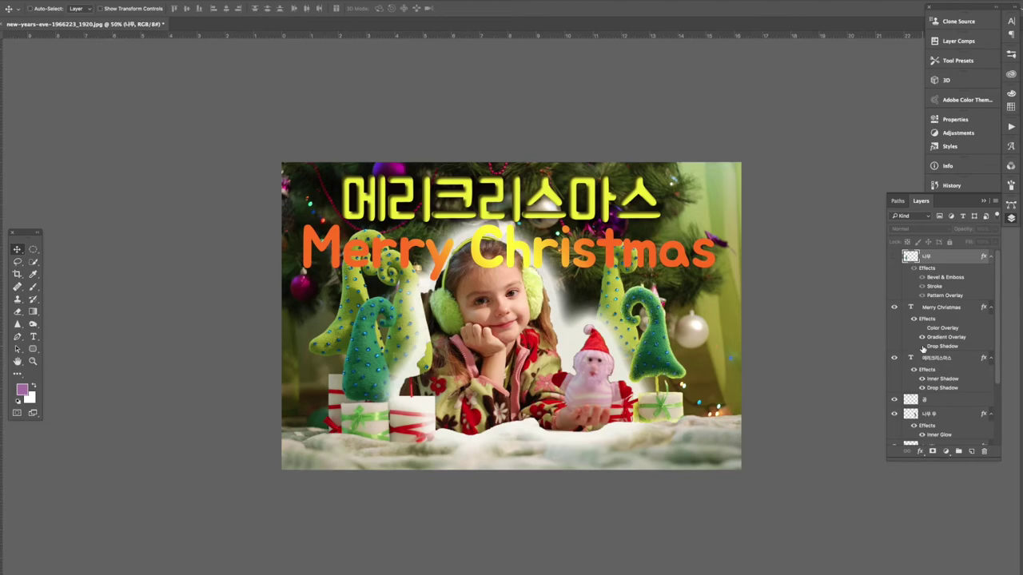
left_click(922, 346)
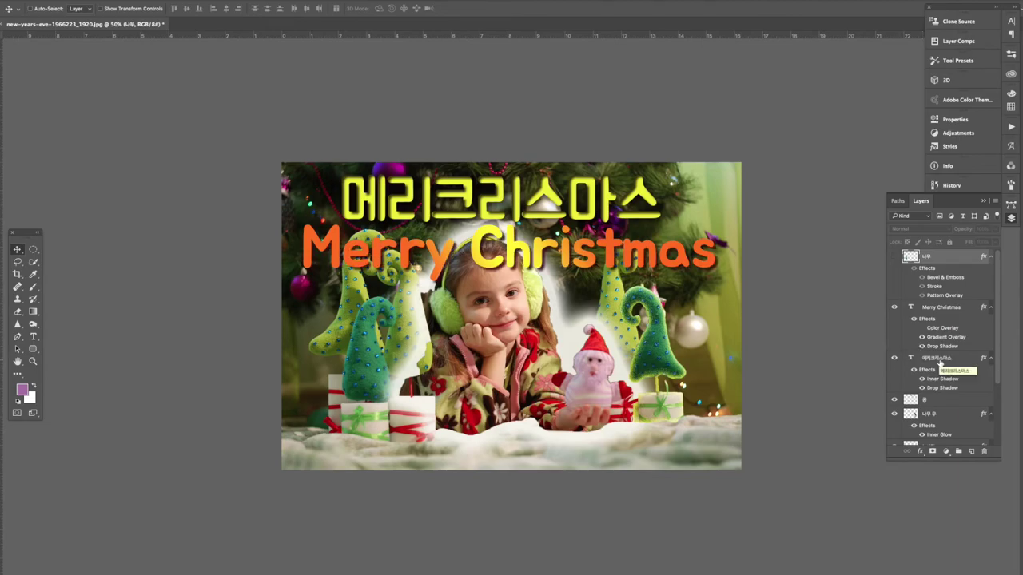
- Compare the 메리크리스마스 text with and without its Inner Shadow and its Drop Shadow
scroll(931, 351, "down", 2)
scroll(921, 336, "down", 2)
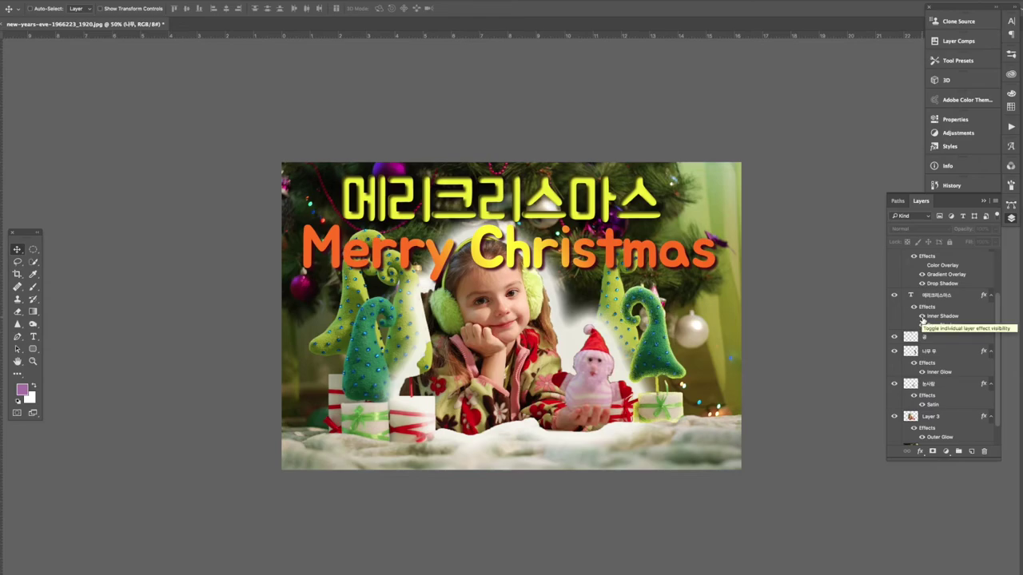
left_click(922, 317)
left_click(922, 318)
left_click(922, 317)
left_click(922, 317)
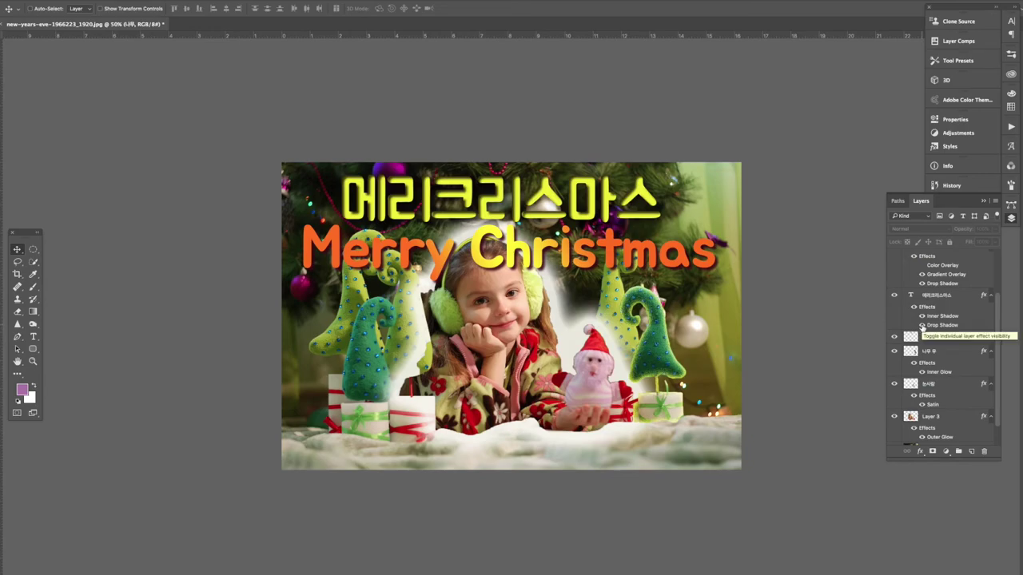
left_click(922, 326)
left_click(922, 325)
left_click(921, 325)
left_click(922, 325)
- Compare the image with and without the 눈사람 snowman layer and the girl cut-out on Layer 3
scroll(903, 362, "down", 2)
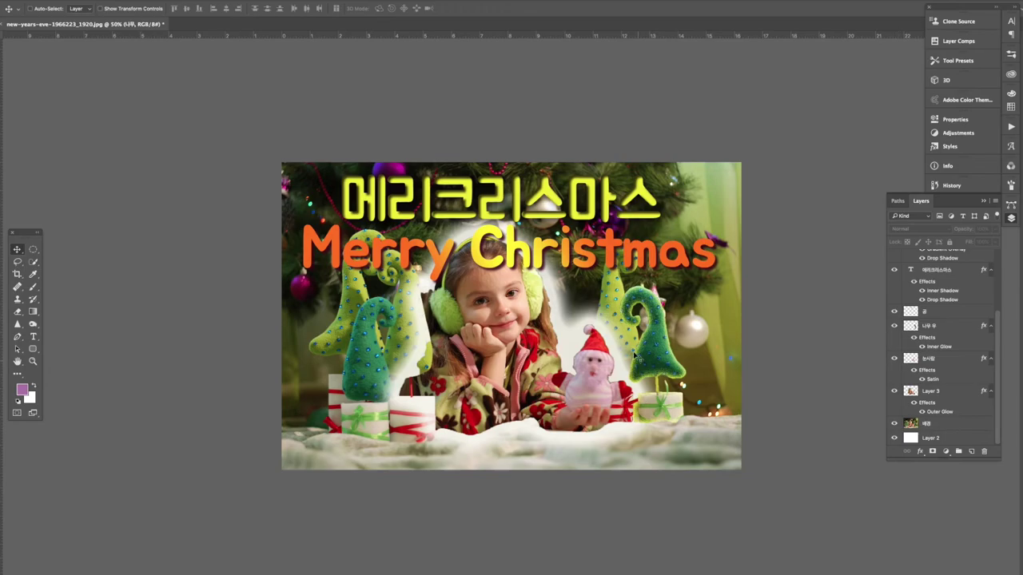
left_click(894, 361)
left_click(894, 360)
left_click(894, 360)
left_click(894, 360)
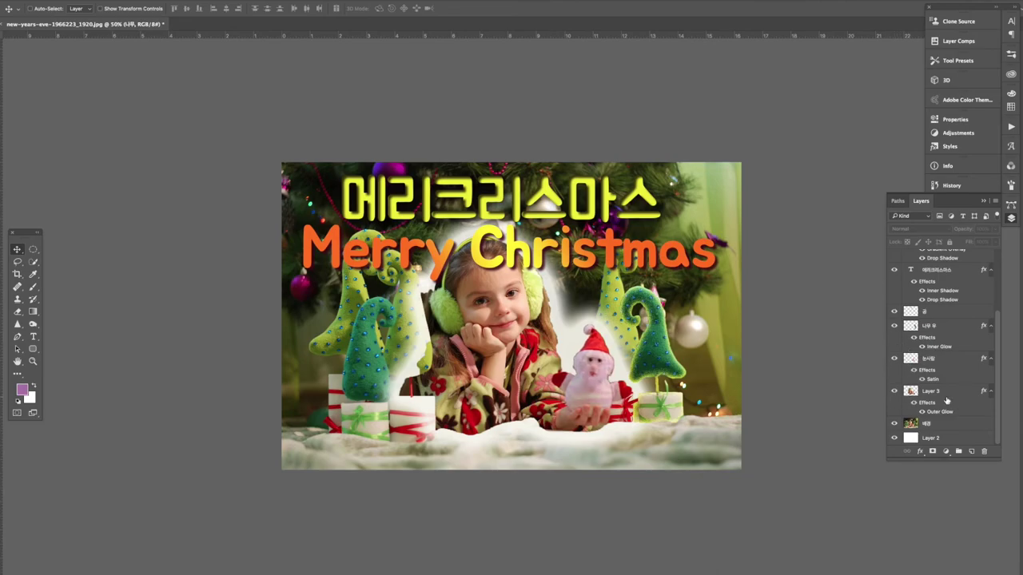
left_click(894, 391)
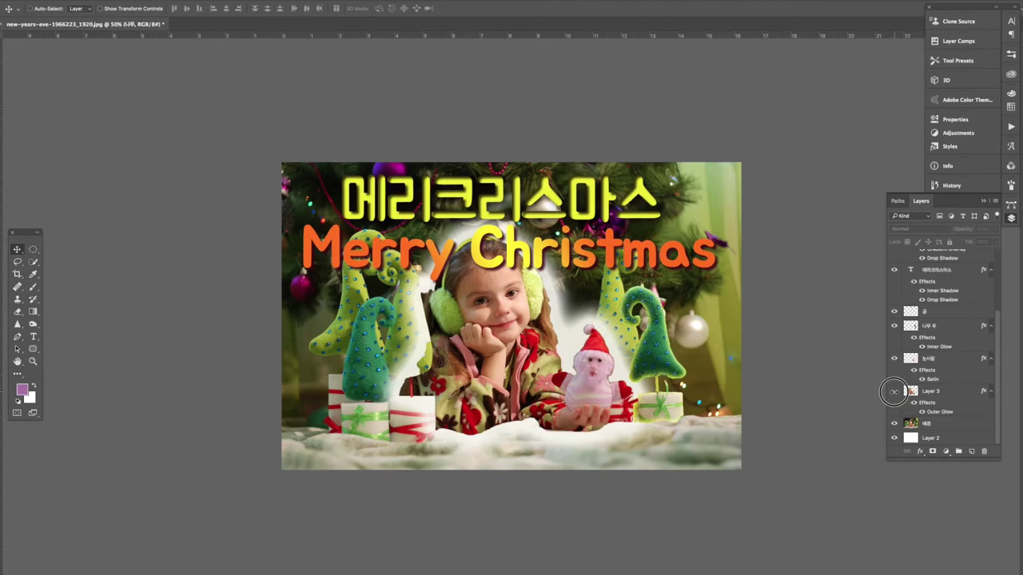
left_click(894, 392)
- Hide all effect layers above the 배경 layer and show only Layer 3, 눈사람 and the right tree 나무 우 again
scroll(906, 336, "up", 5)
left_click_drag(894, 308, 958, 374)
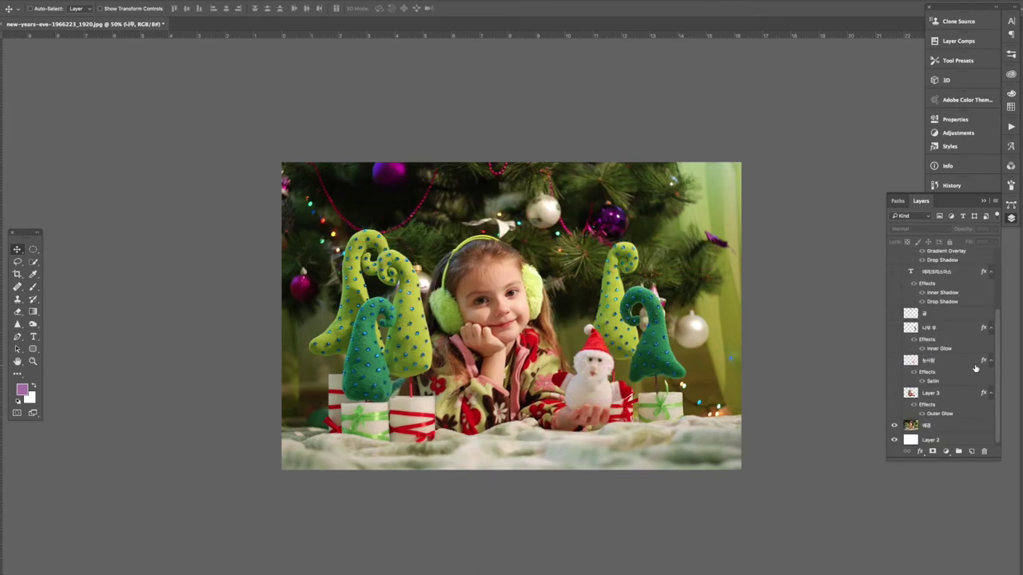
left_click(894, 393)
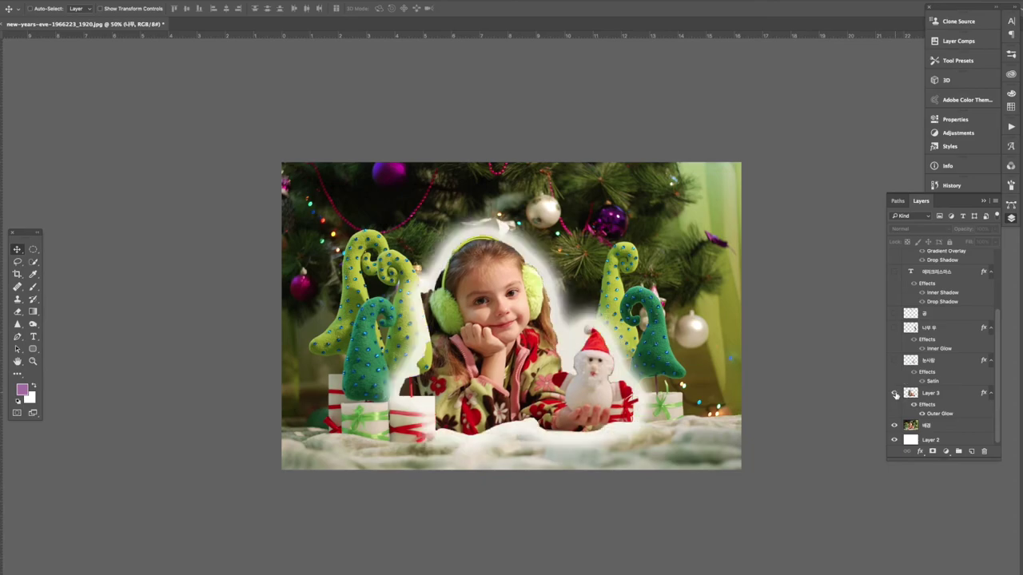
left_click(894, 361)
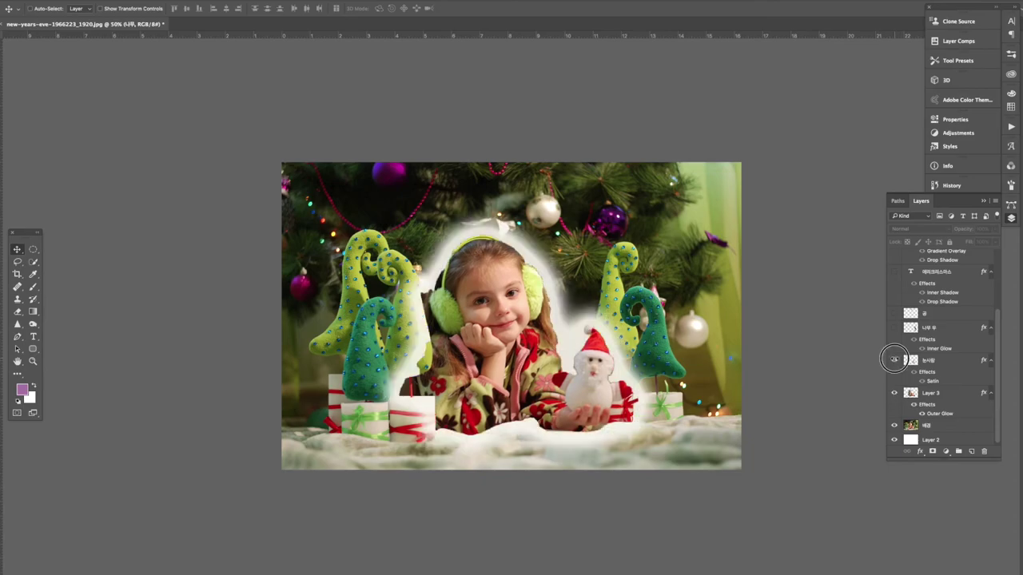
left_click(894, 328)
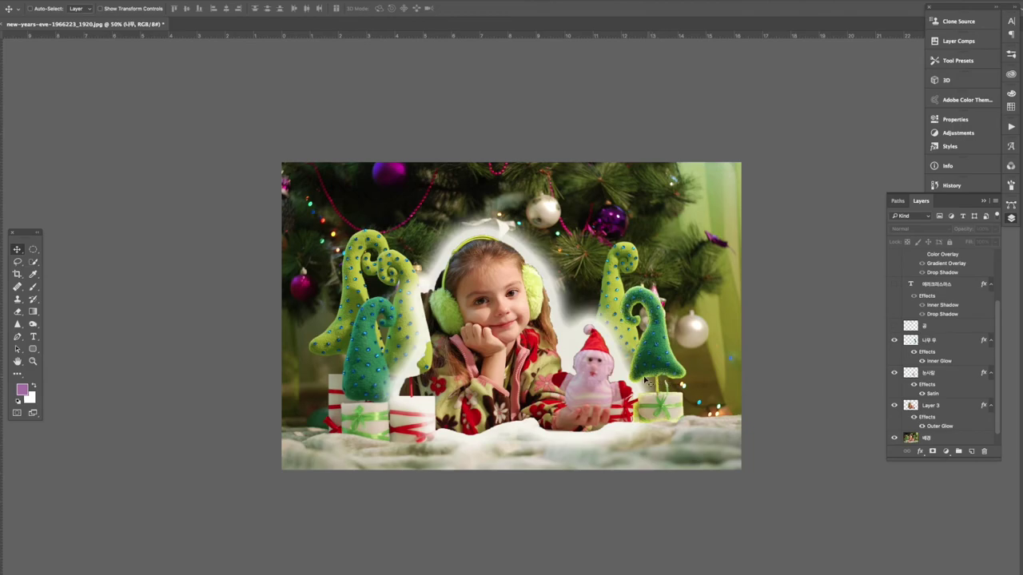
- Show the left tree 나무 and the Merry Christmas and 메리크리스마스 text layers again to review the whole composition
scroll(673, 364, "up", 3)
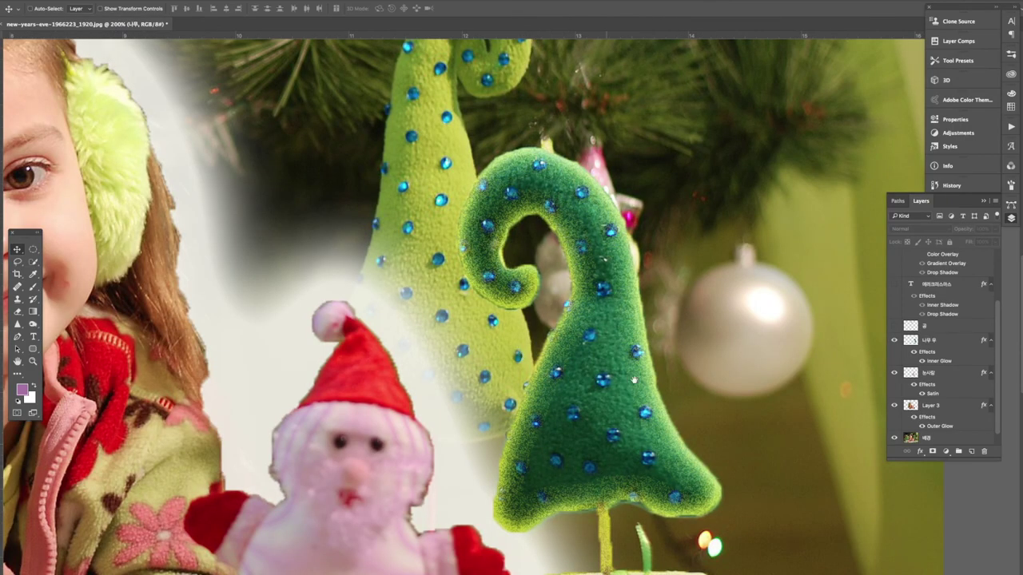
scroll(730, 339, "down", 2)
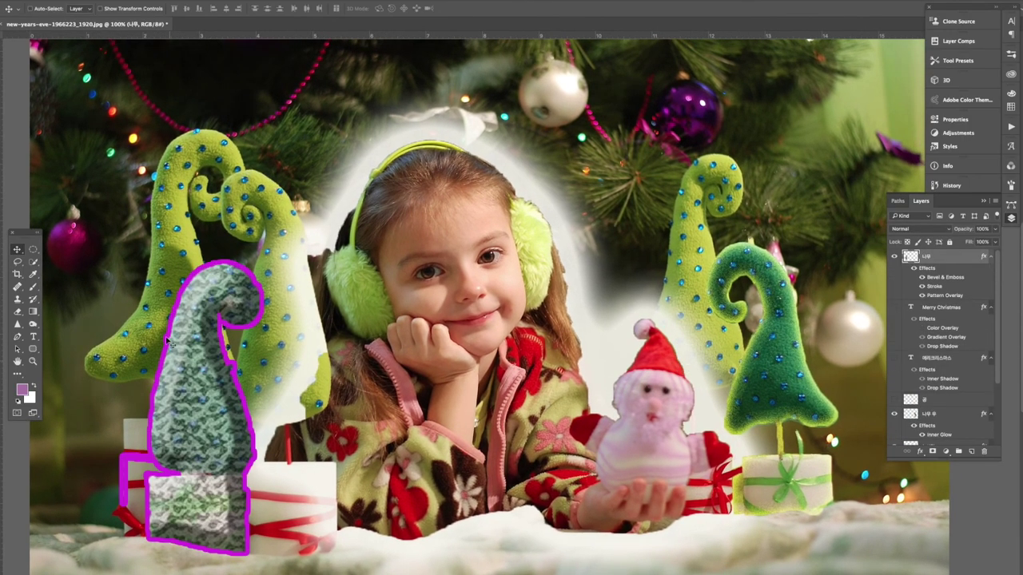
left_click(894, 306)
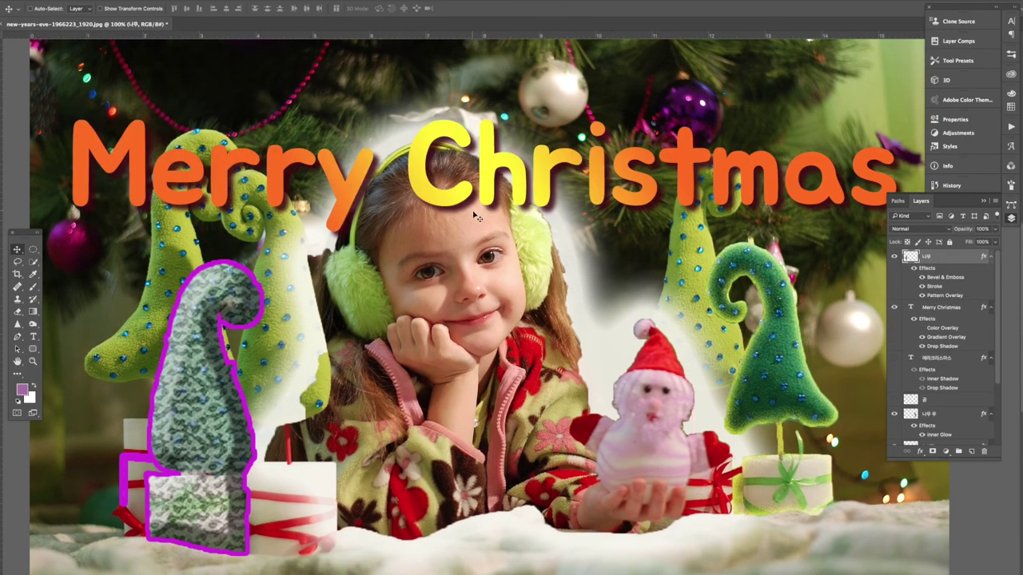
scroll(592, 289, "up", 1)
scroll(592, 289, "up", 1)
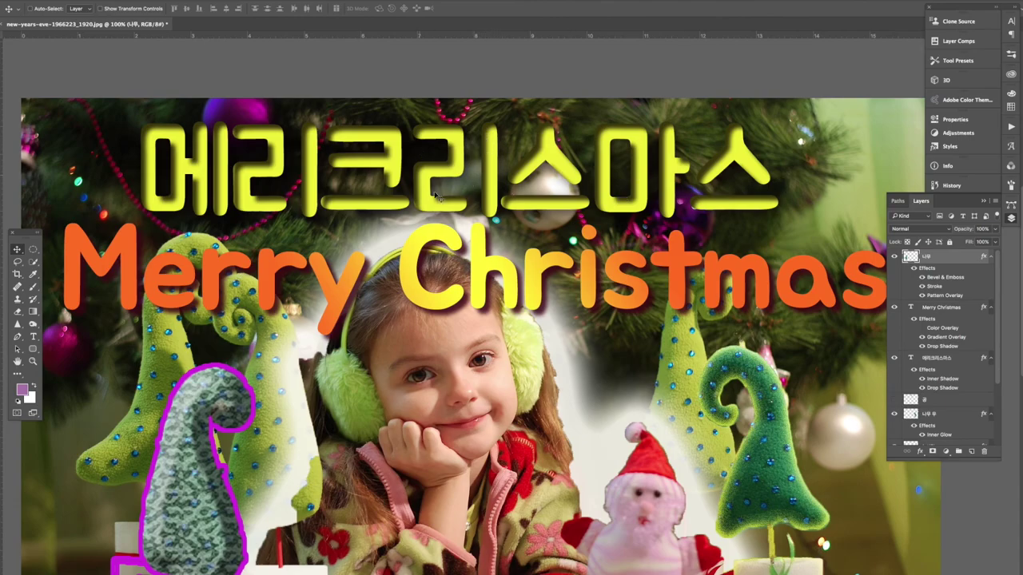
scroll(573, 258, "down", 1)
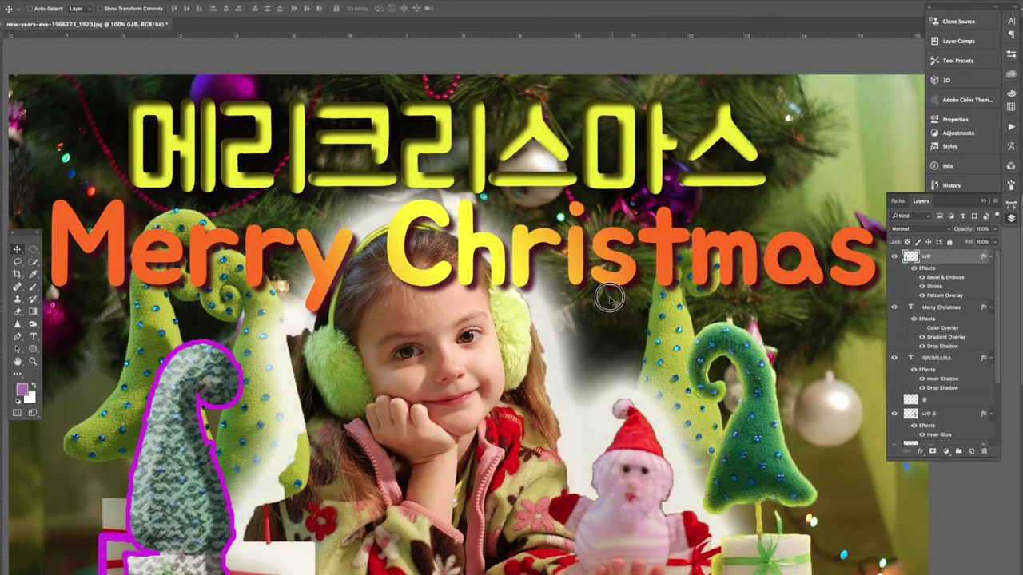
scroll(578, 264, "down", 3)
key("ctrl+minus")
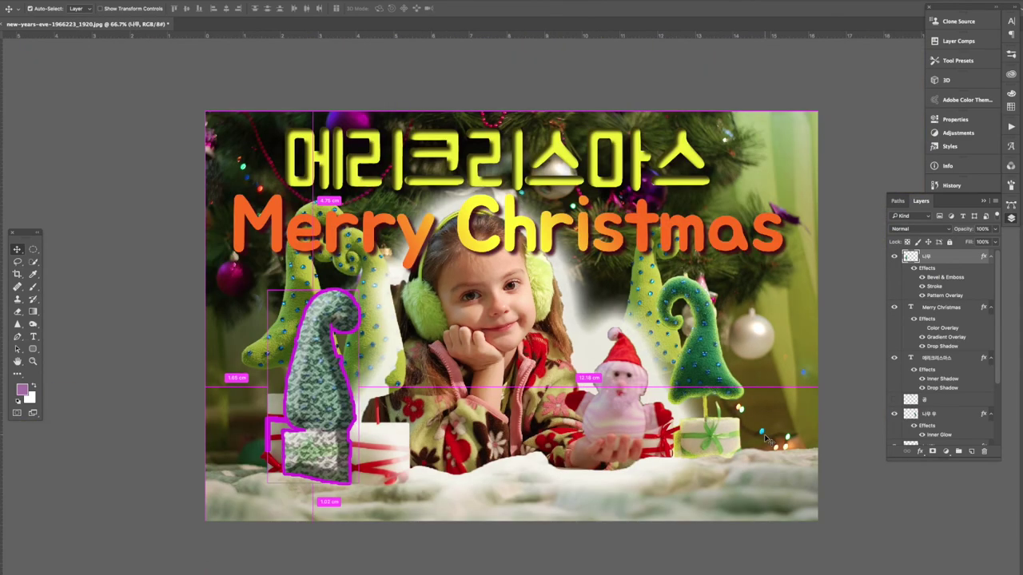